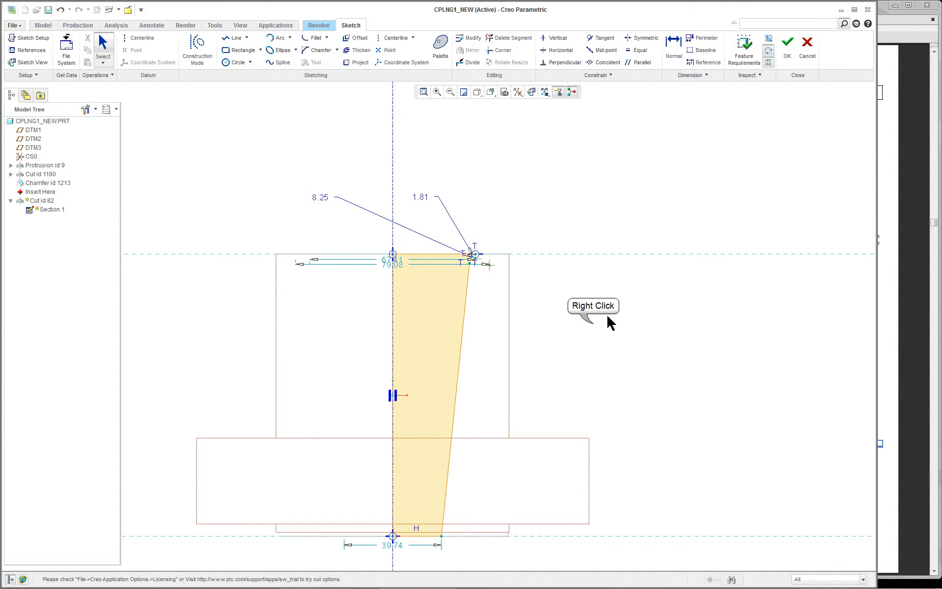
Step: Dimension the angle between the vertical centerline and the sloped taper line of the revolved cut's section
right_click(594, 334)
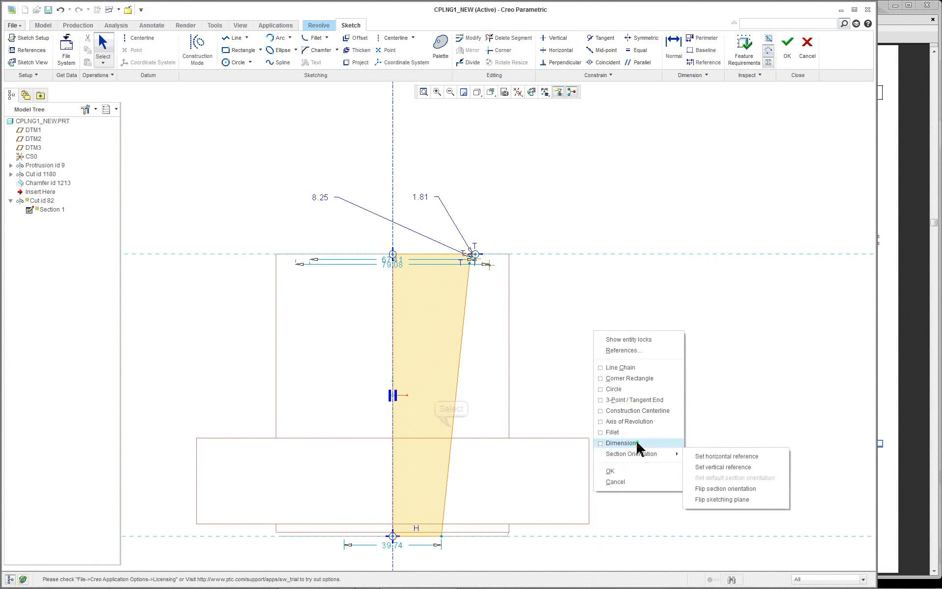
click(621, 443)
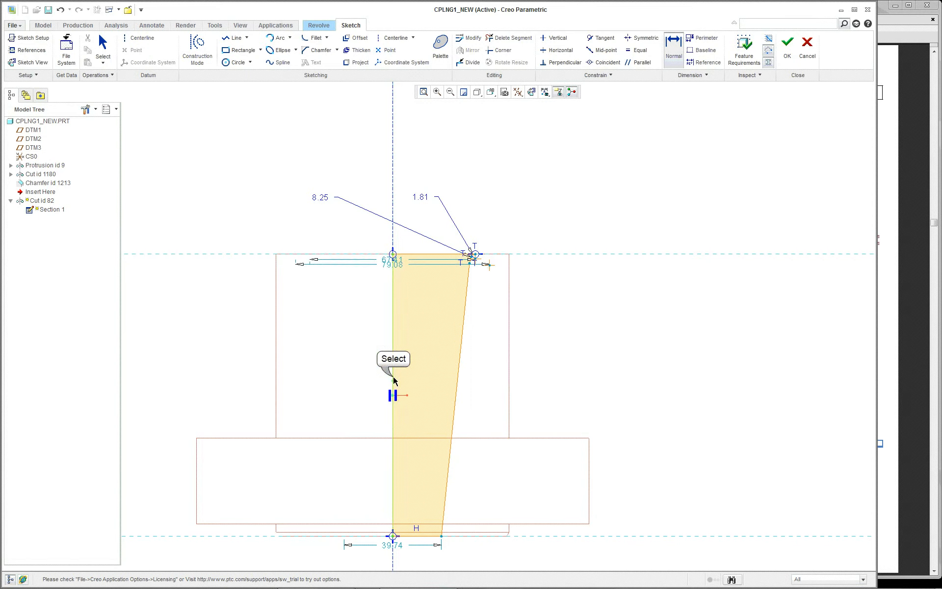
middle_click(425, 368)
middle_click(622, 354)
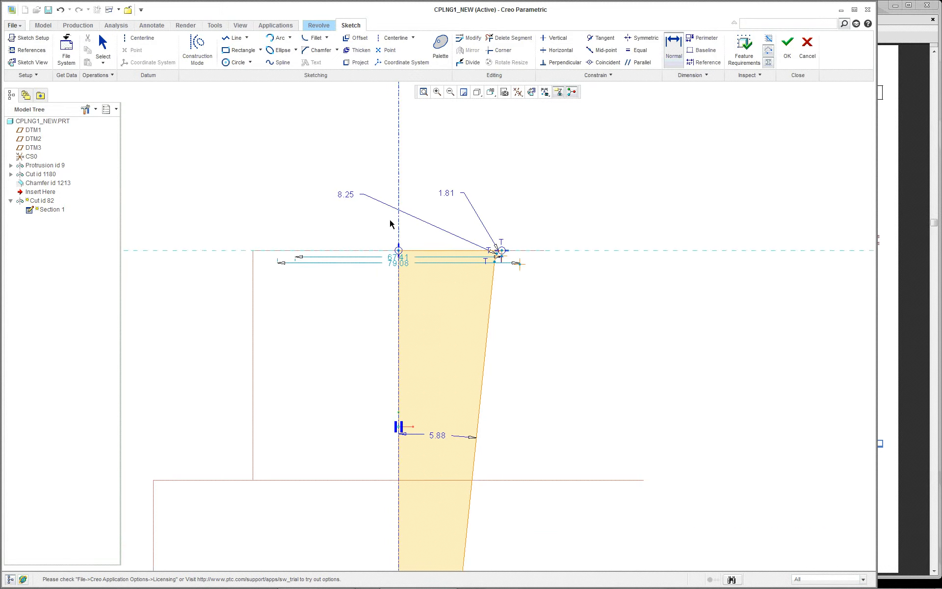
Step: Switch to the projects PDF in Adobe Acrobat and examine the Taper Coupling drawings for the section sketch rounds dimensions
scroll(391, 231, down, 2)
scroll(621, 251, down, 1)
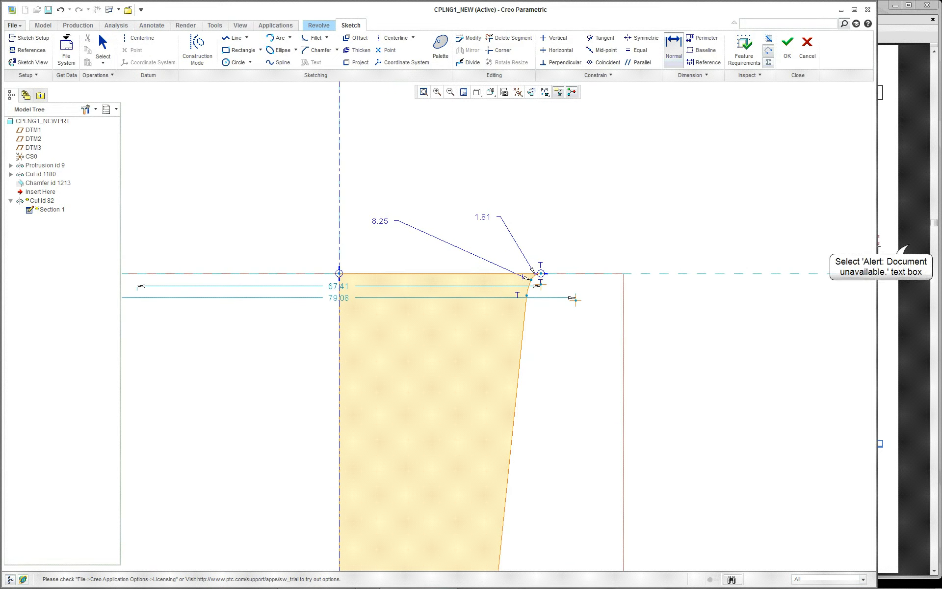
click(908, 246)
scroll(756, 276, down, 3)
scroll(756, 282, down, 3)
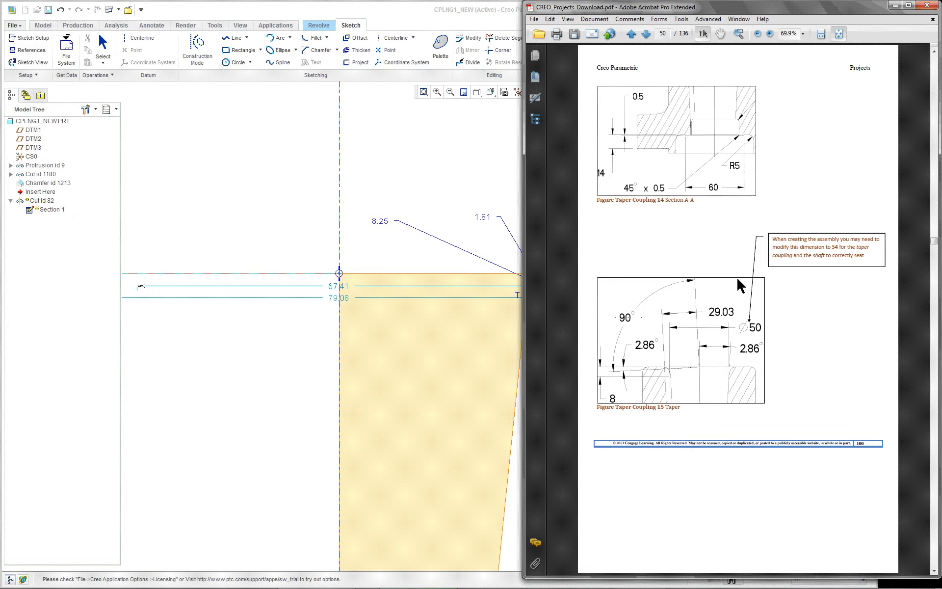
scroll(714, 278, down, 2)
scroll(714, 278, up, 2)
scroll(714, 277, down, 2)
scroll(716, 287, up, 2)
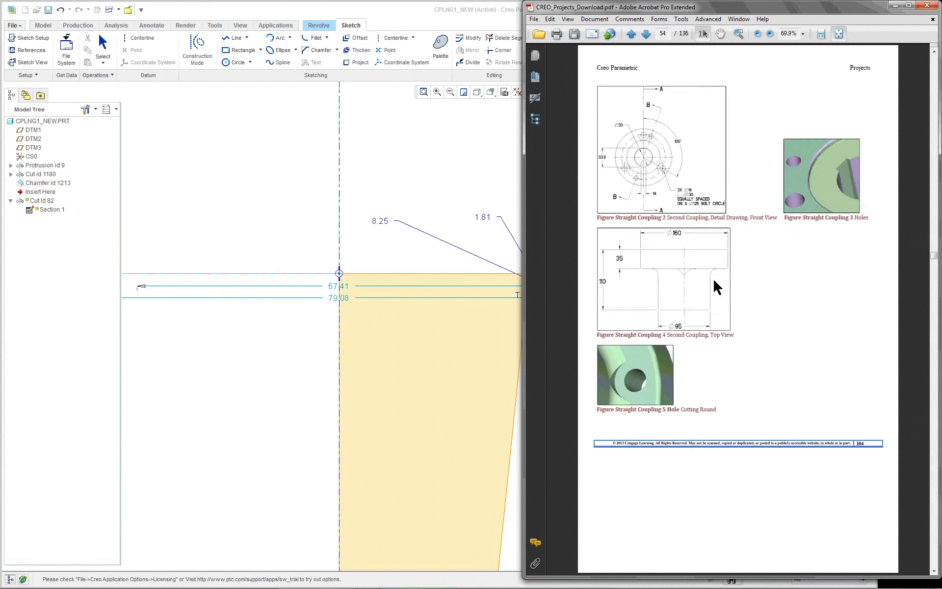
scroll(715, 286, up, 1)
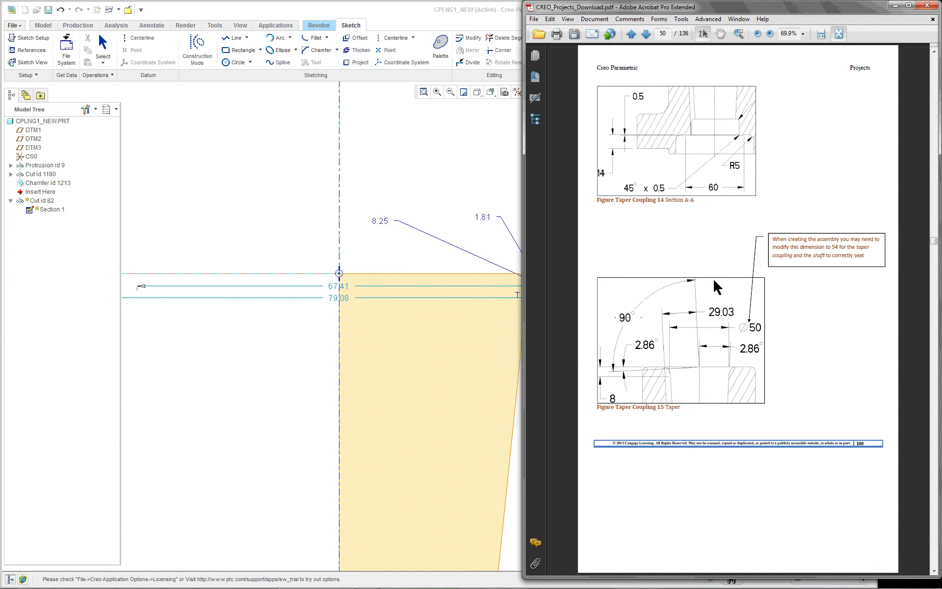
scroll(714, 282, up, 2)
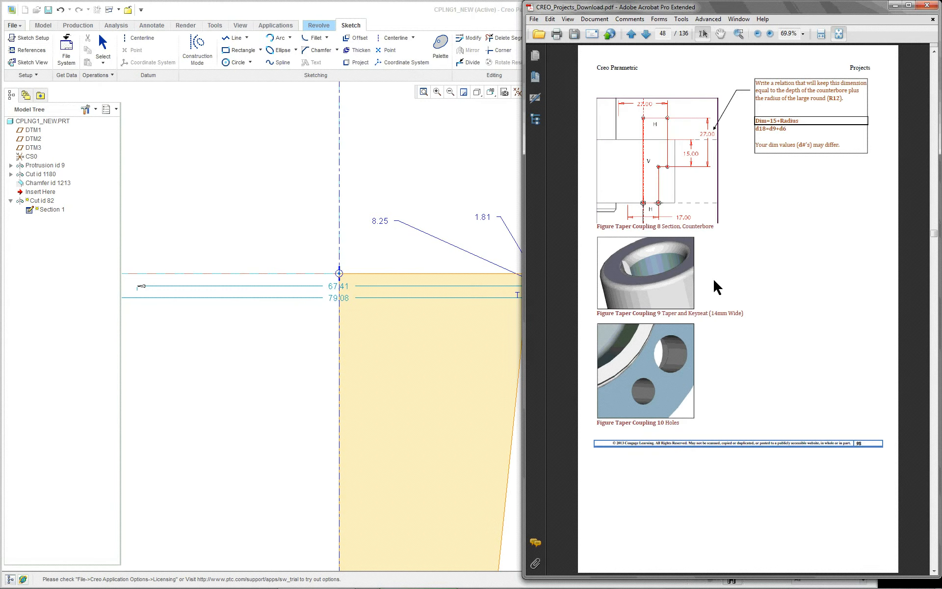
scroll(715, 282, up, 4)
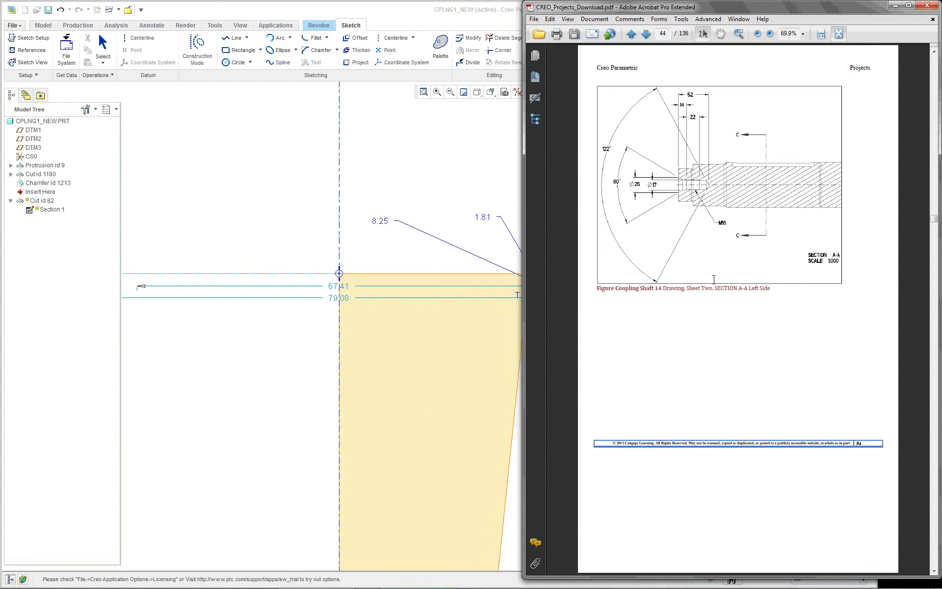
scroll(715, 281, down, 2)
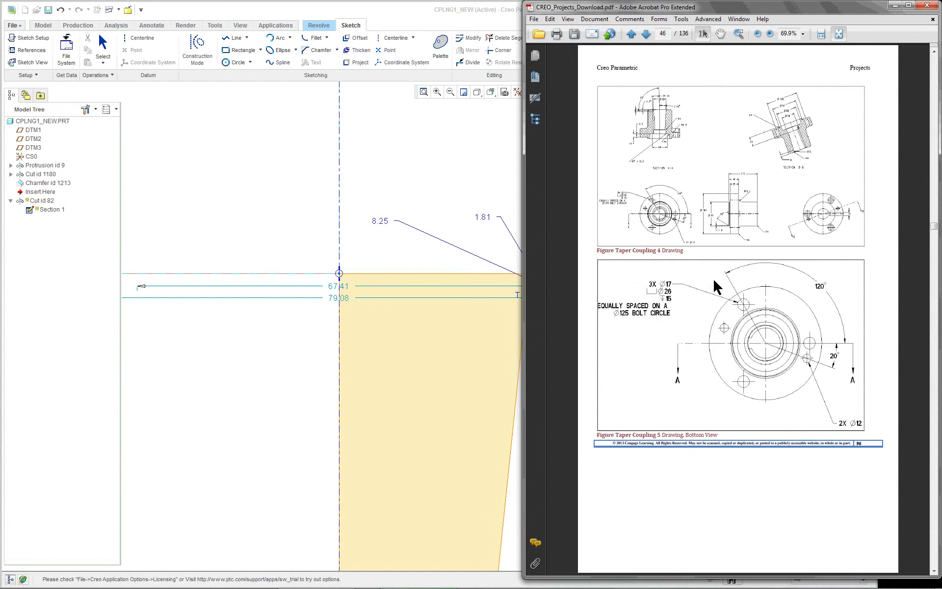
scroll(717, 287, down, 1)
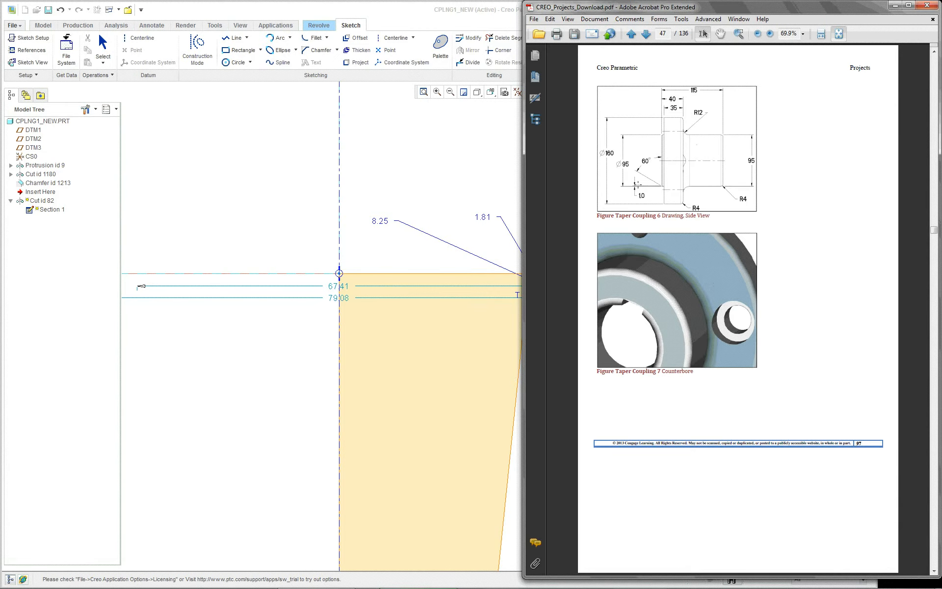
scroll(681, 216, down, 1)
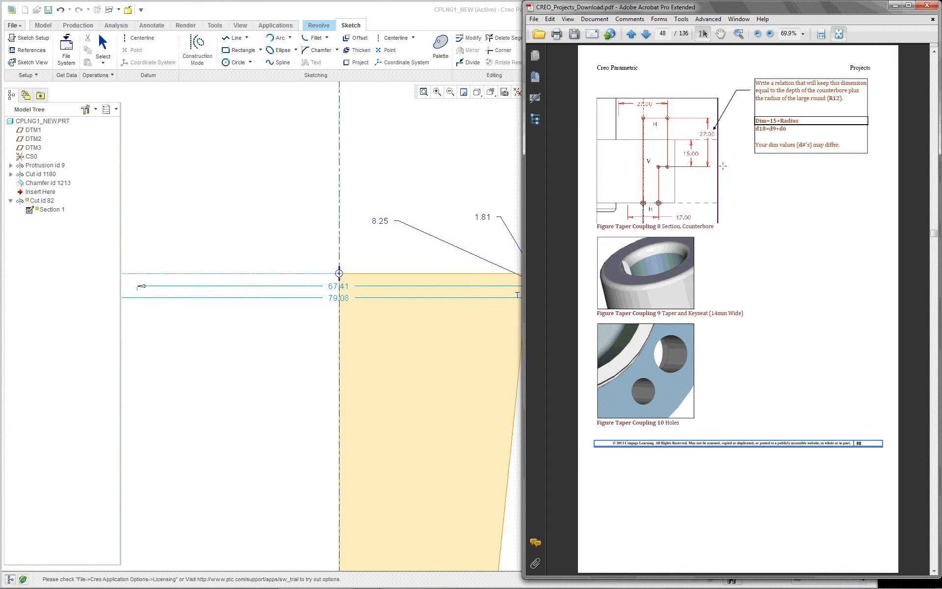
scroll(670, 188, down, 1)
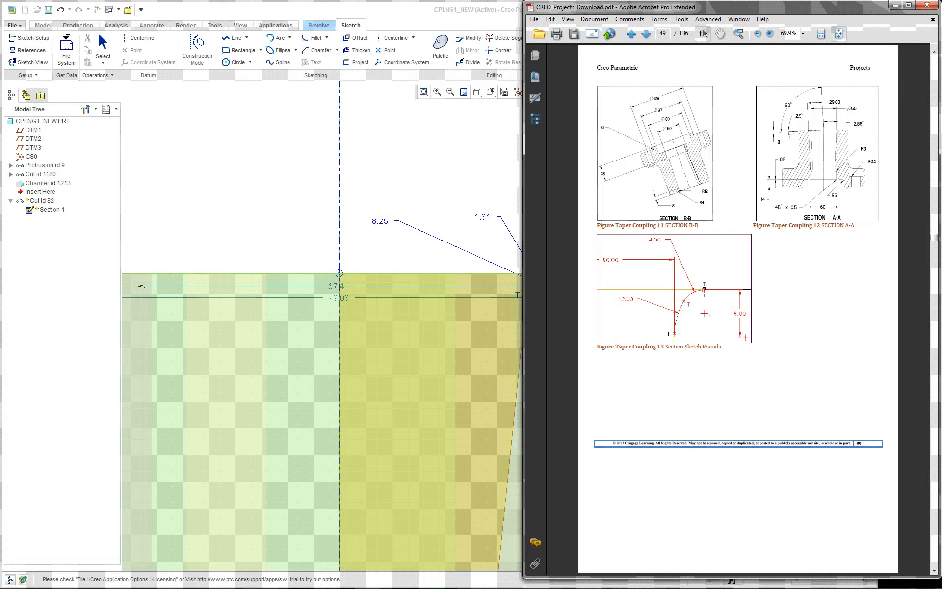
click(450, 208)
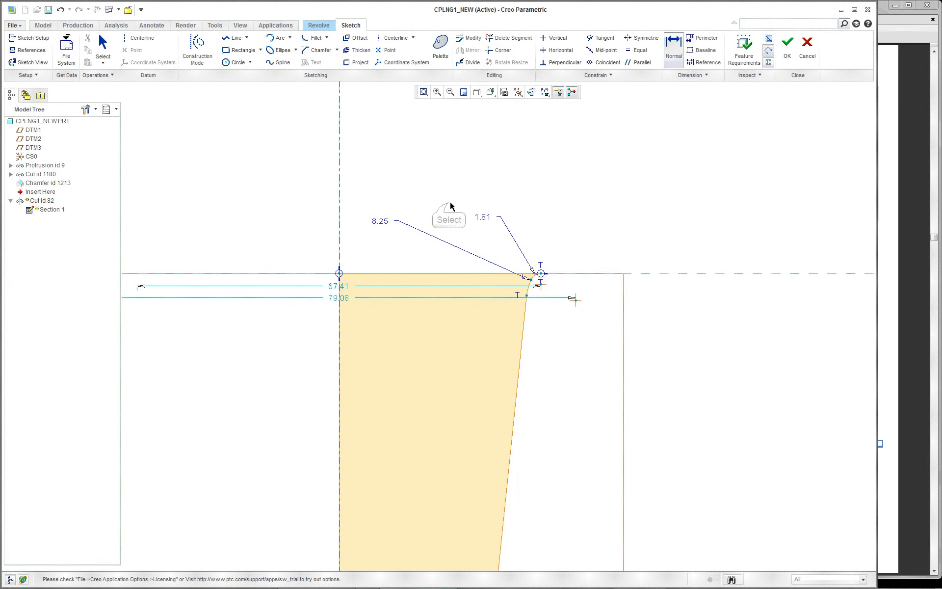
Step: Reshape the rounds by moving the larger arc's lower tangent point, making the radii about 10.2 and 2.0
scroll(448, 316, up, 2)
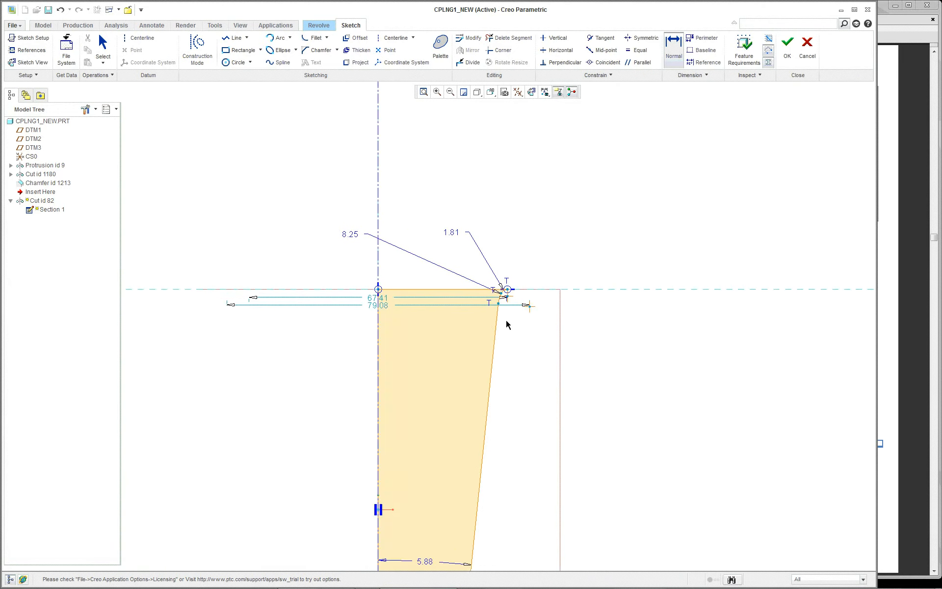
scroll(527, 320, down, 2)
scroll(527, 320, down, 1)
click(470, 286)
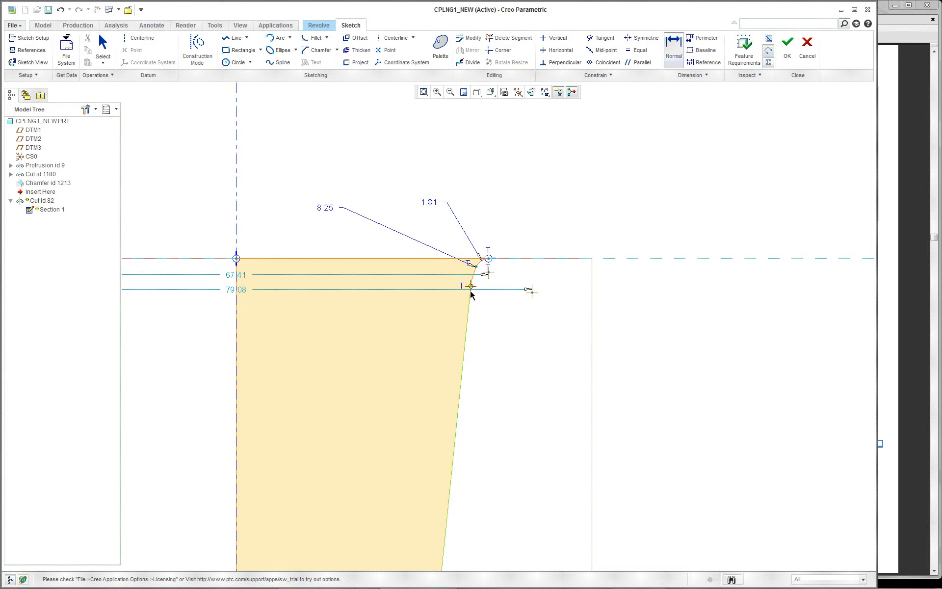
middle_click(579, 229)
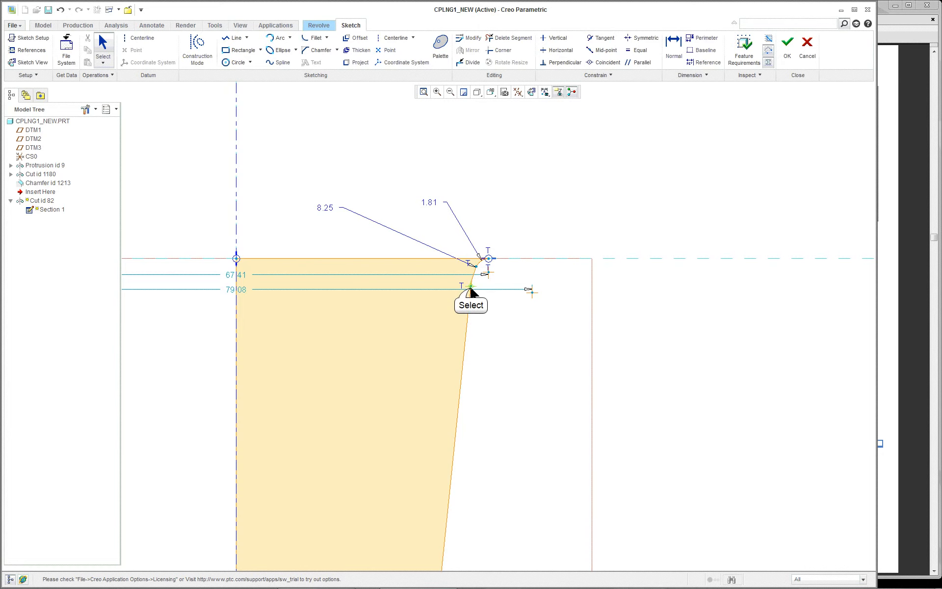
mouse_move(472, 287)
mouse_down()
mouse_move(466, 301)
mouse_move(482, 275)
mouse_up()
scroll(420, 310, down, 4)
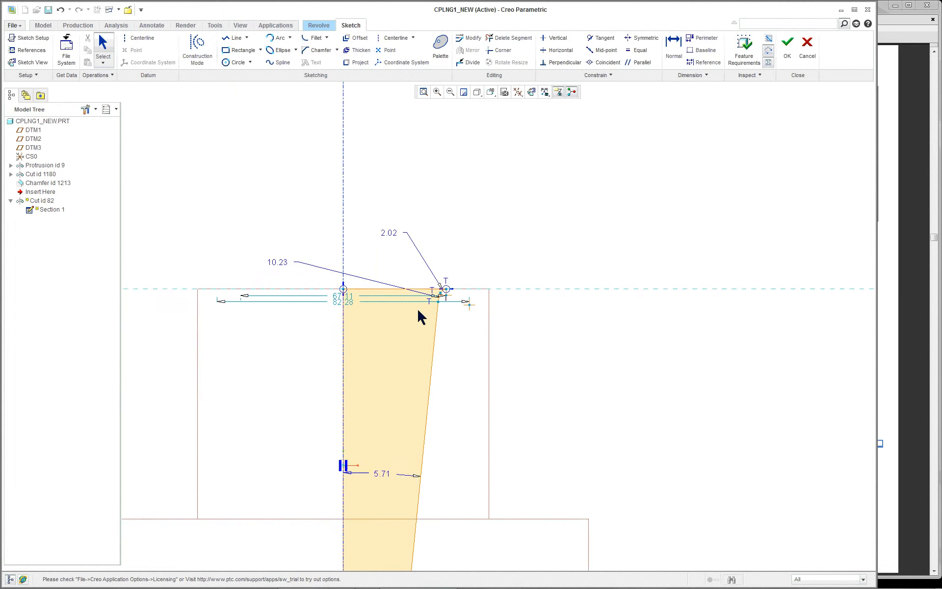
Step: Dimension the vertical distance from the larger arc's center to the upper horizontal reference, following the PDF's Section Sketch Rounds figure
scroll(386, 354, up, 2)
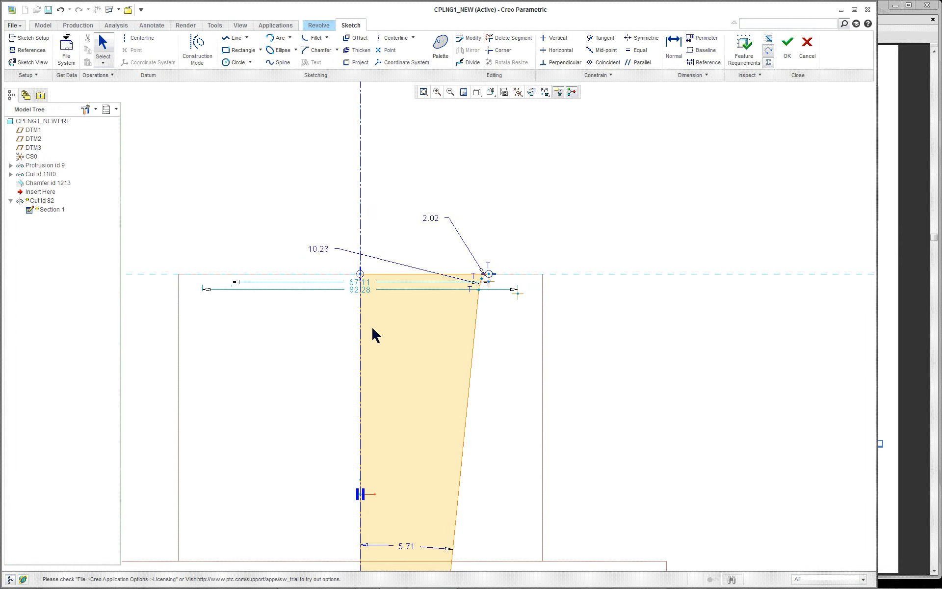
scroll(372, 328, up, 1)
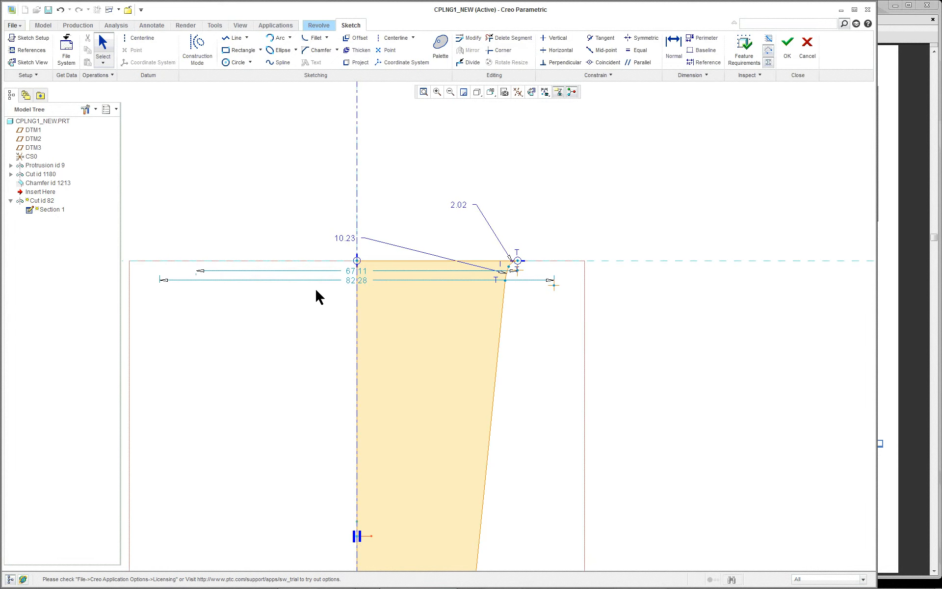
scroll(316, 289, up, 1)
scroll(469, 290, up, 1)
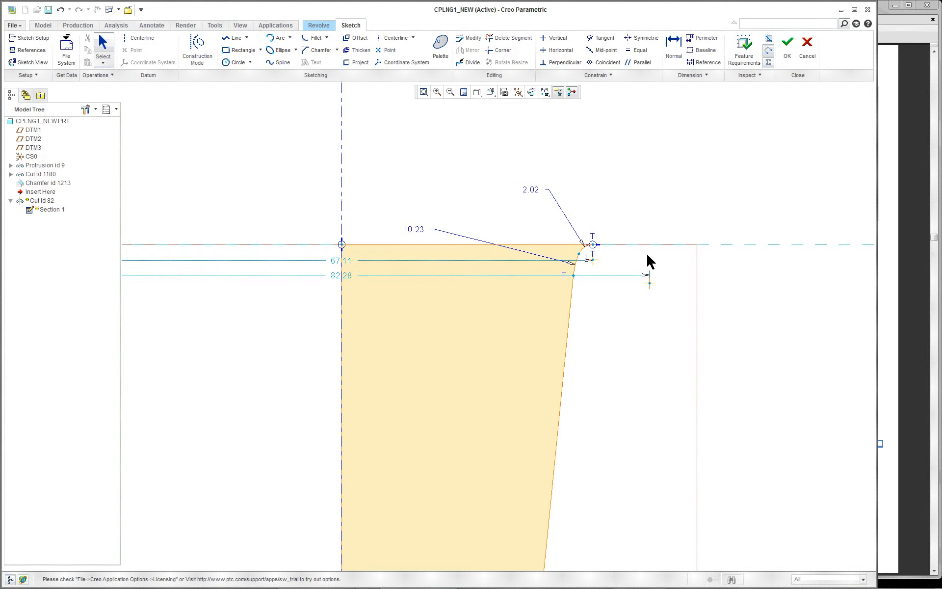
scroll(617, 225, up, 1)
scroll(618, 227, up, 1)
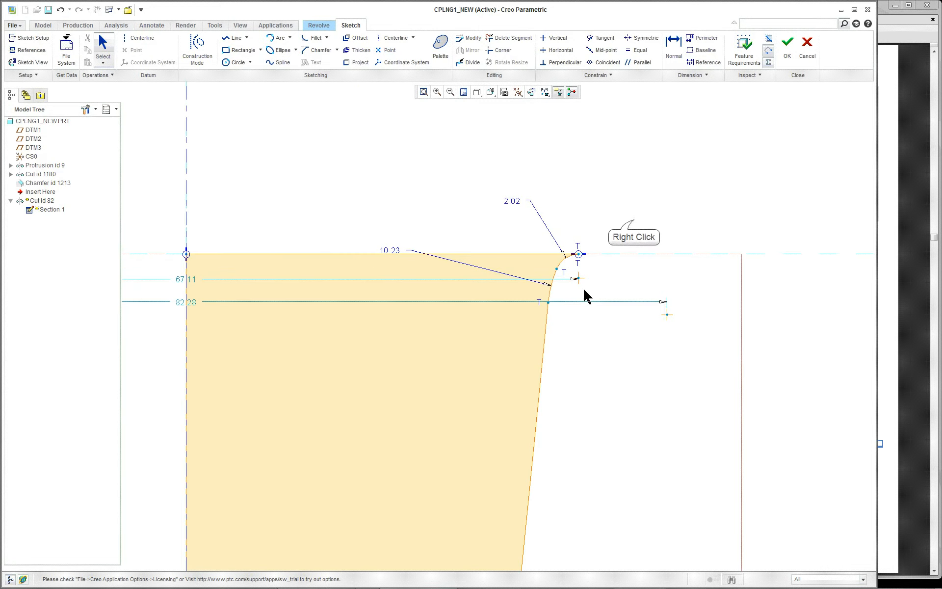
right_click(634, 222)
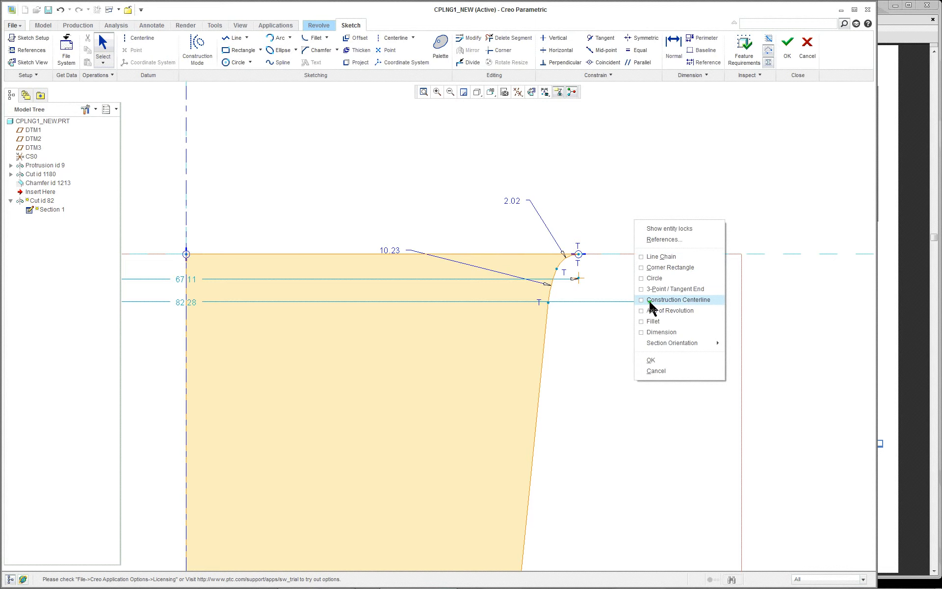
click(658, 330)
click(905, 297)
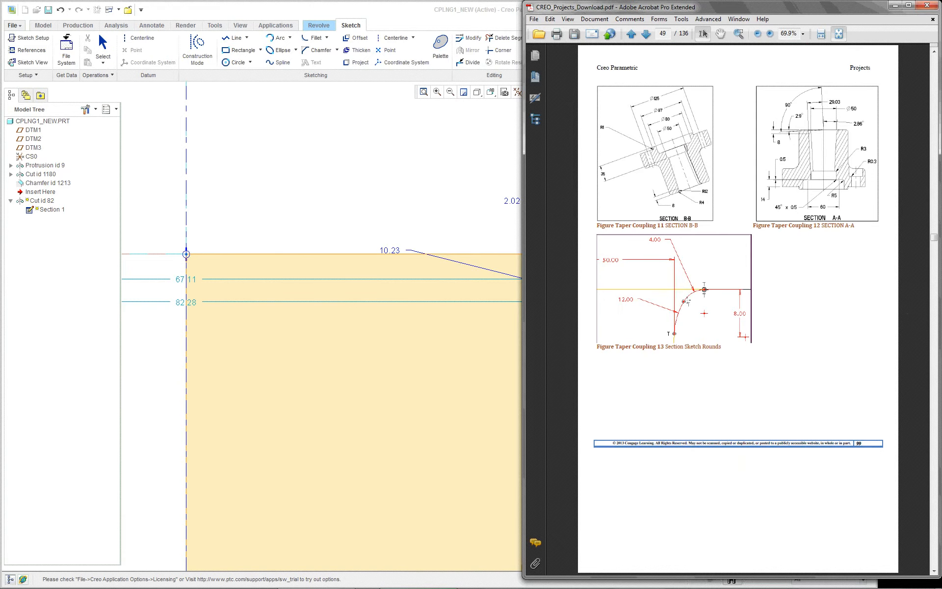
click(498, 222)
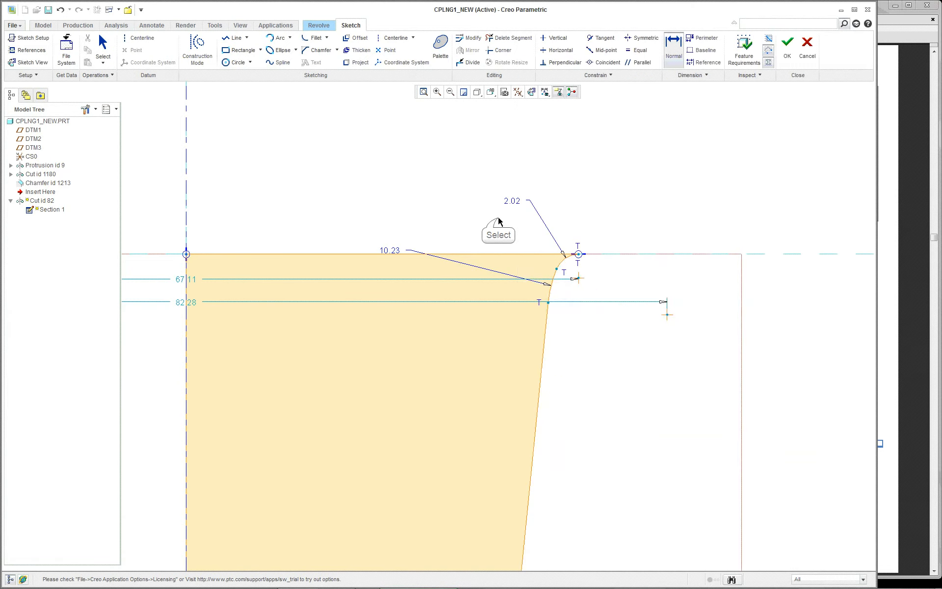
click(668, 316)
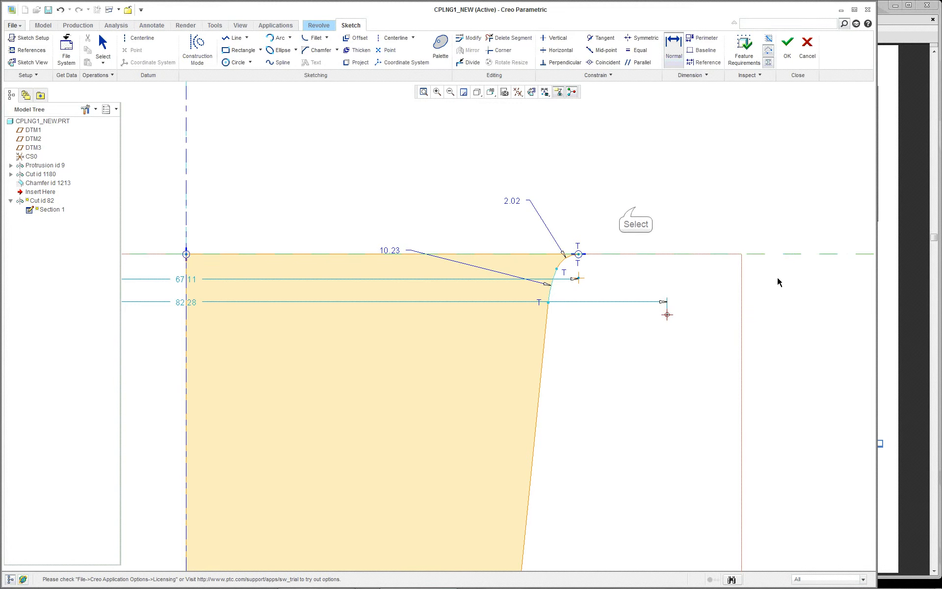
middle_click(777, 278)
Step: Add a diameter dimension across the vertical centerline to the point where the two round arcs meet
scroll(657, 248, down, 1)
click(637, 208)
scroll(638, 213, up, 2)
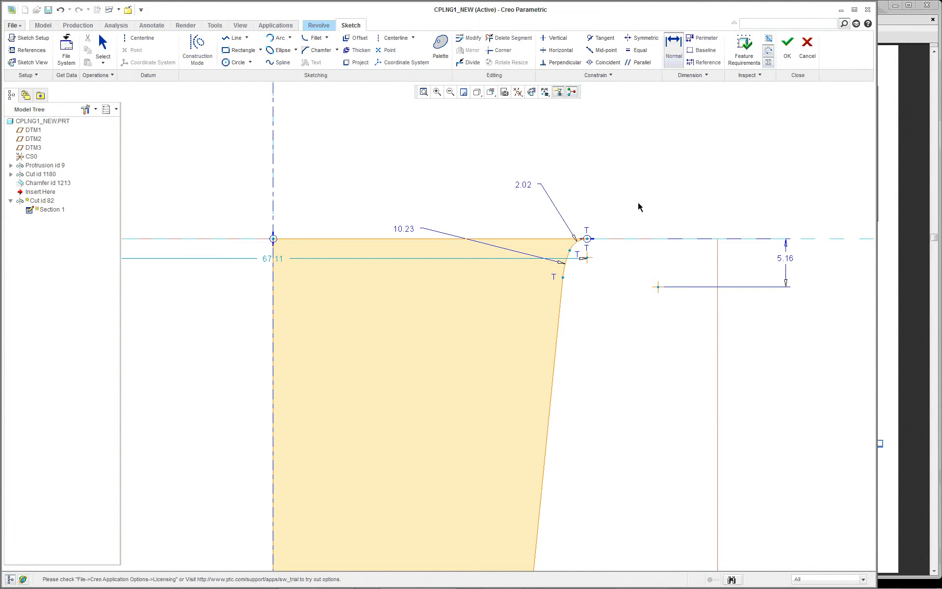
right_click(452, 167)
click(612, 182)
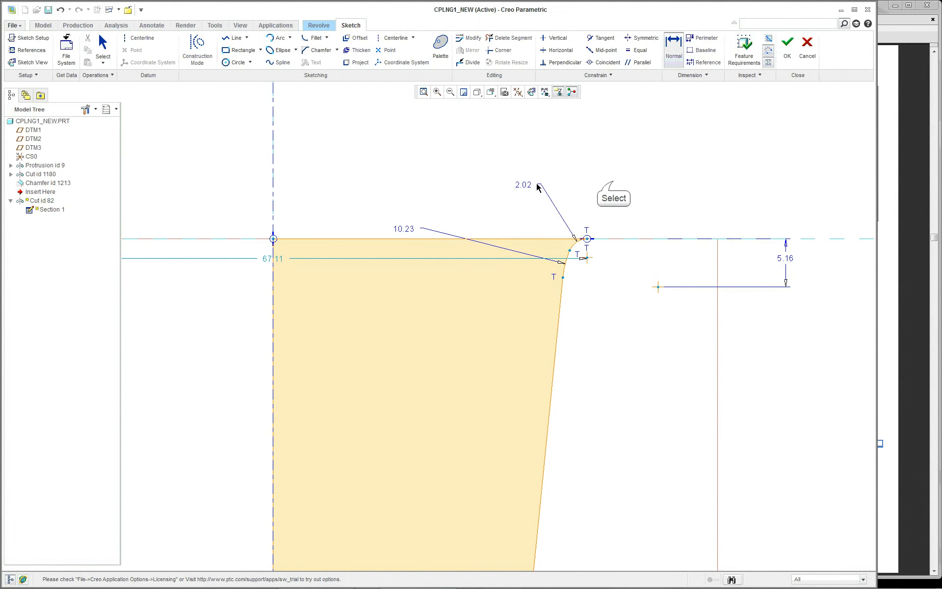
click(270, 195)
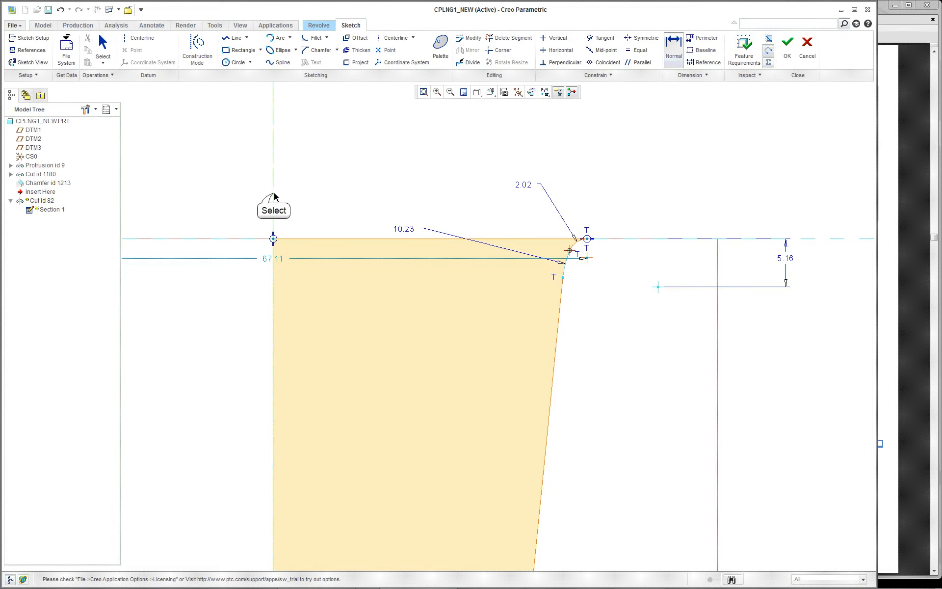
middle_click(333, 181)
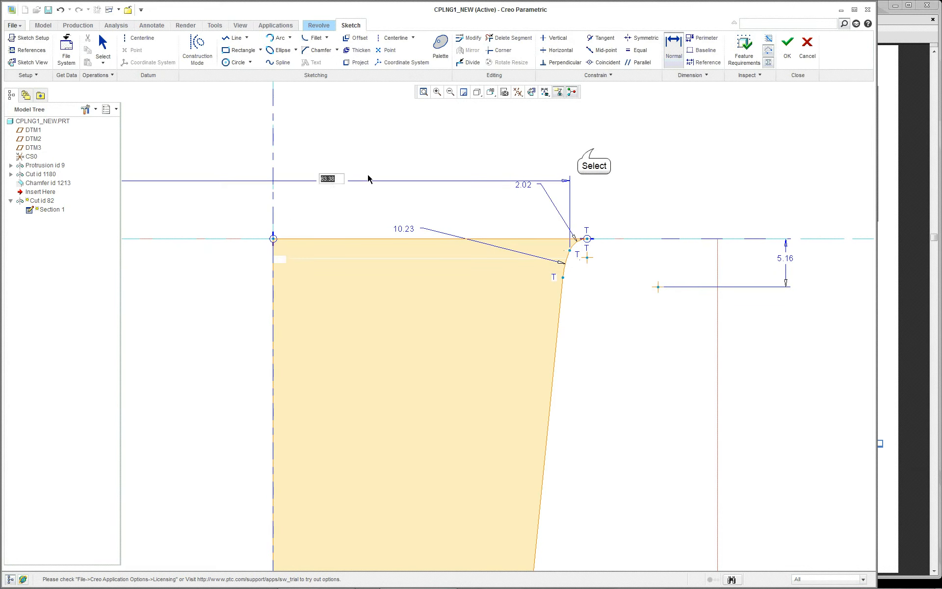
click(594, 149)
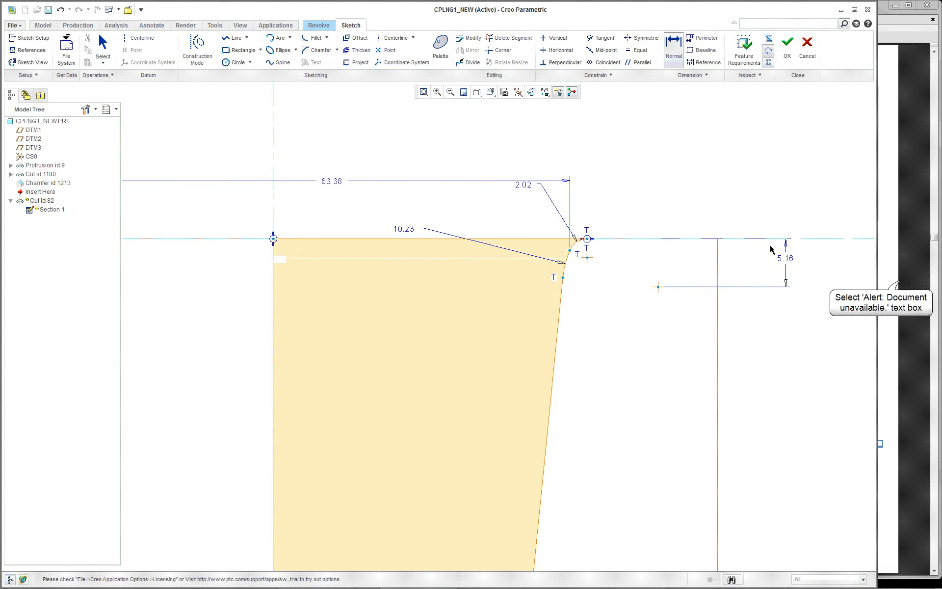
Step: Compare the sketch's dimension scheme with the Section Sketch Rounds figure in the projects PDF
click(902, 285)
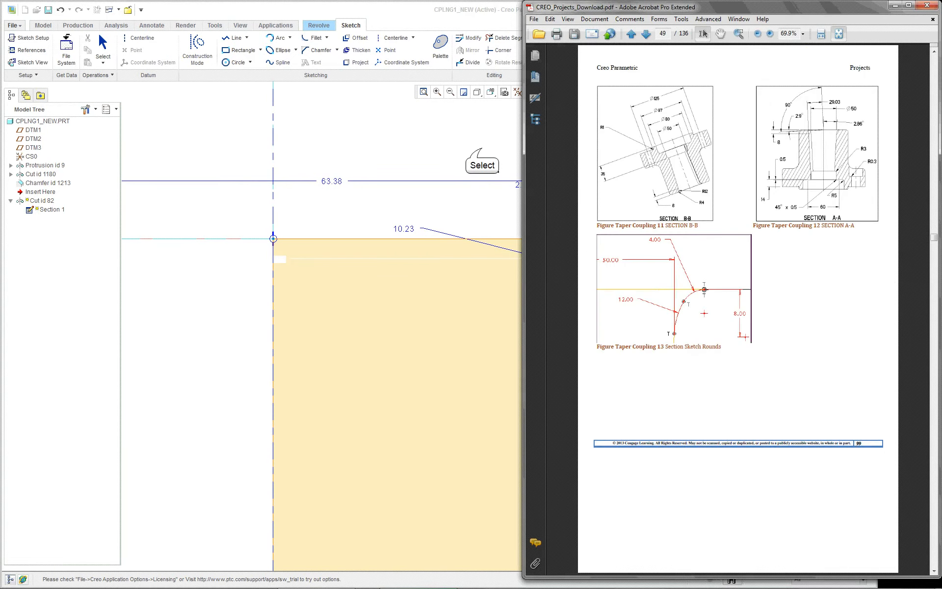
click(484, 164)
scroll(610, 281, up, 1)
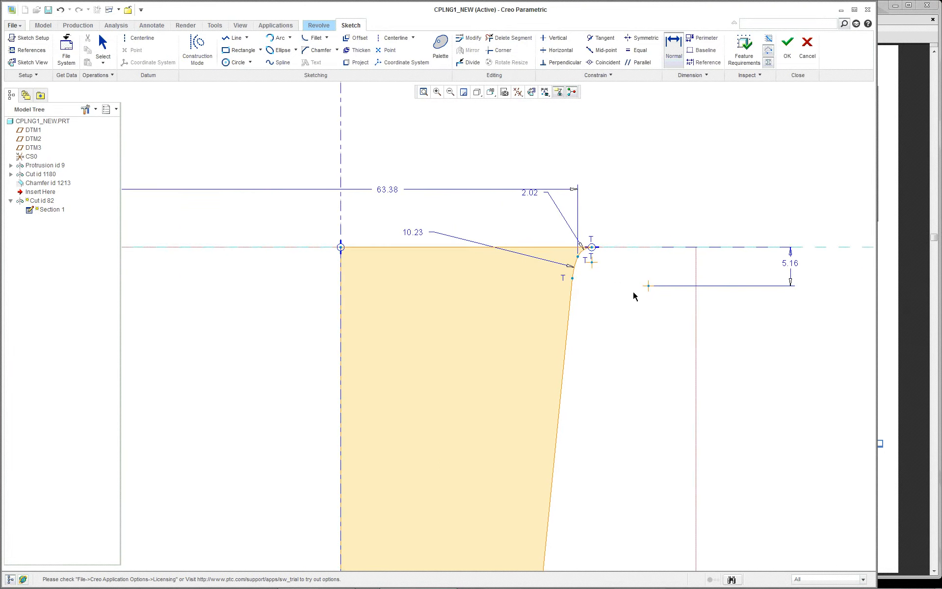
scroll(633, 296, up, 3)
scroll(667, 447, up, 2)
scroll(671, 454, down, 1)
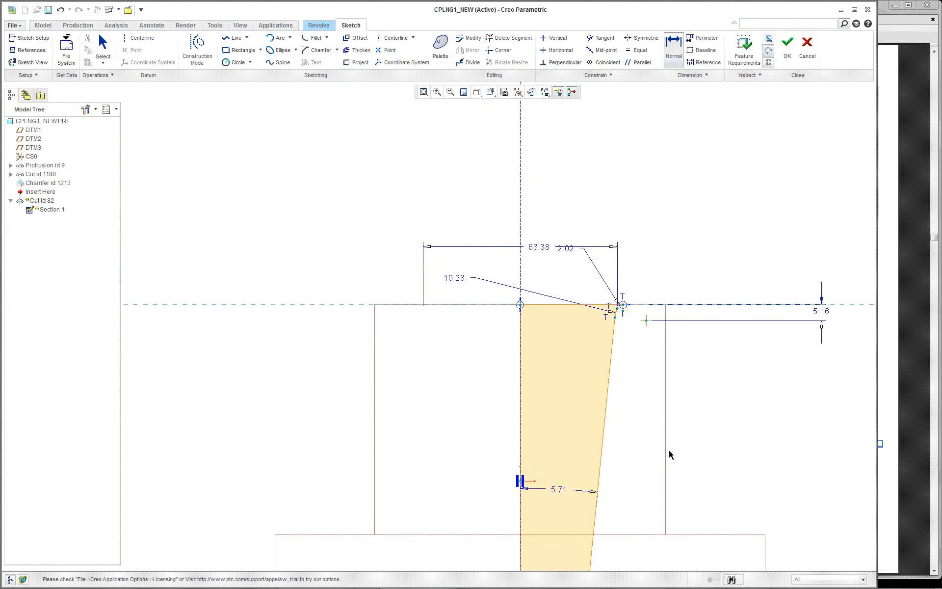
shift+middle_drag(669, 448, 557, 346)
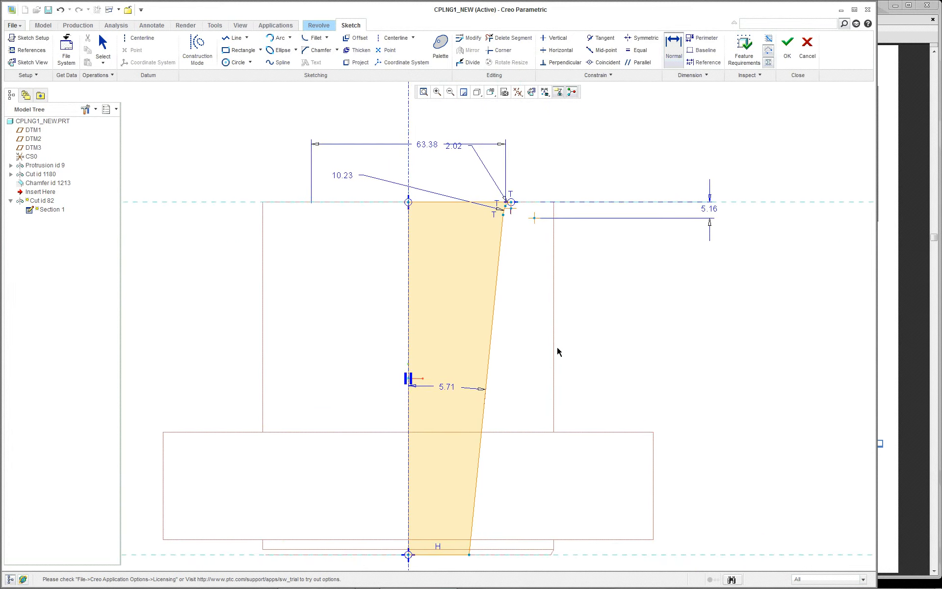
Step: Set the taper angle between the vertical centerline and the slanted line to 2.86 degrees, following the PDF's SECTION A-A figure
scroll(491, 353, up, 2)
scroll(484, 351, down, 1)
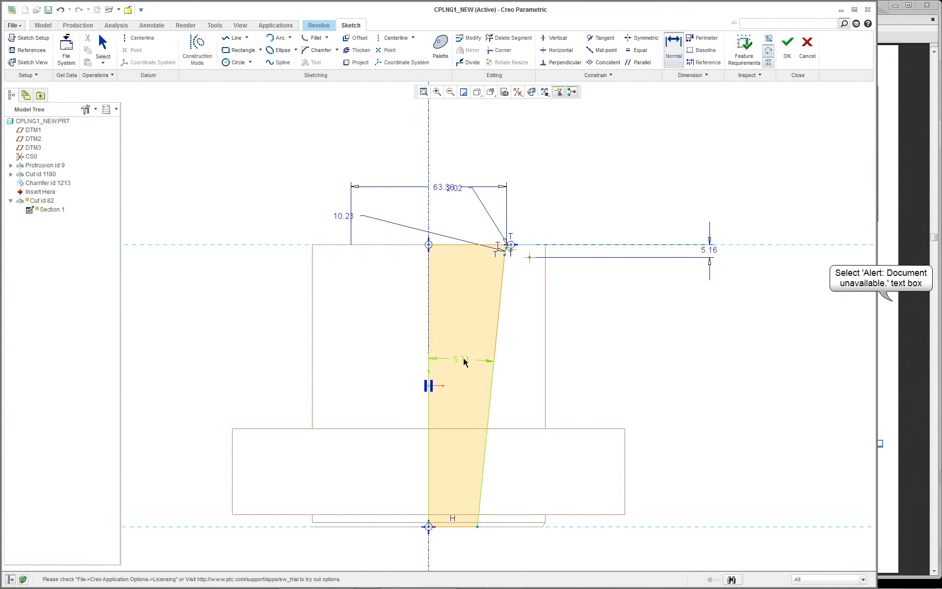
click(874, 309)
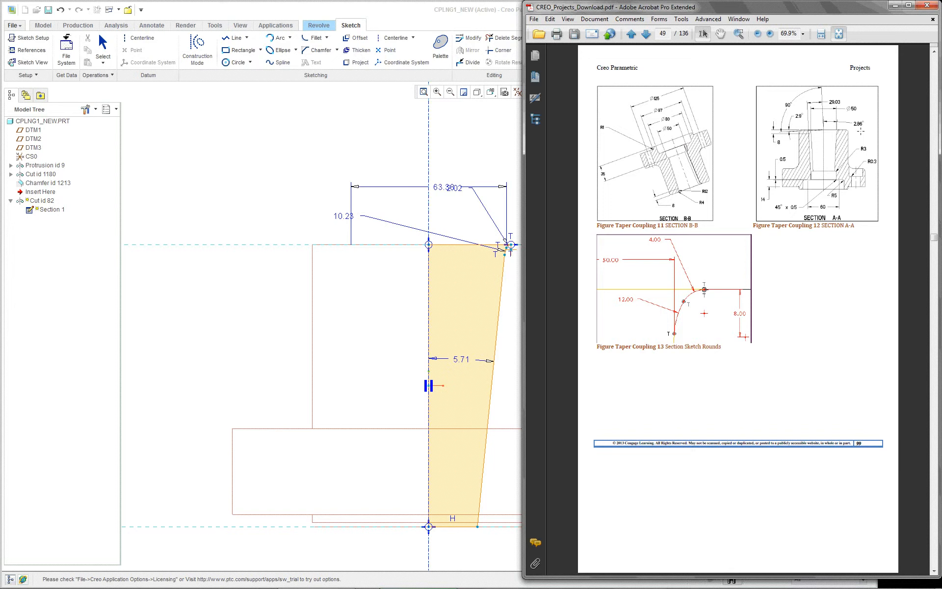
click(503, 364)
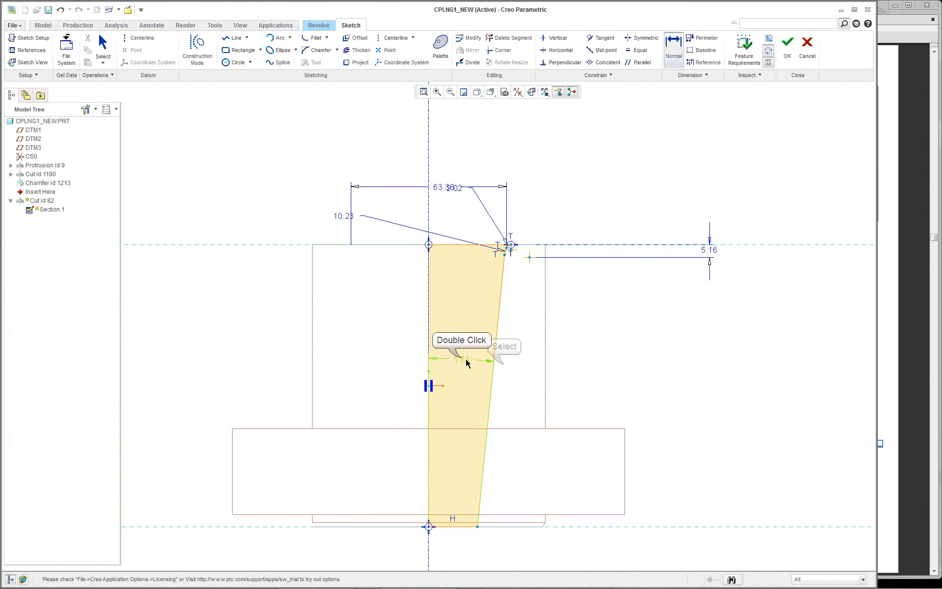
double_click(464, 360)
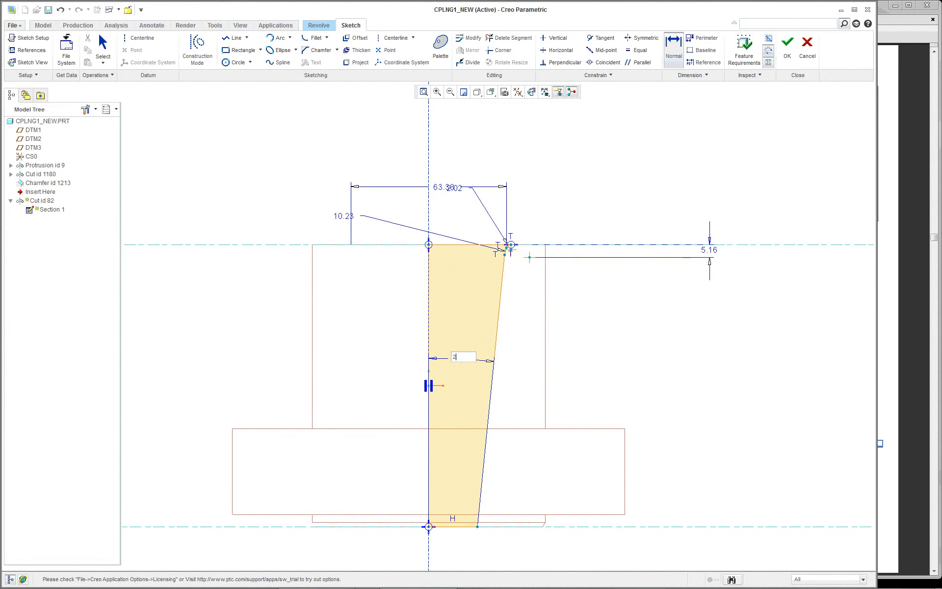
text(2.86)
key(Return)
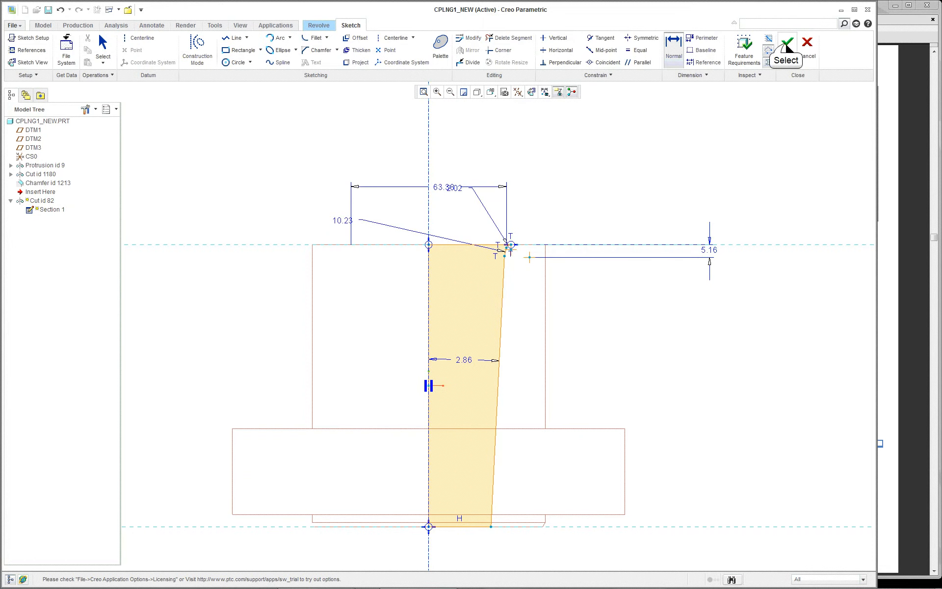
Step: Accept the section sketch and complete the revolved cut, keeping the regeneration result despite the failed features
click(787, 45)
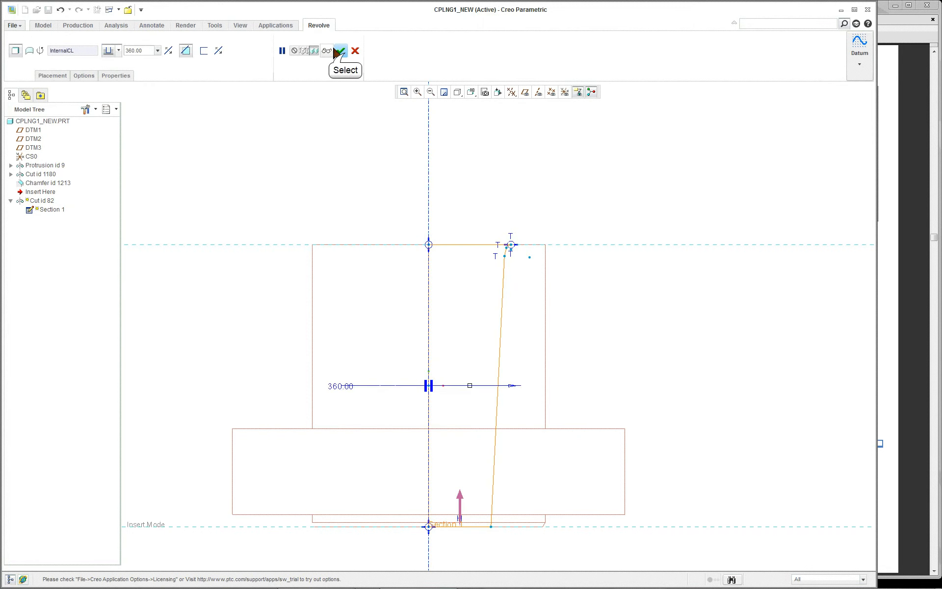
click(340, 51)
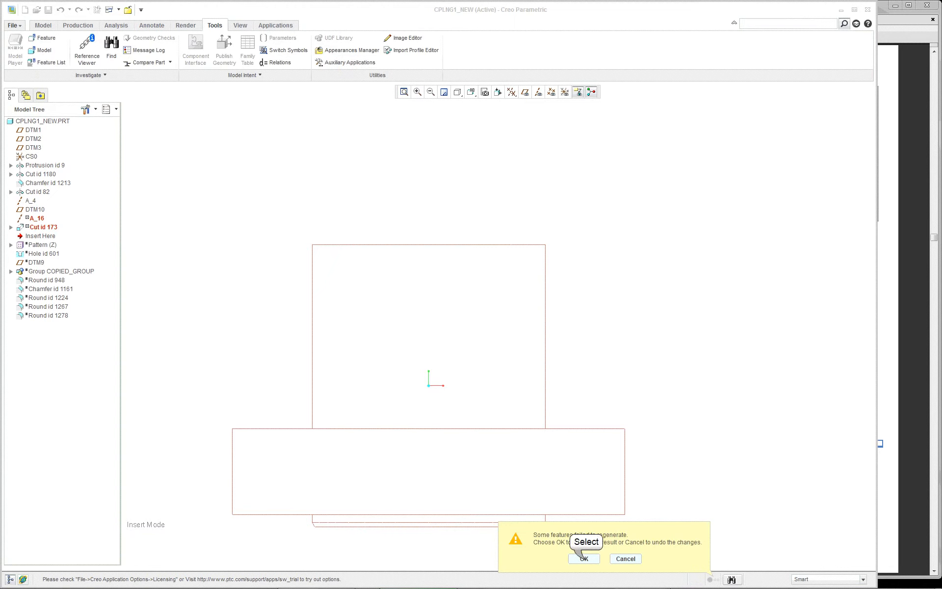
click(584, 559)
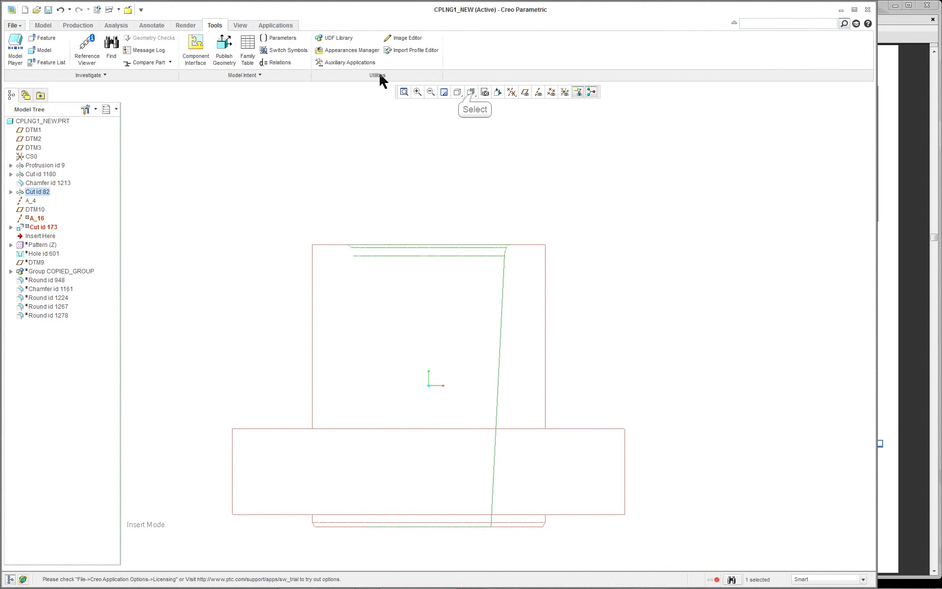
Step: Show the coupling in a three-dimensional orientation with shaded display
click(471, 93)
click(476, 105)
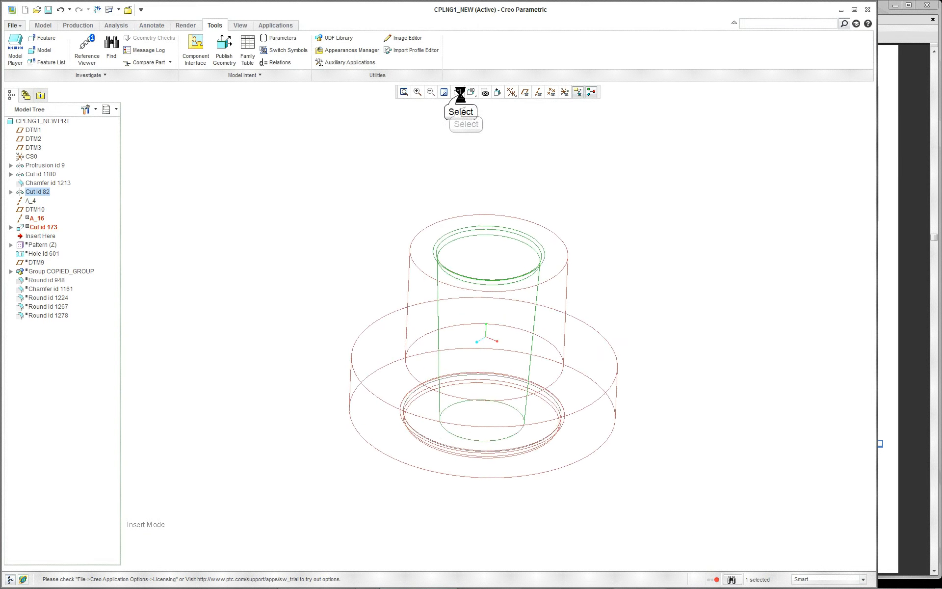
click(460, 93)
click(464, 108)
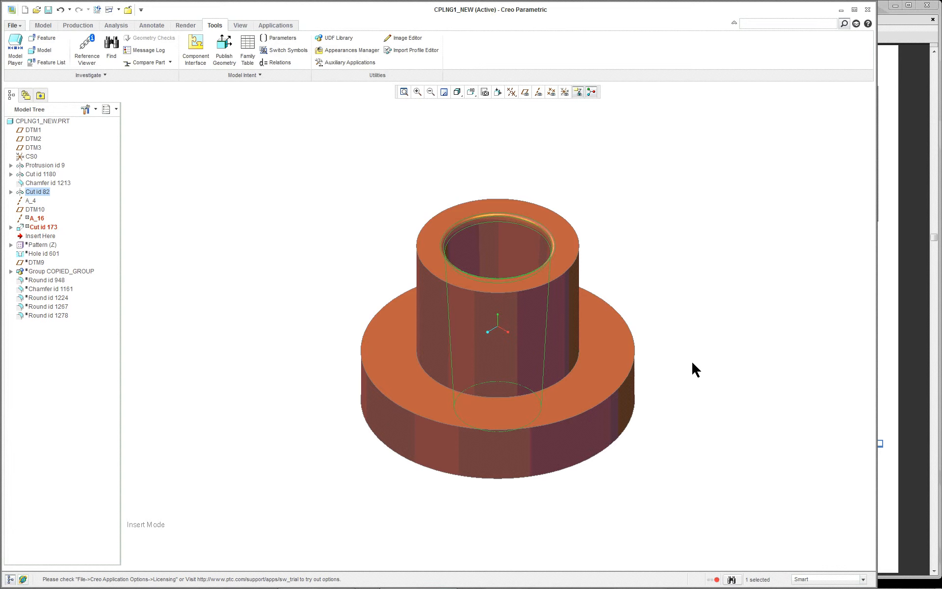
Step: Examine the tapered bore and its rounded edge at the hub's upper end
mouse_move(694, 370)
middle_down()
mouse_move(677, 221)
mouse_move(679, 265)
mouse_move(691, 218)
mouse_move(715, 211)
mouse_move(681, 290)
middle_up()
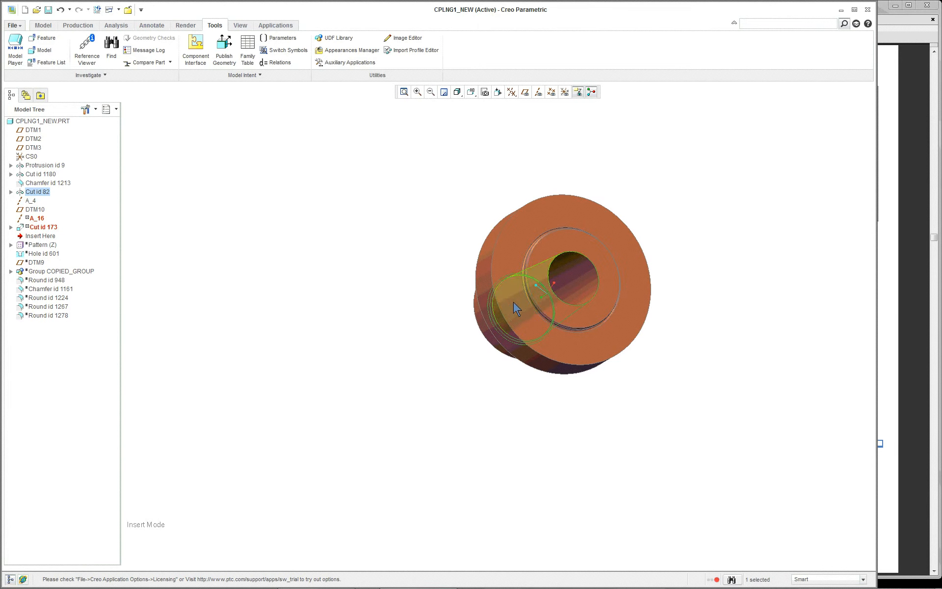
middle_drag(740, 269, 603, 378)
scroll(668, 304, down, 3)
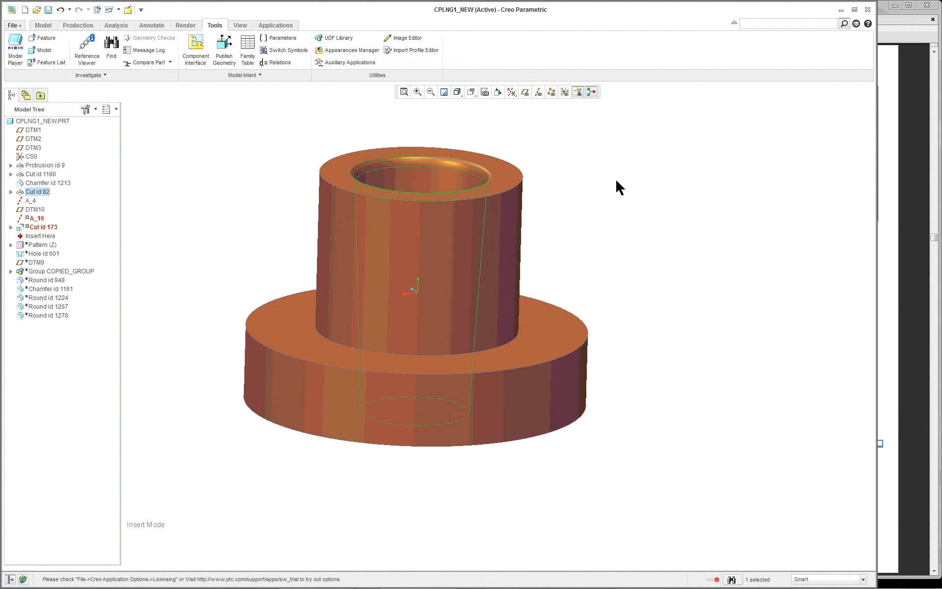
mouse_move(616, 181)
middle_down()
mouse_move(595, 208)
mouse_move(606, 205)
mouse_move(600, 170)
mouse_move(613, 189)
middle_up()
scroll(518, 191, down, 3)
scroll(518, 191, up, 3)
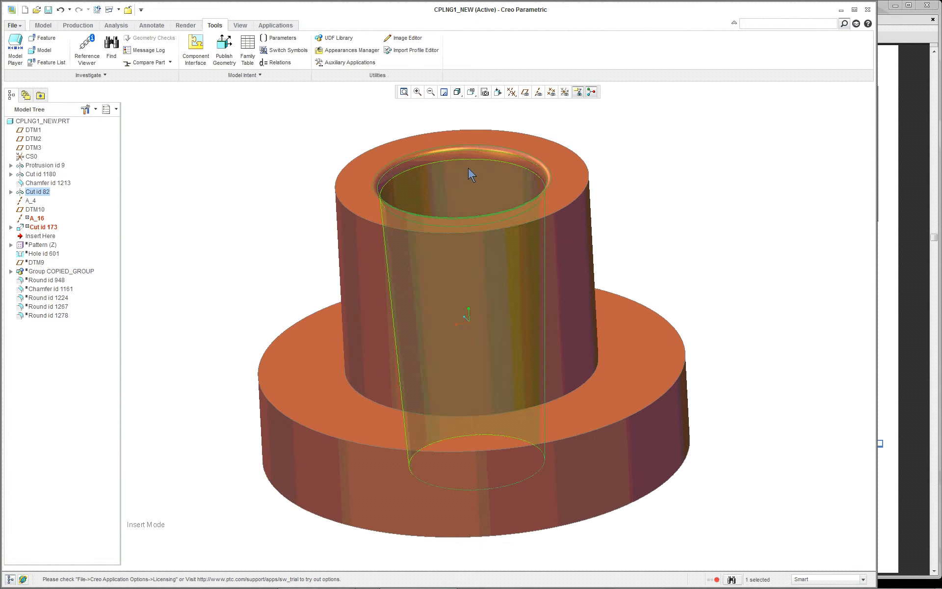
scroll(469, 168, up, 1)
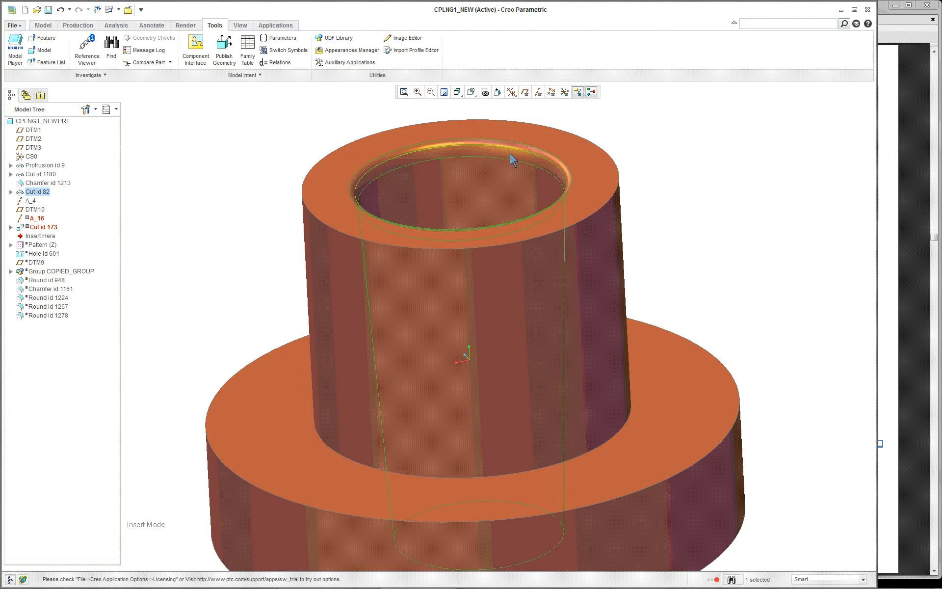
scroll(511, 162, down, 2)
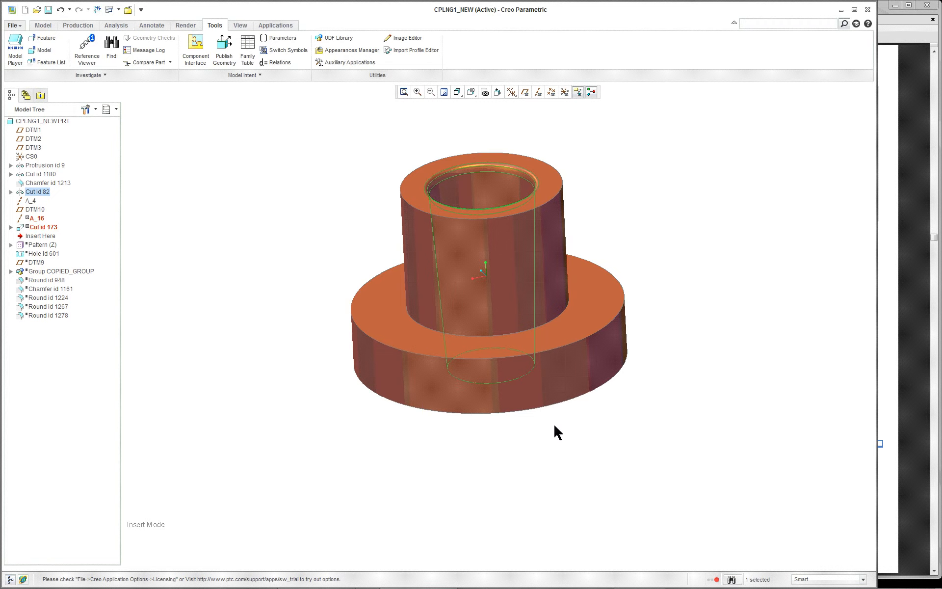
Step: Select the taper cut through its bore surface and examine where it exits the flange's underside
middle_drag(555, 426, 538, 297)
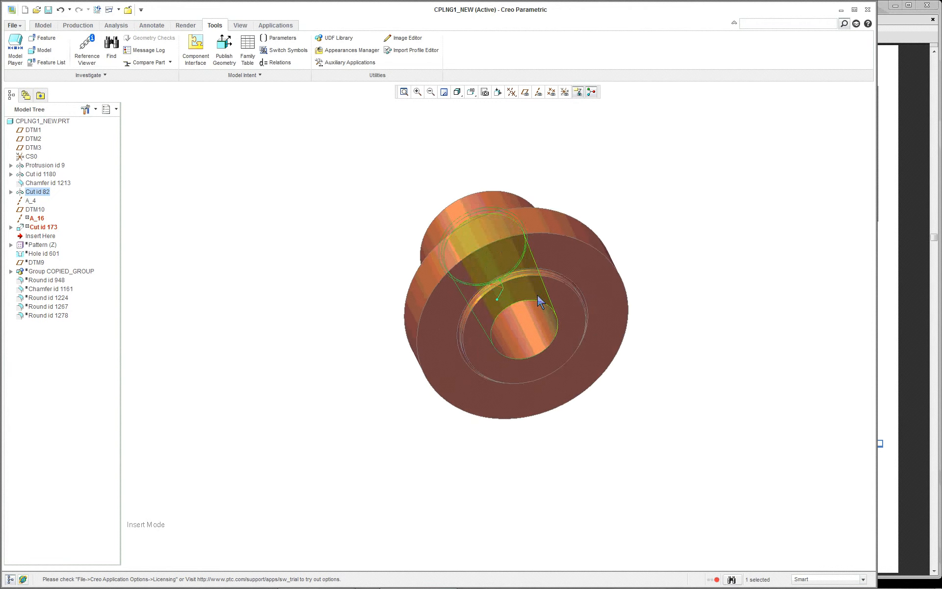
scroll(537, 296, up, 1)
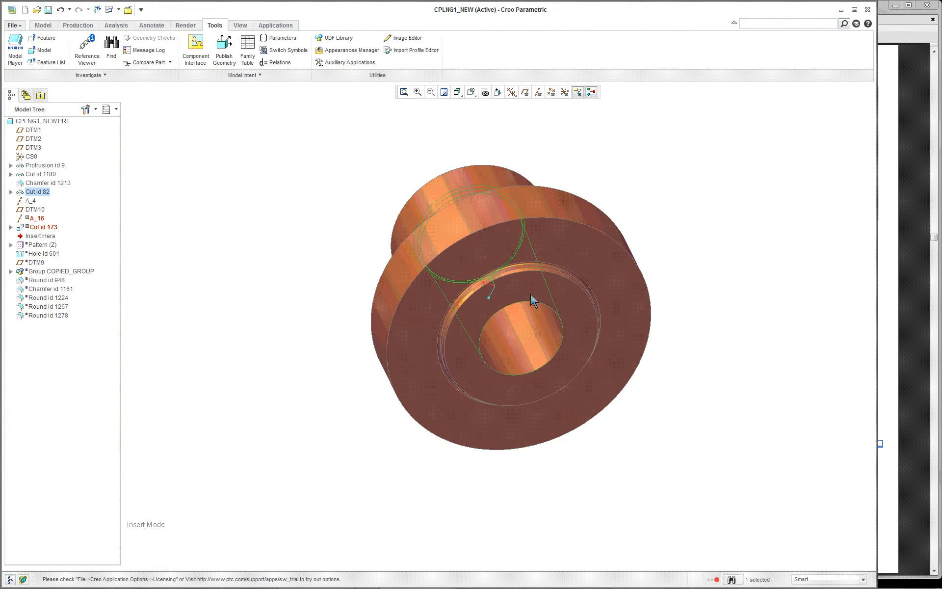
click(520, 317)
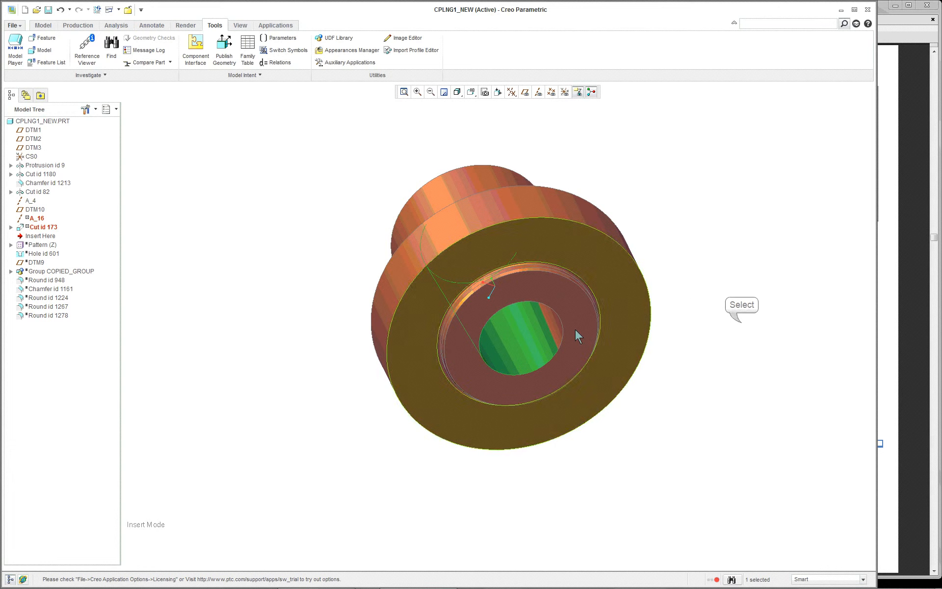
click(736, 327)
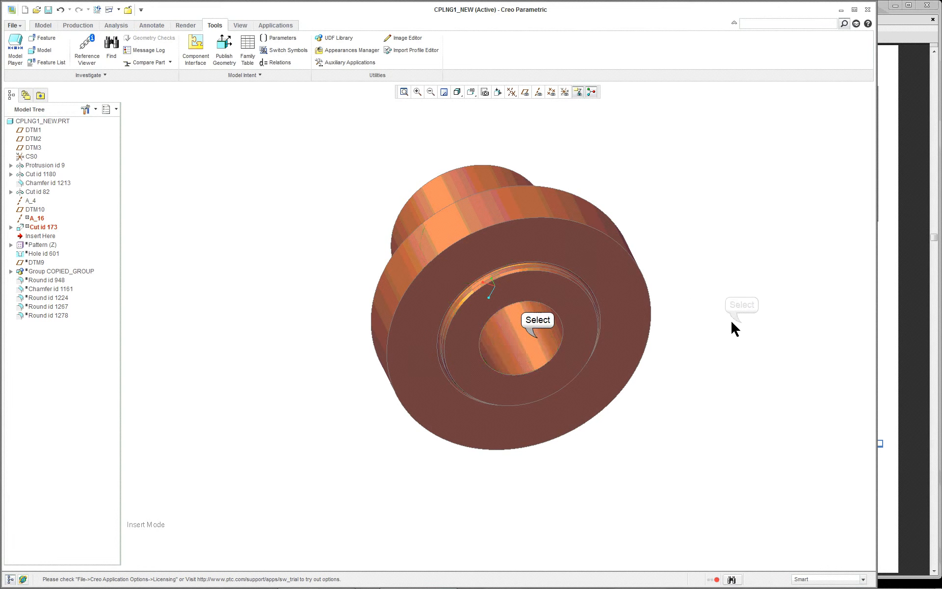
click(547, 343)
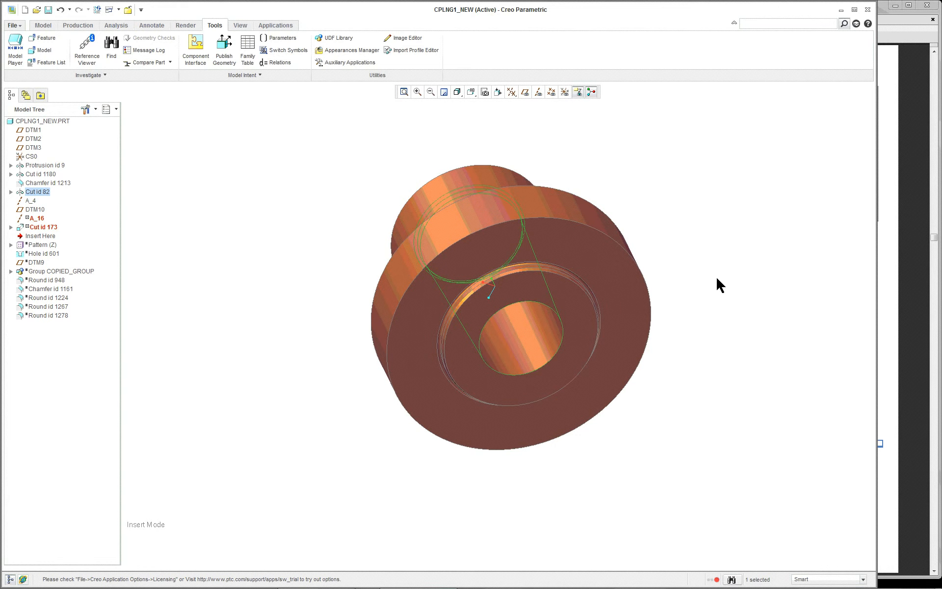
middle_drag(709, 274, 661, 362)
scroll(661, 363, down, 2)
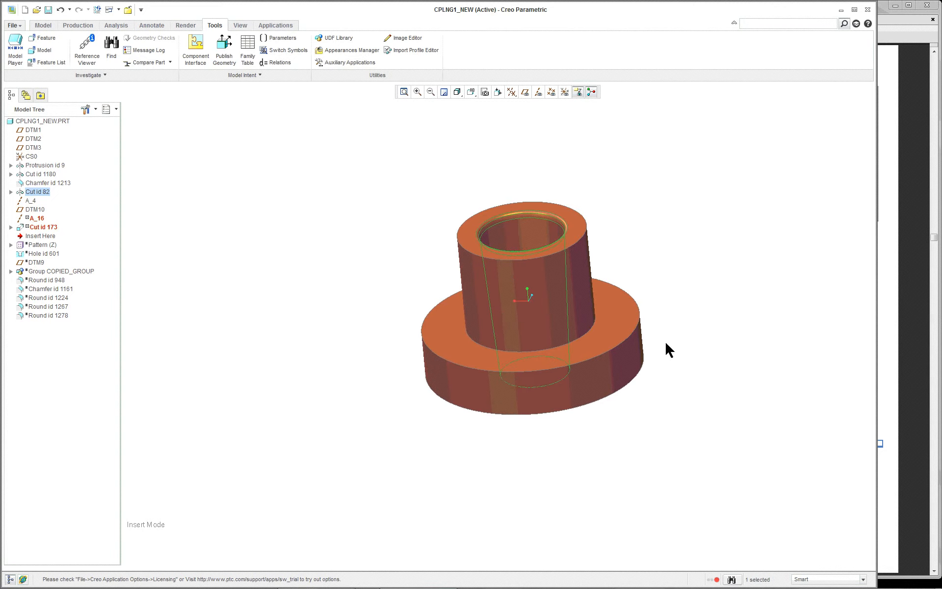
Step: Undo the taper cut's redefinition and the insert-mode changes back to the complete coupling
double_click(59, 8)
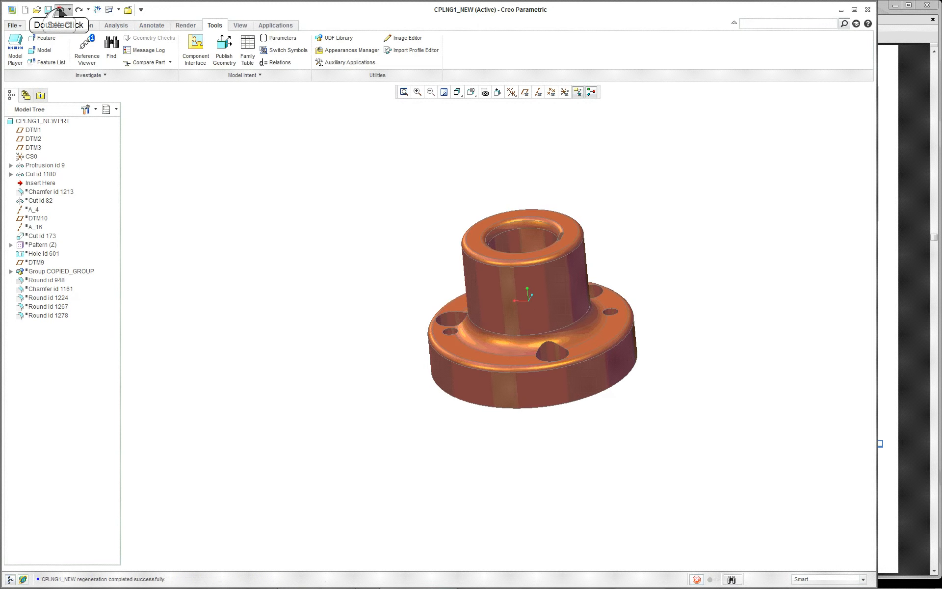
click(59, 8)
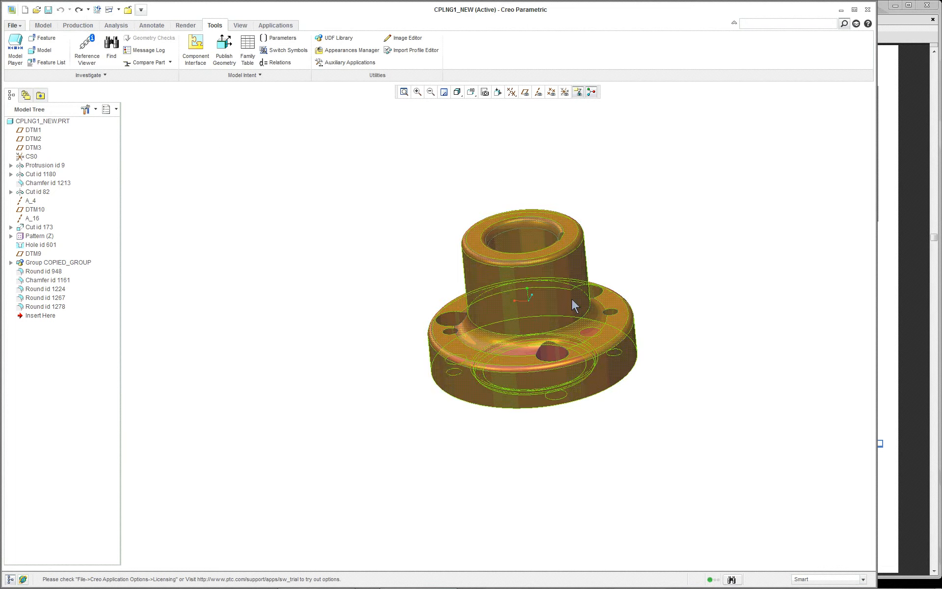
Step: Edit the definition of the revolved bore cut from the flange's underside and open its section sketch
scroll(713, 310, up, 2)
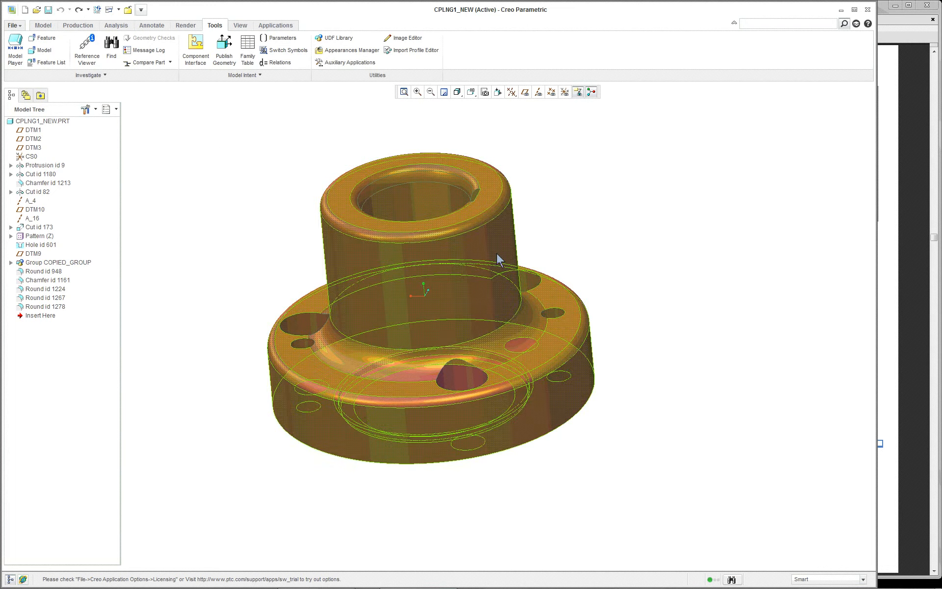
middle_drag(498, 258, 473, 162)
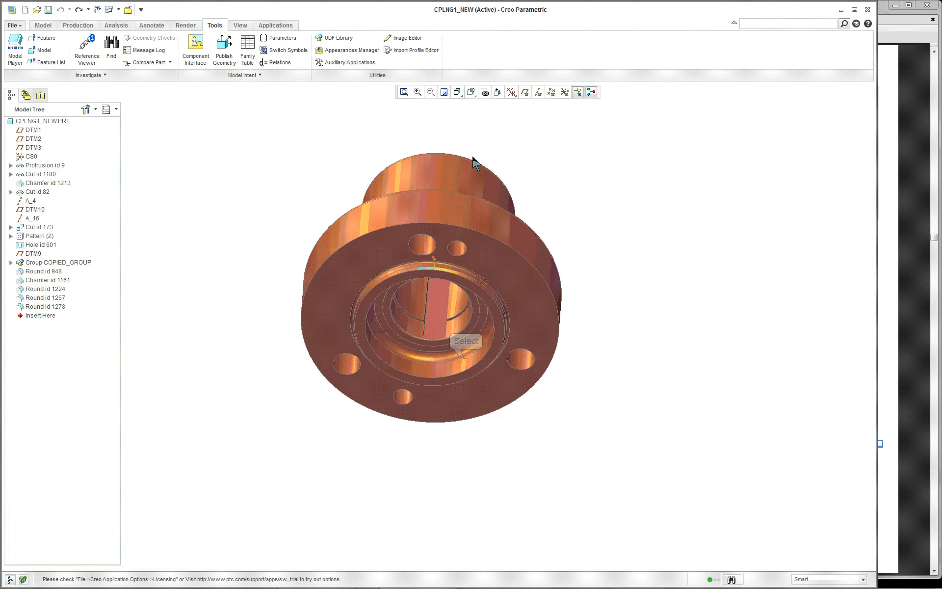
scroll(444, 353, down, 2)
click(438, 368)
right_click(607, 269)
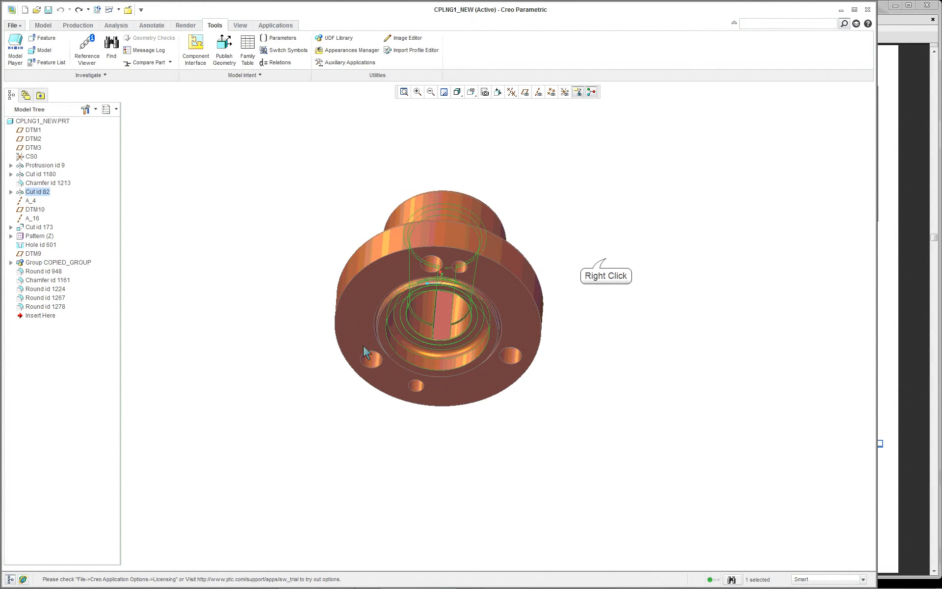
click(619, 344)
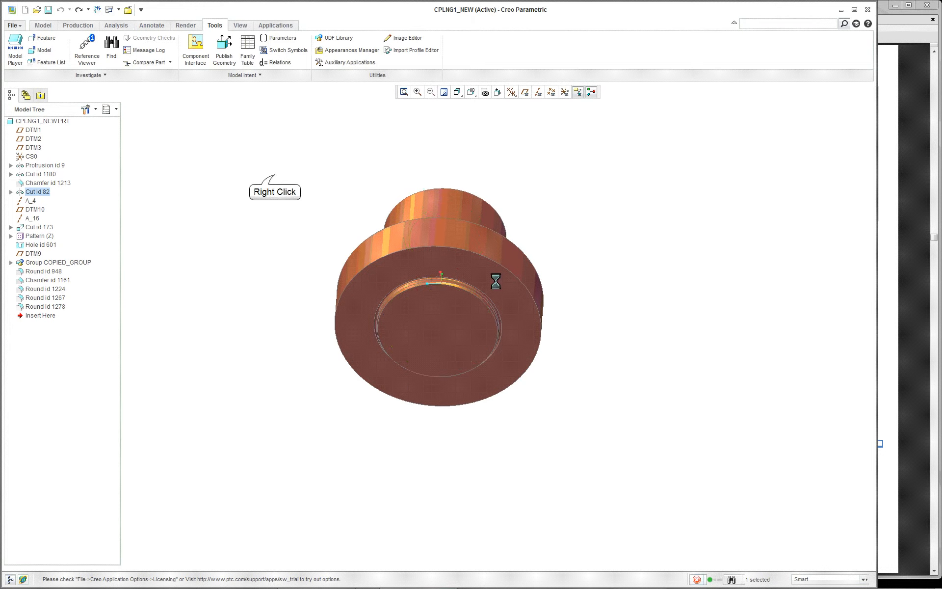
right_click(274, 174)
click(291, 213)
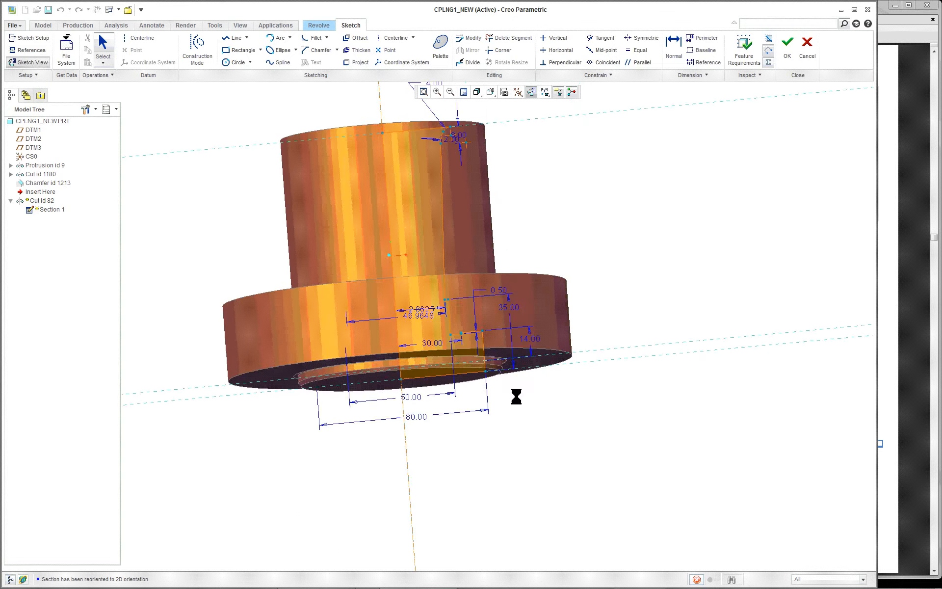
Step: Examine the section's stepped lower profile and its dimensions, and leave the sketch and the revolve without saving changes
scroll(396, 359, down, 1)
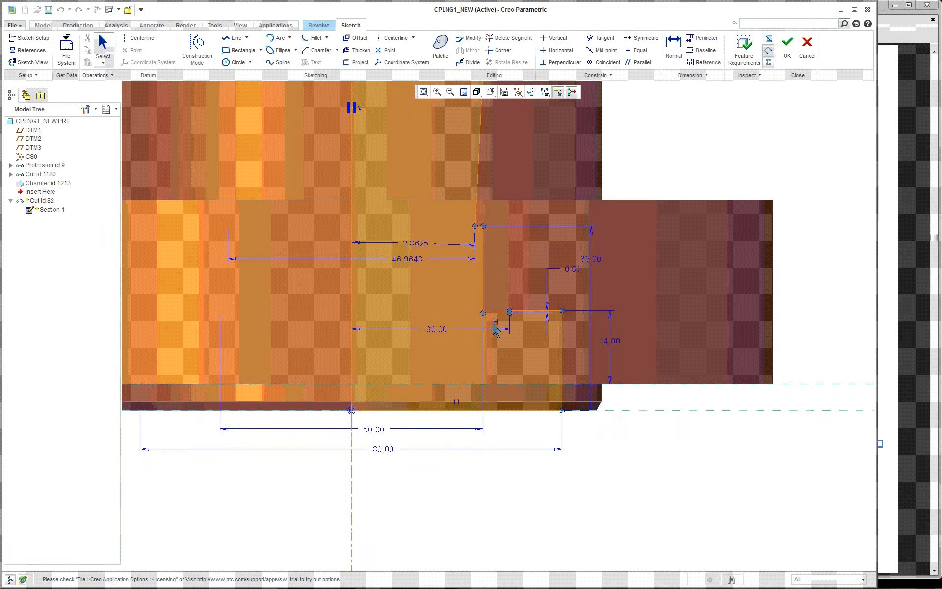
scroll(482, 322, up, 3)
scroll(496, 330, down, 1)
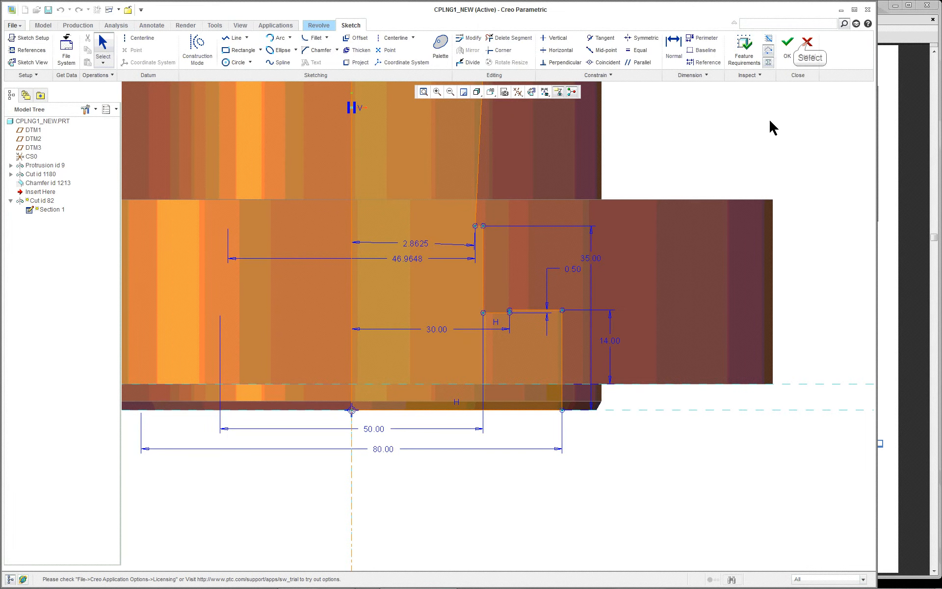
click(807, 47)
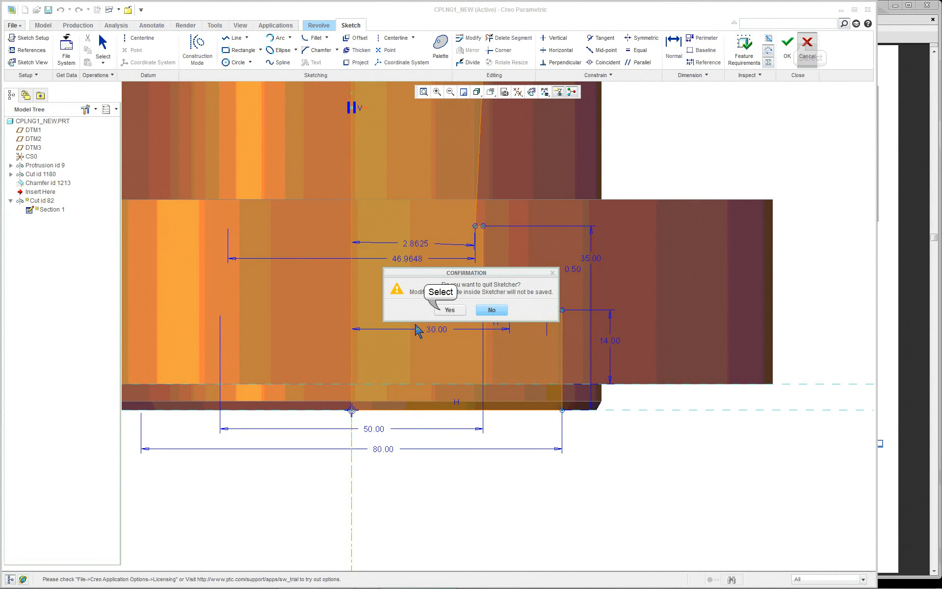
click(448, 310)
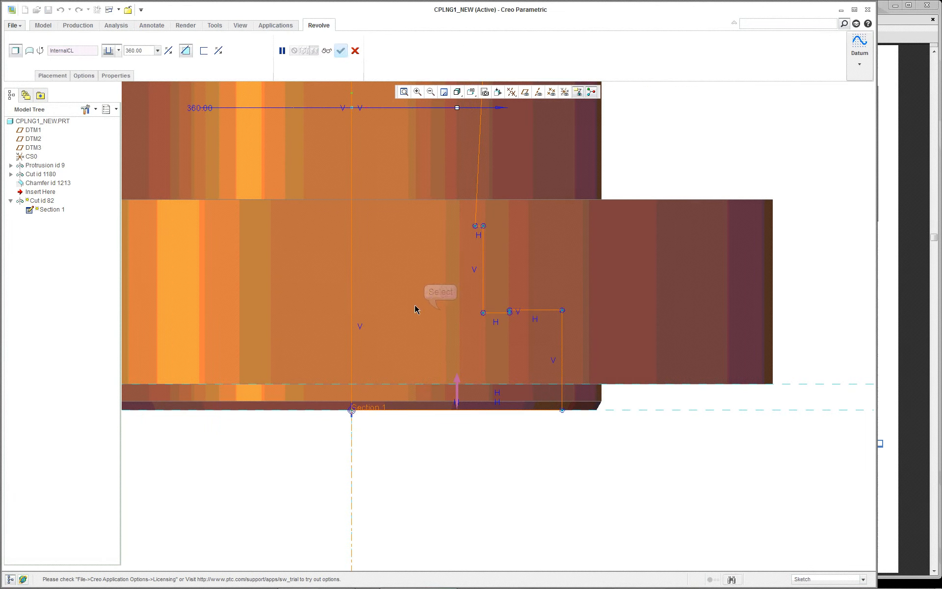
click(355, 51)
Step: Examine the keyway cut in the hub's bore from above
scroll(412, 243, down, 5)
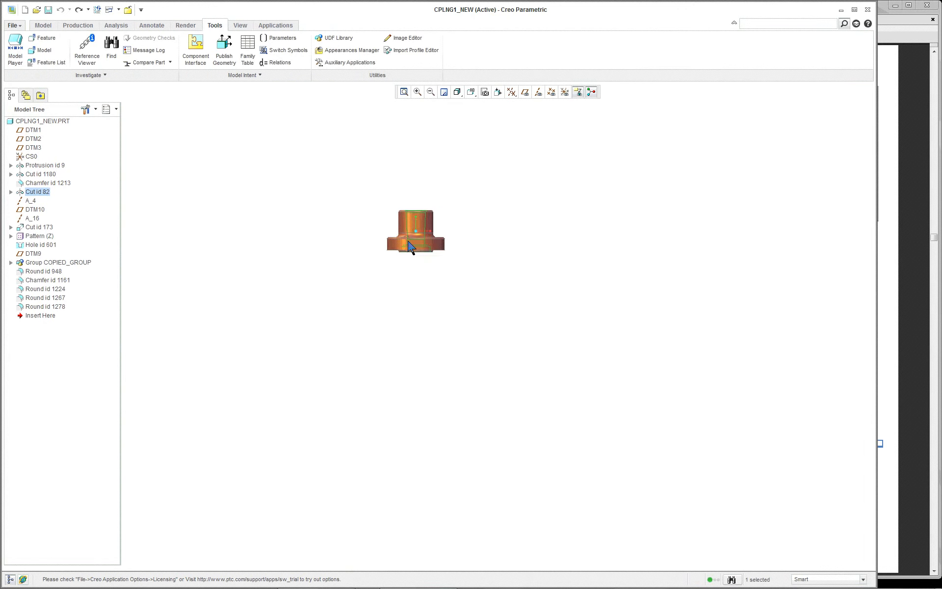
scroll(411, 248, up, 3)
middle_drag(395, 219, 412, 196)
scroll(413, 184, up, 2)
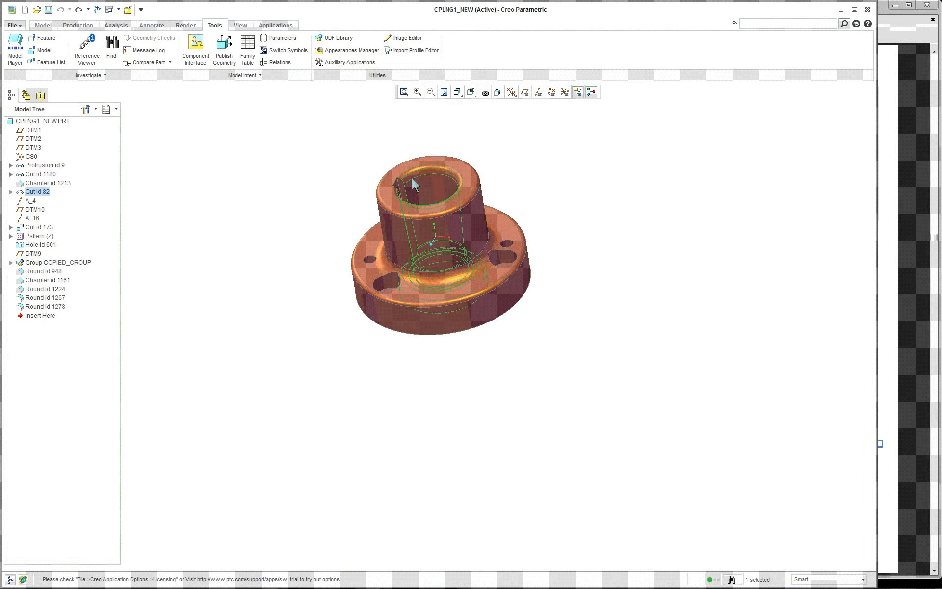
scroll(412, 178, up, 3)
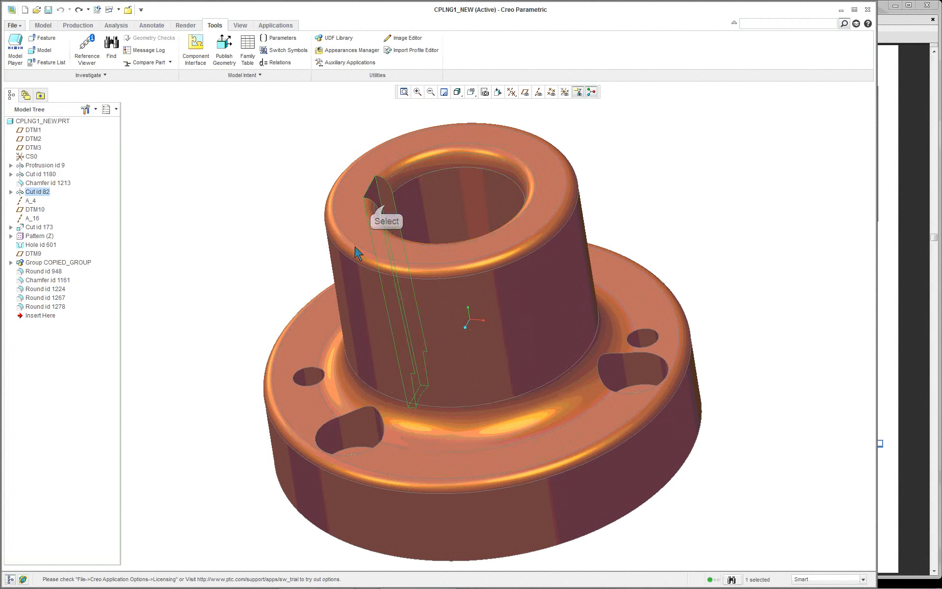
Step: Edit the definition of the extruded keyway cut in the coupling's bore and open its section sketch
middle_drag(357, 253, 243, 262)
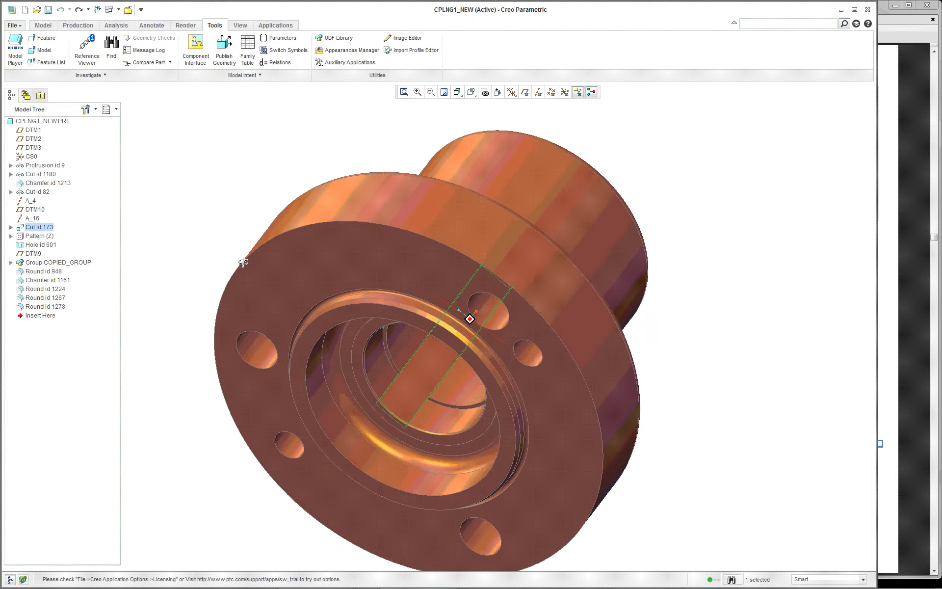
scroll(368, 403, up, 8)
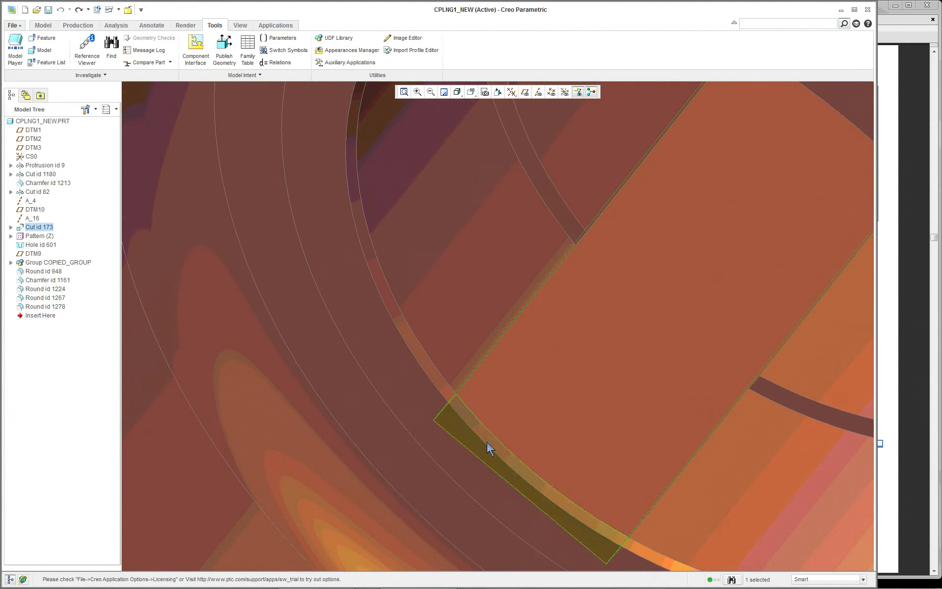
scroll(506, 447, down, 5)
middle_drag(523, 456, 494, 456)
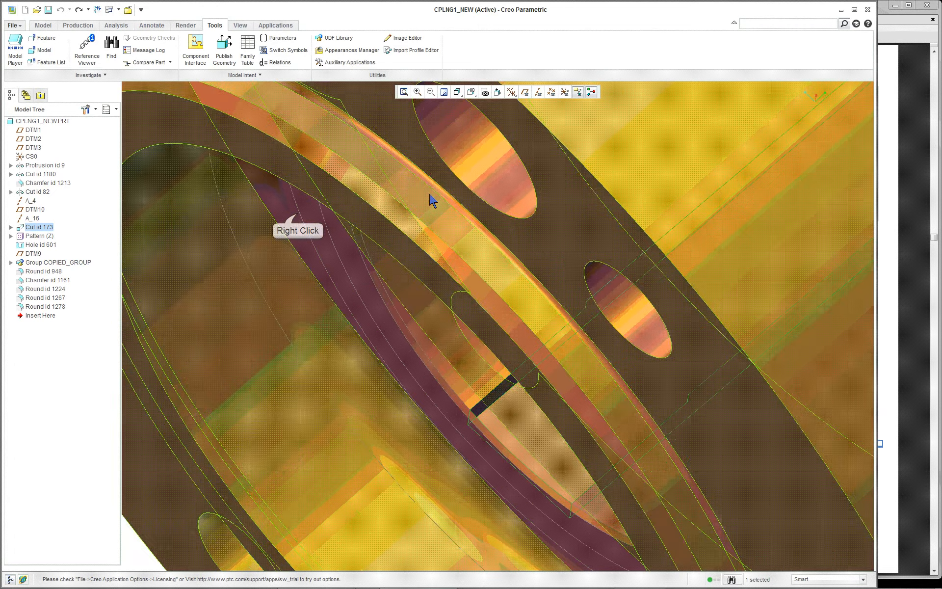
scroll(430, 198, down, 6)
right_click(294, 212)
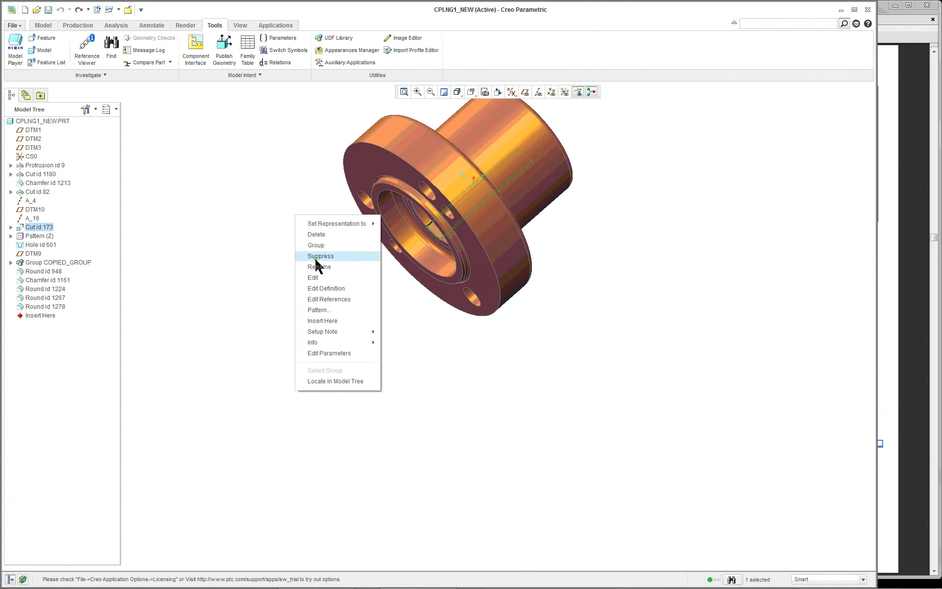
click(328, 291)
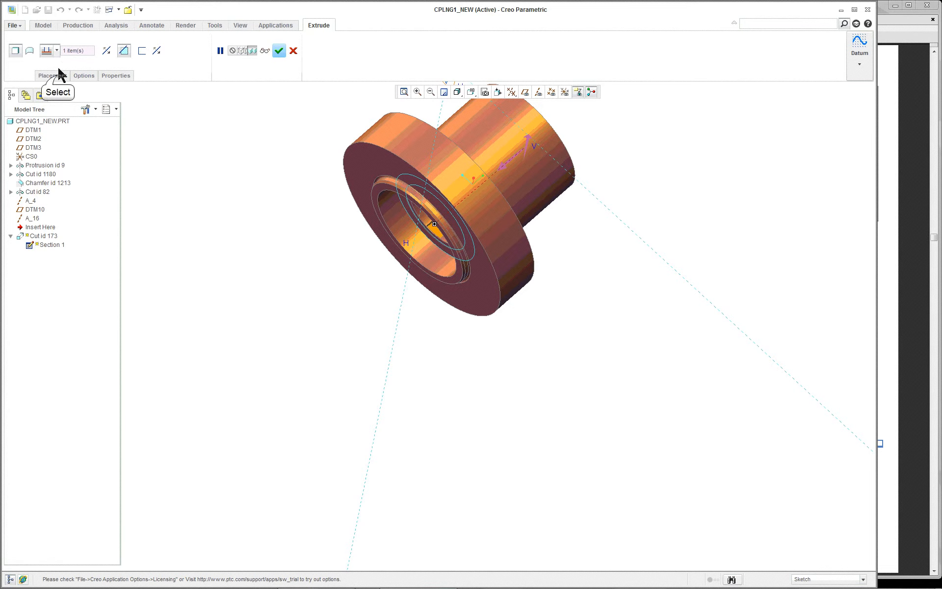
click(57, 75)
click(132, 108)
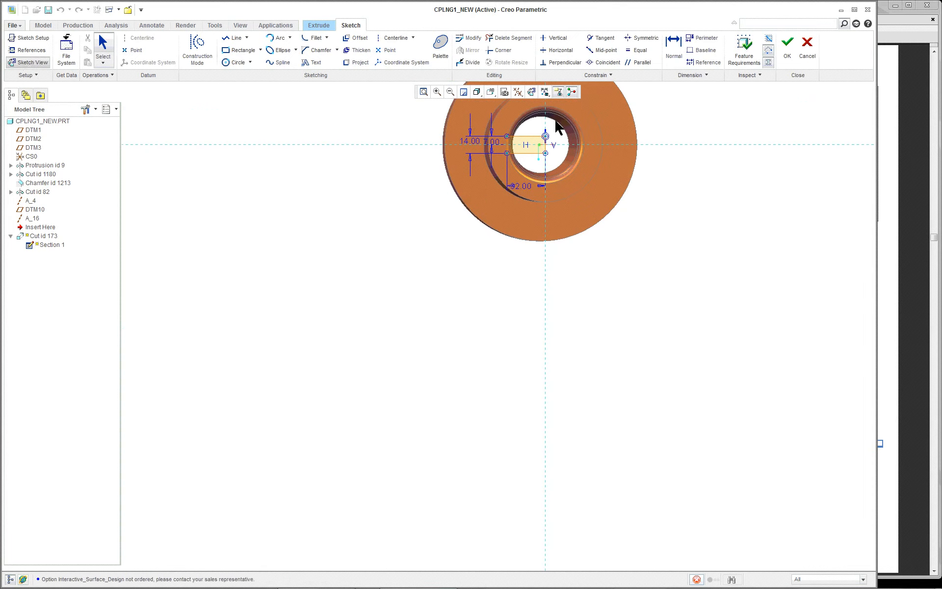
Step: Examine the keyway's rectangular section and its dimensions on the bore, restoring the view parallel to the sketch plane
scroll(626, 98, down, 5)
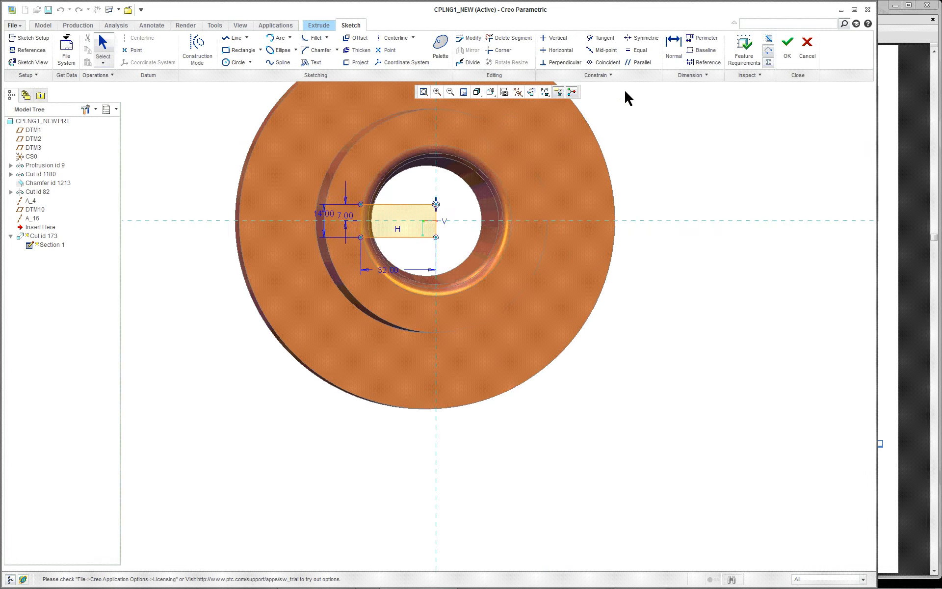
scroll(273, 108, down, 1)
scroll(282, 180, down, 1)
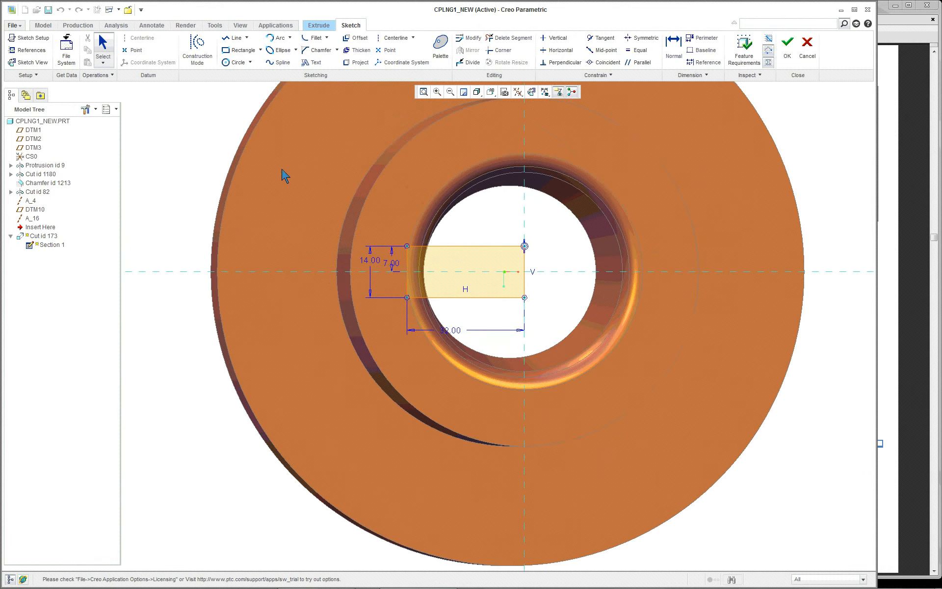
mouse_move(379, 240)
middle_down()
mouse_move(472, 211)
mouse_move(361, 239)
middle_up()
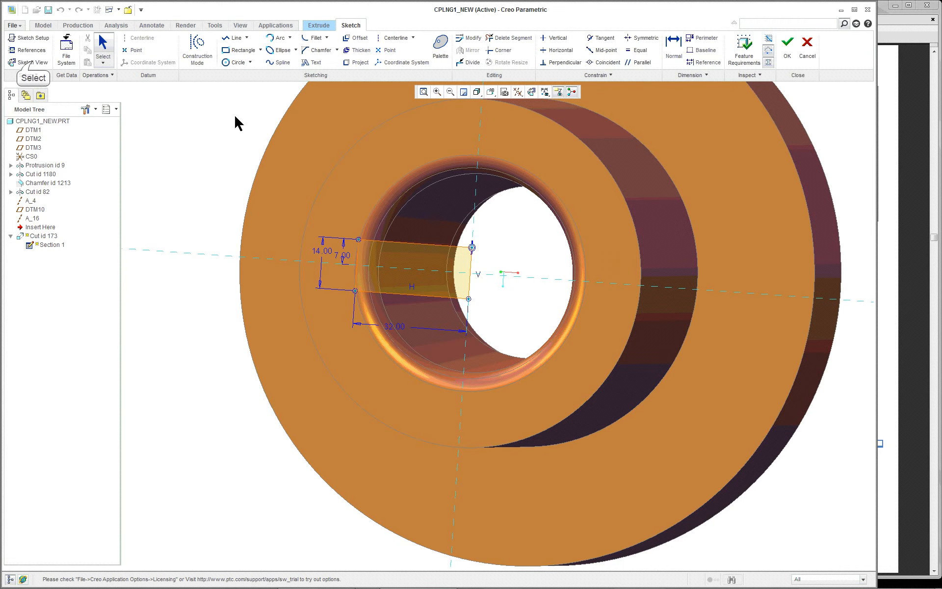
click(34, 61)
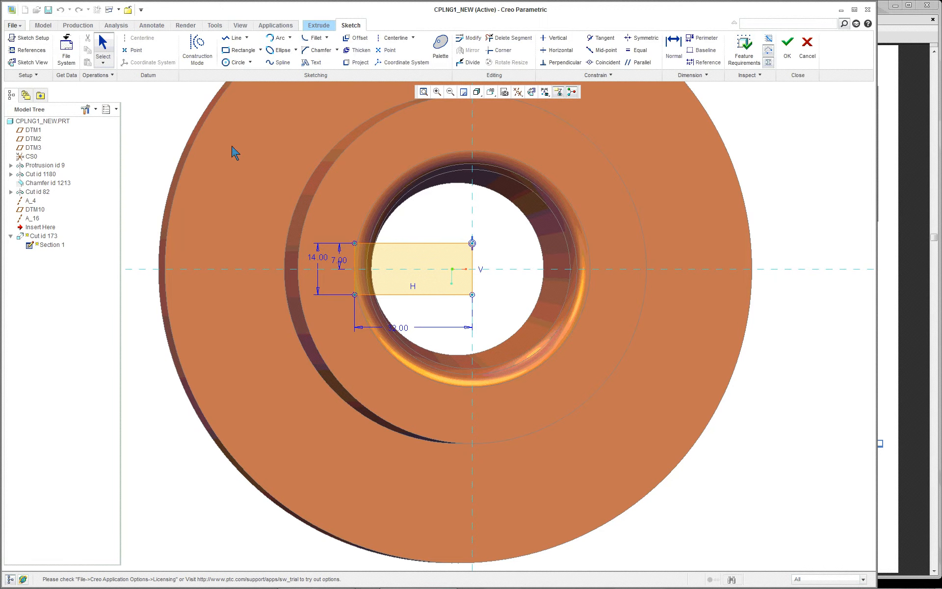
Step: Leave the keyway's section sketch and finish the cut's redefinition without changing its dimensions
click(785, 45)
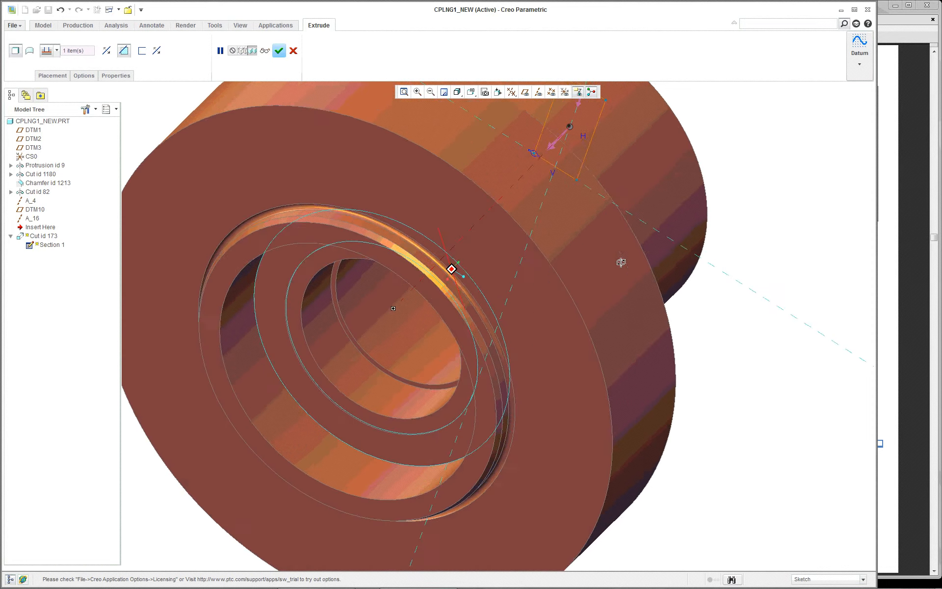
scroll(421, 266, up, 2)
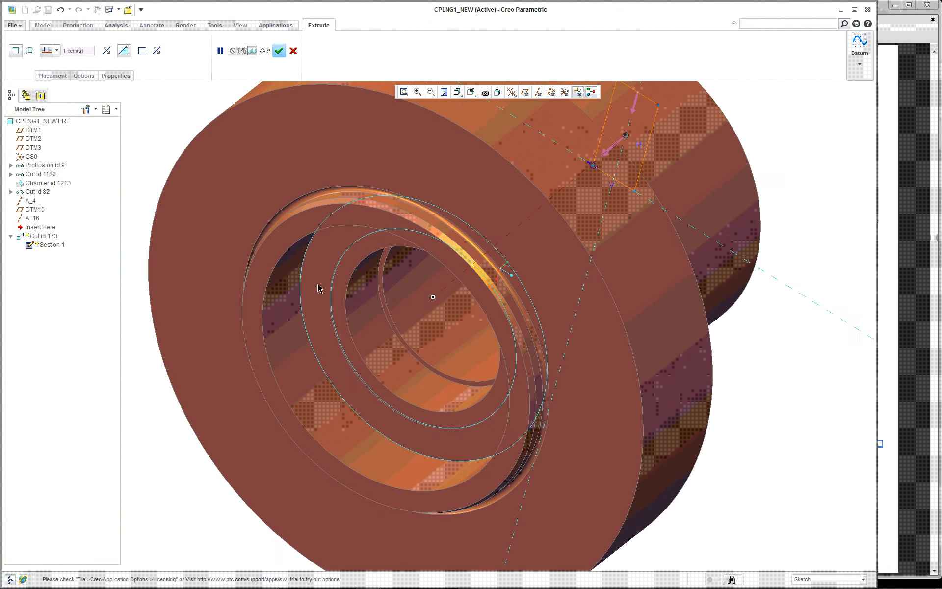
scroll(316, 273, up, 2)
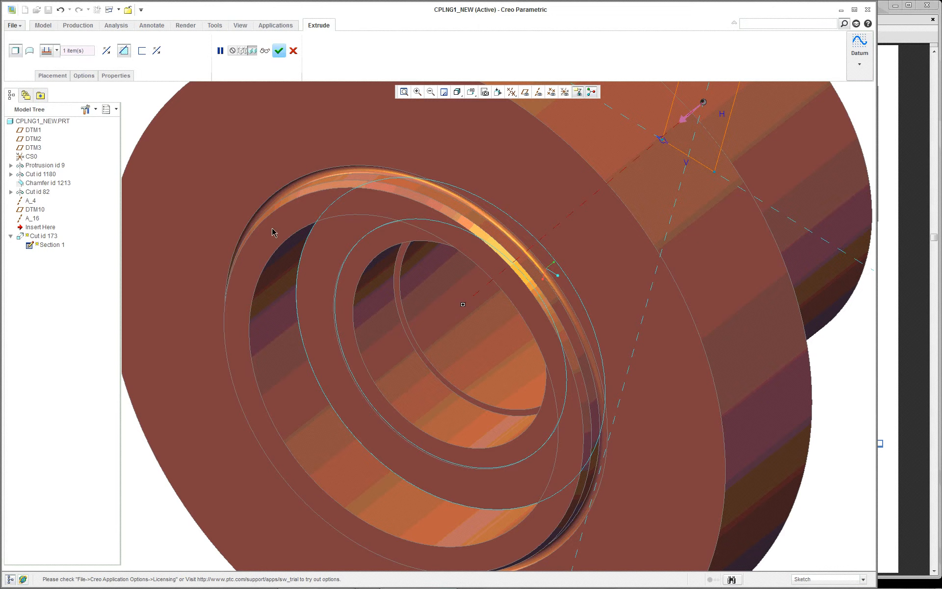
right_click(163, 118)
click(196, 132)
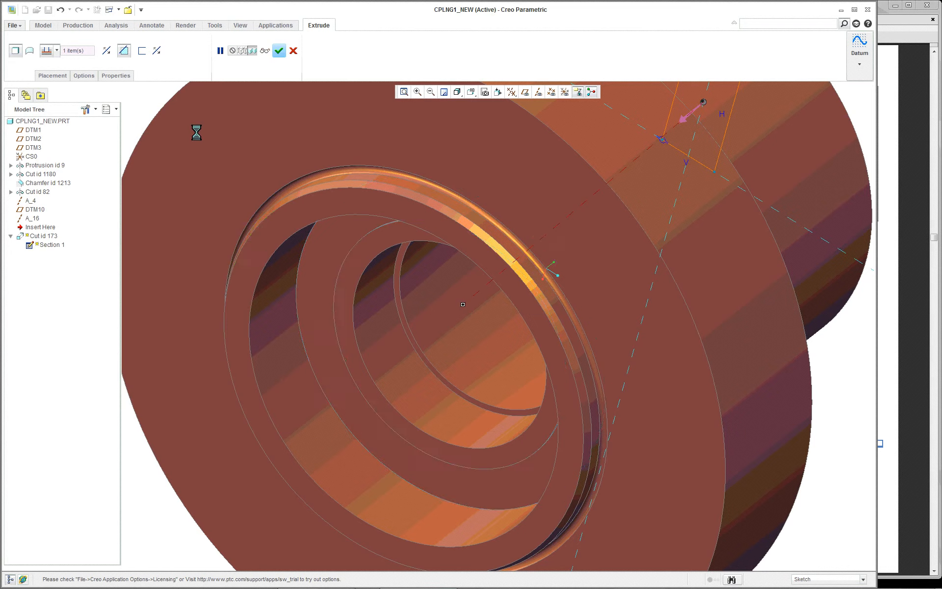
click(238, 316)
middle_click(212, 217)
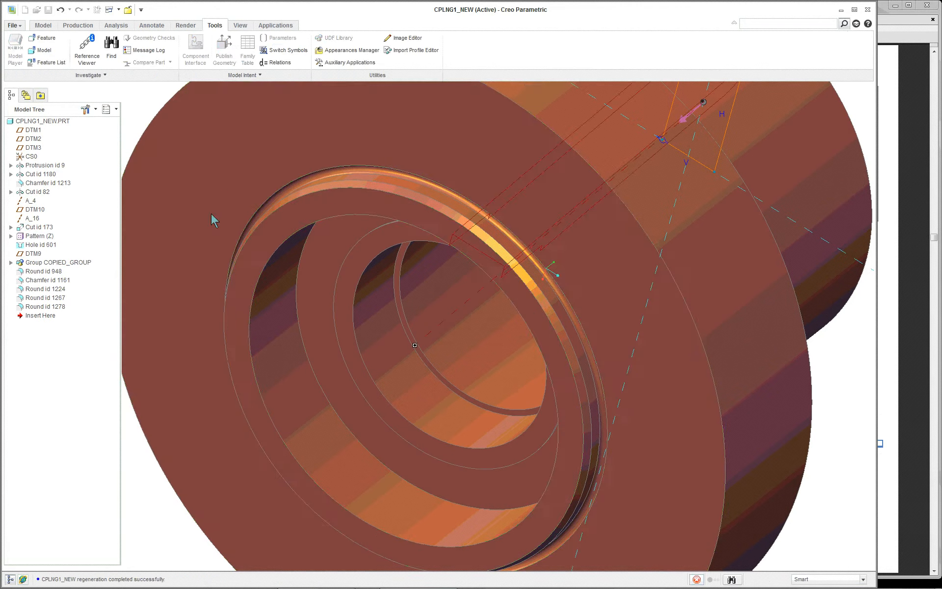
Step: Examine the keyway cut from the flange's underside and from the side, and restore the standard orientation
key(ctrl+d)
middle_drag(269, 234, 356, 184)
scroll(359, 181, down, 5)
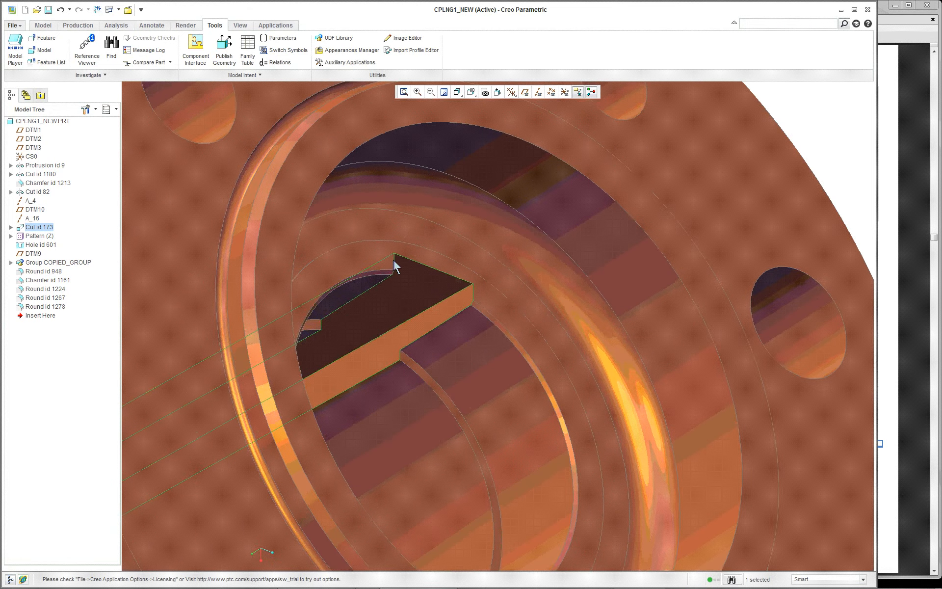
scroll(405, 293, up, 5)
middle_drag(403, 294, 214, 236)
scroll(219, 208, up, 2)
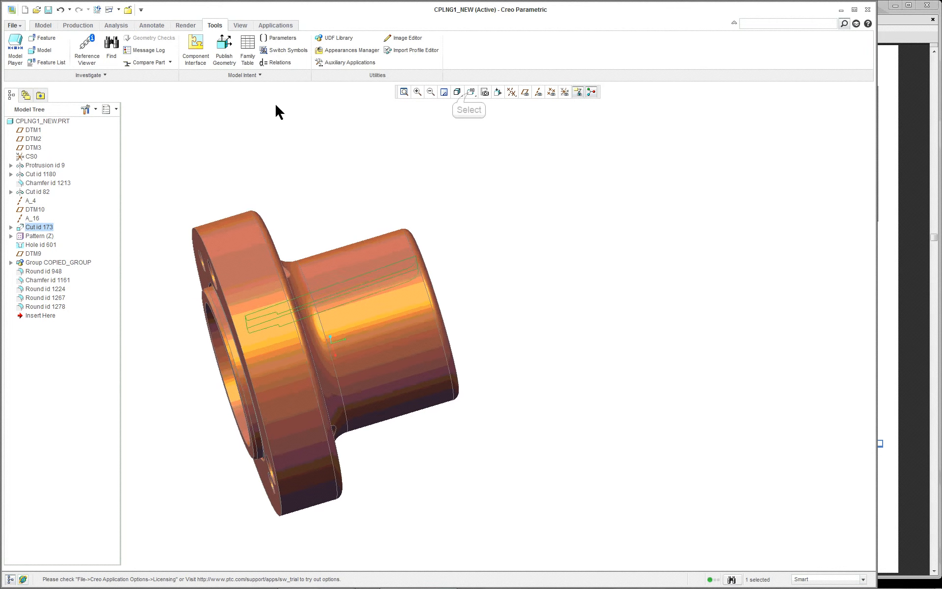
click(471, 96)
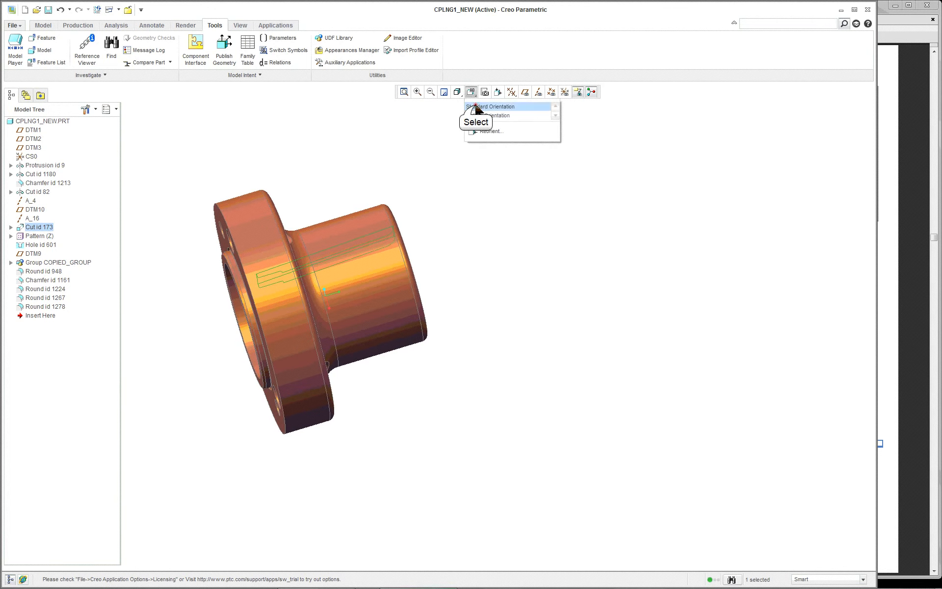
click(476, 106)
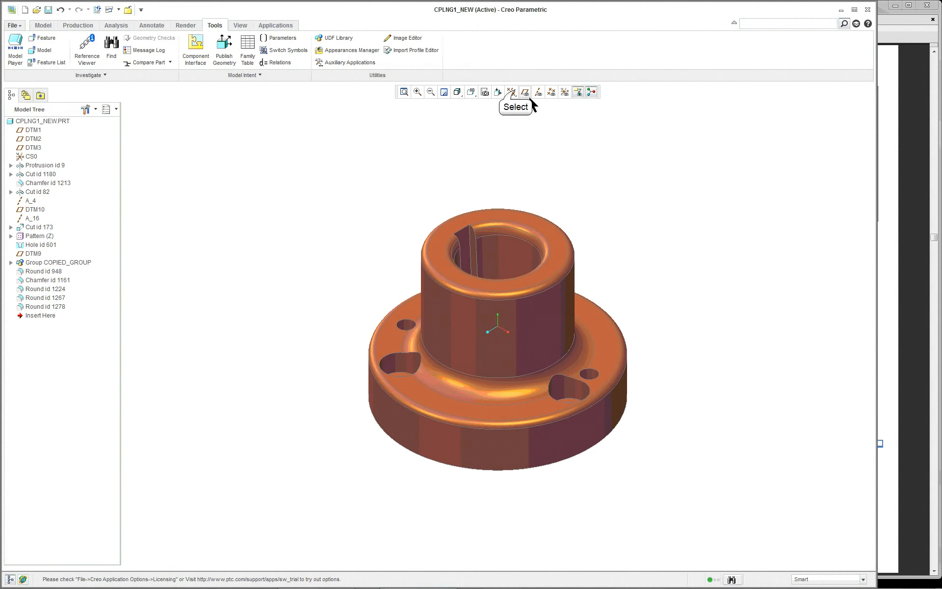
Step: Turn on the display of datum planes and datum axes for the coupling
click(511, 91)
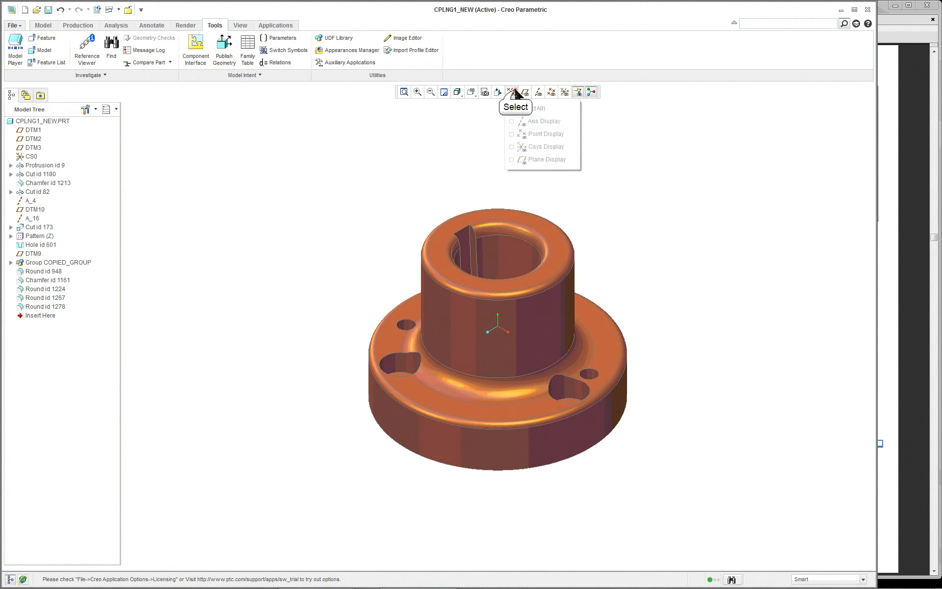
click(512, 159)
click(513, 121)
click(665, 166)
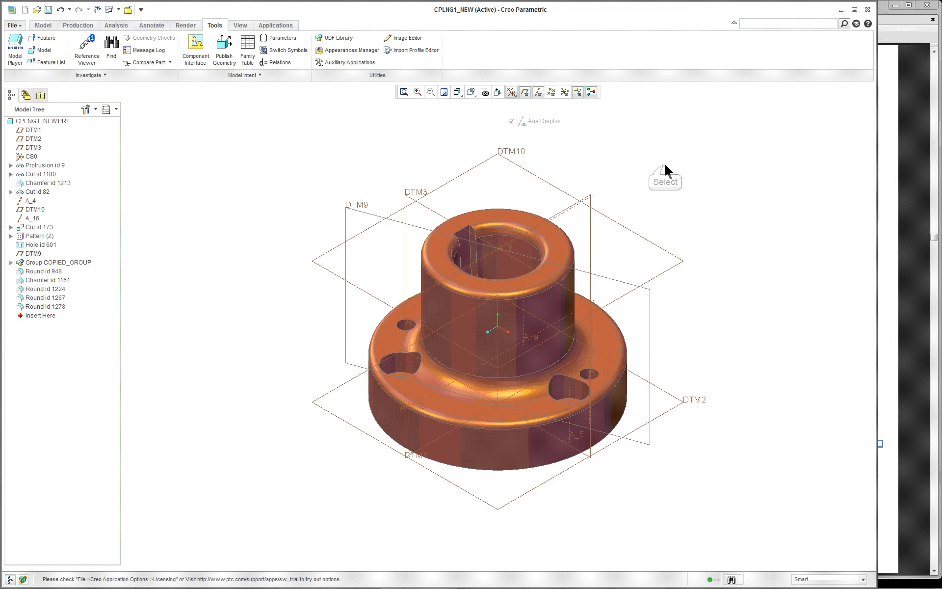
scroll(706, 257, up, 2)
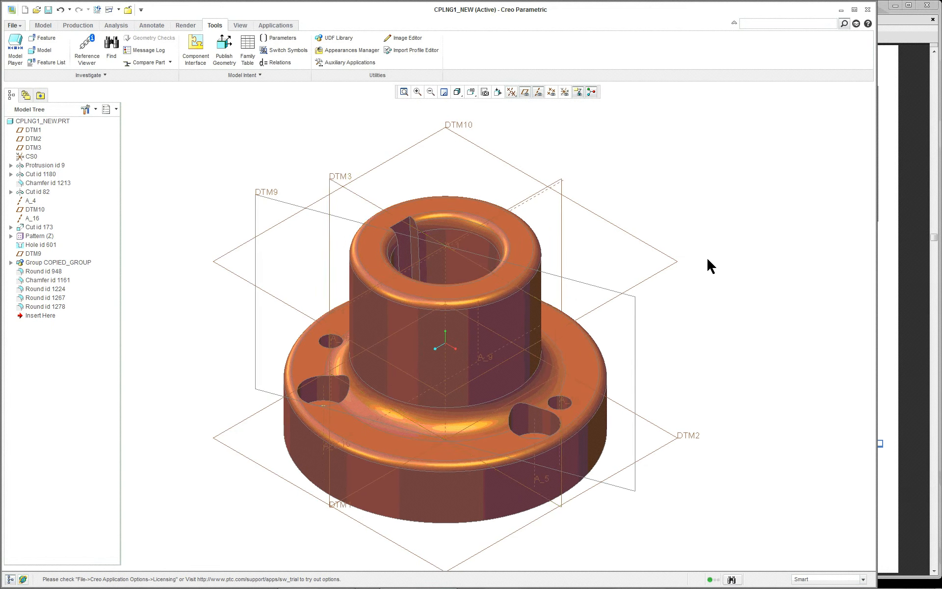
Step: Start an Extrude feature from plane DTM3, leave its empty sketch, and set the feature to remove material
click(374, 205)
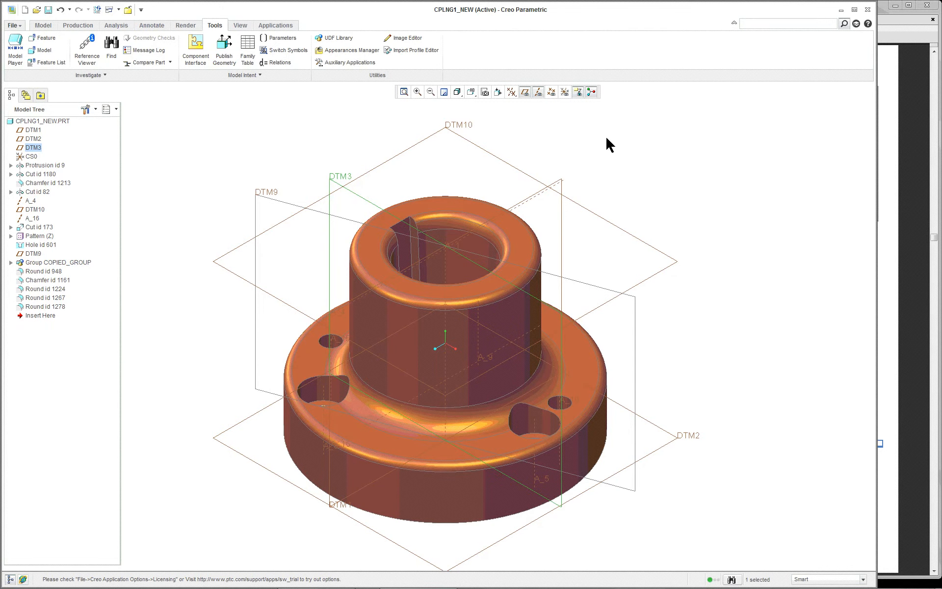
click(43, 25)
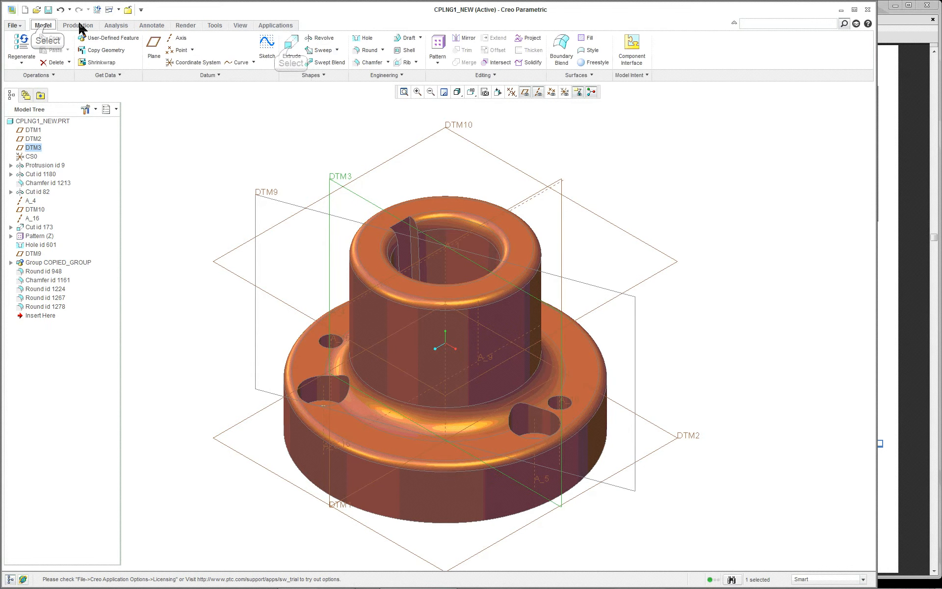
click(305, 51)
right_click(276, 101)
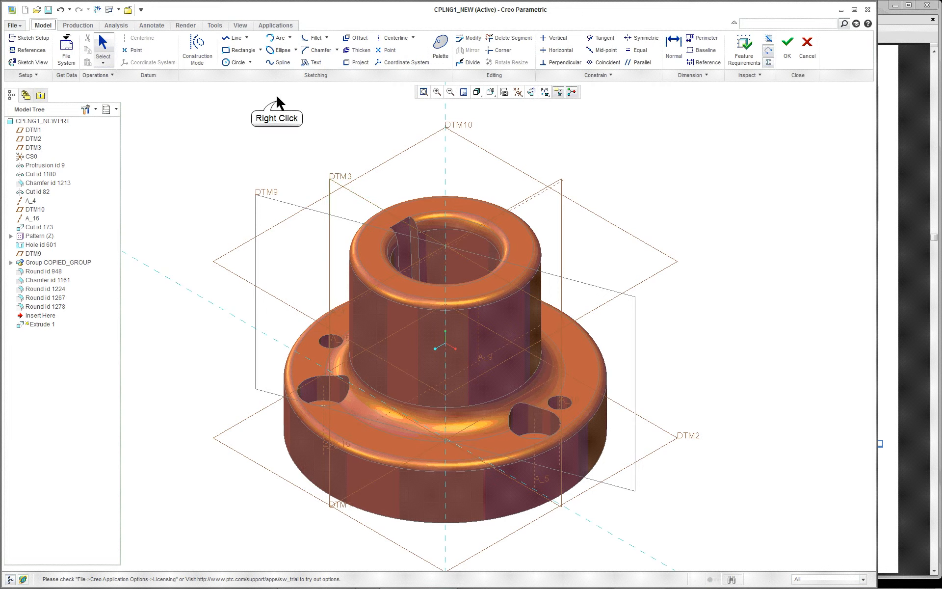
click(213, 119)
click(787, 43)
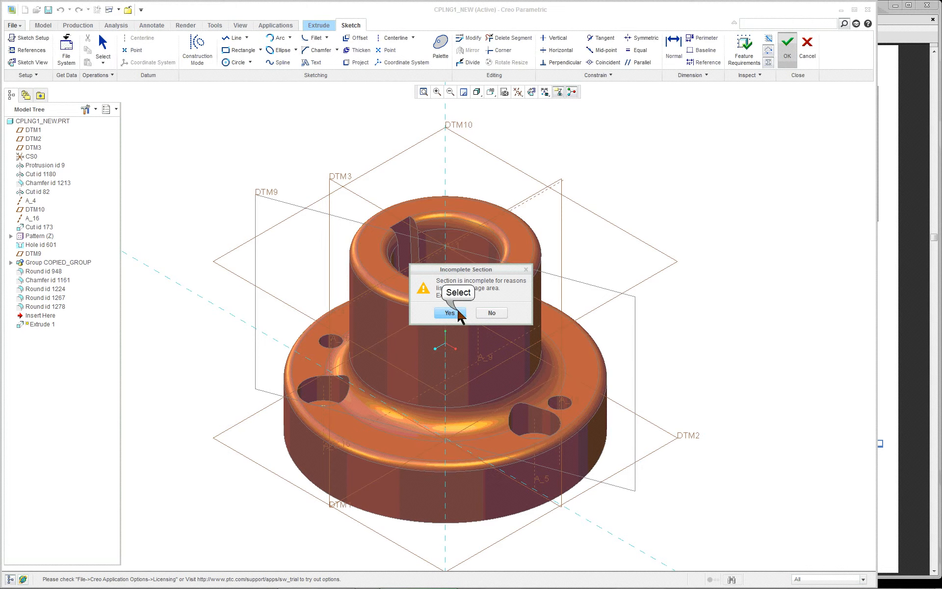
click(450, 314)
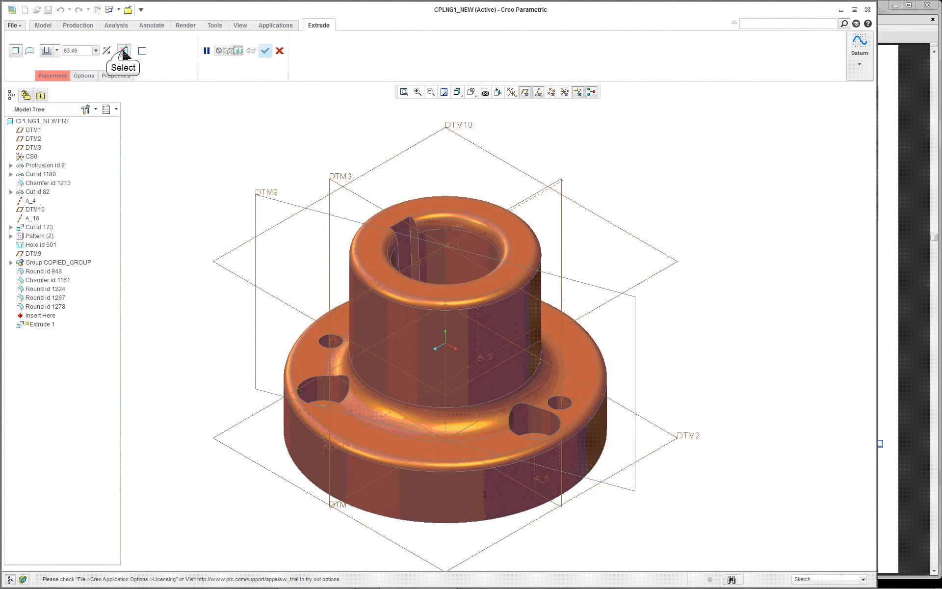
click(123, 51)
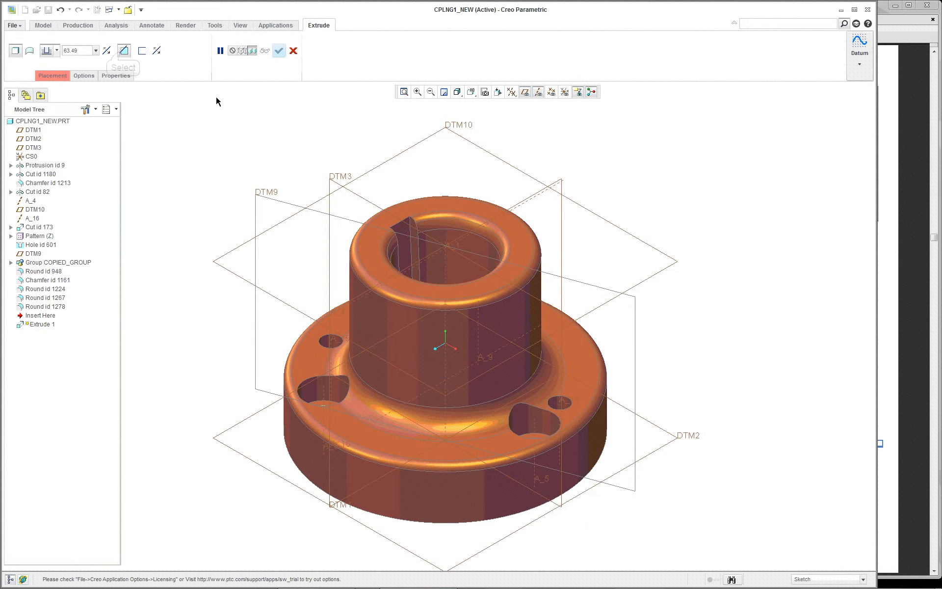
Step: Define the cut's internal sketch on DTM3 with DTM1 as the Right reference, and face the sketch plane
right_click(253, 123)
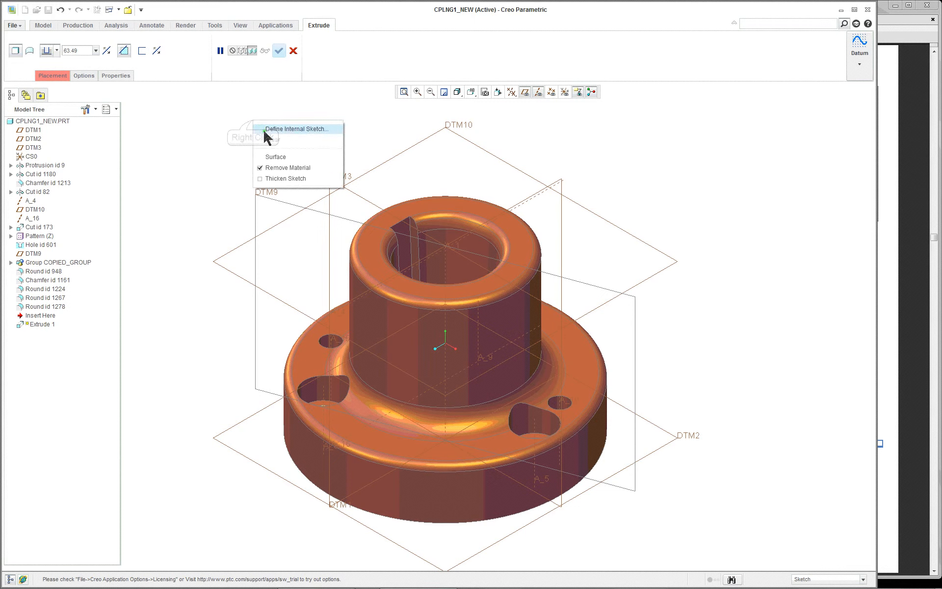
click(274, 129)
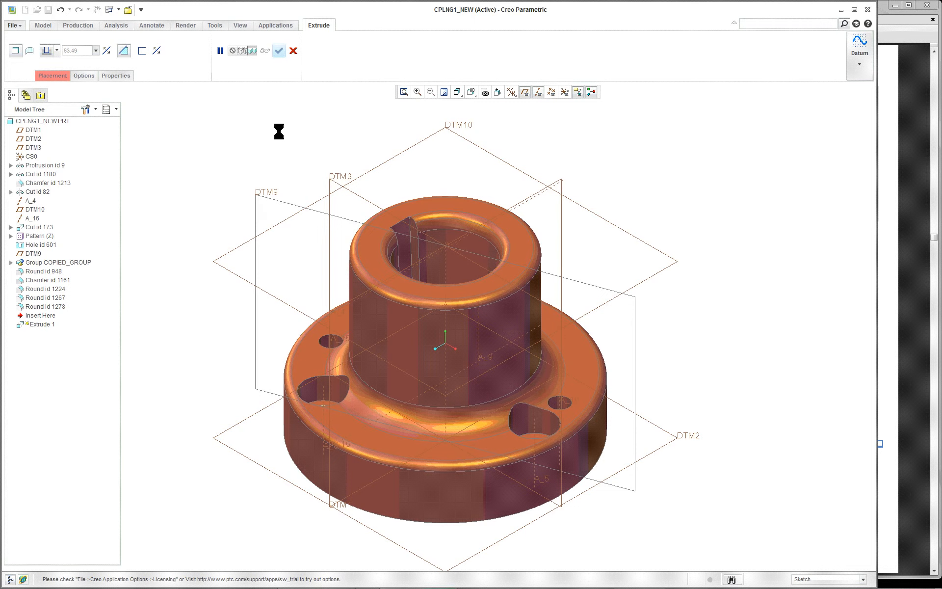
click(351, 192)
click(896, 201)
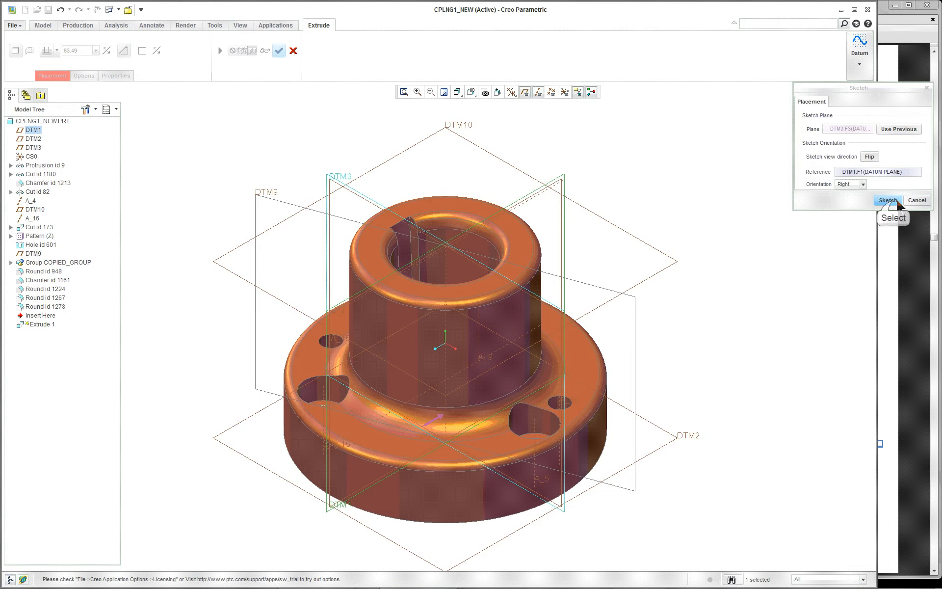
click(38, 63)
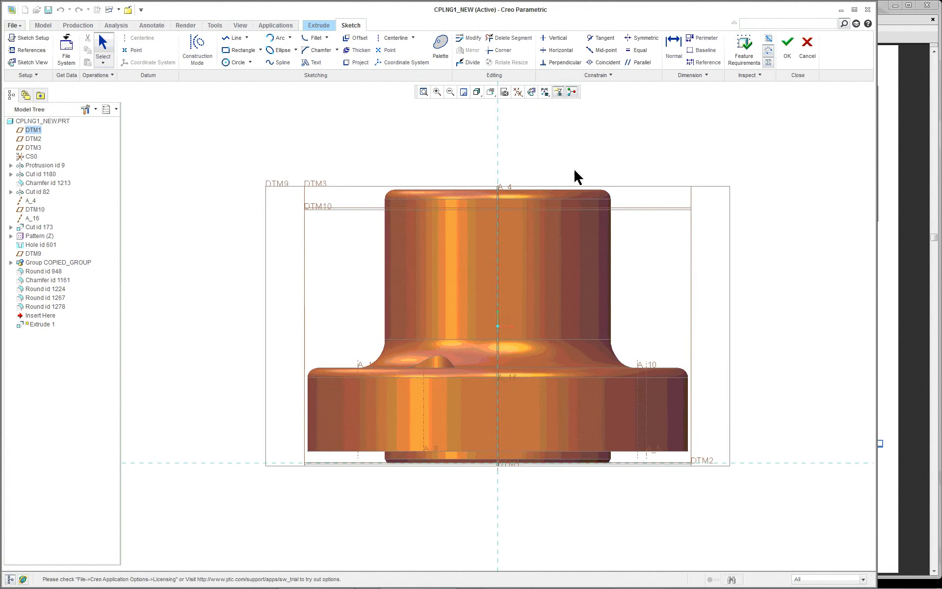
Step: Show the part in Hidden Line style and add the tapered bore's edge and the hub's top face as sketch references
click(477, 92)
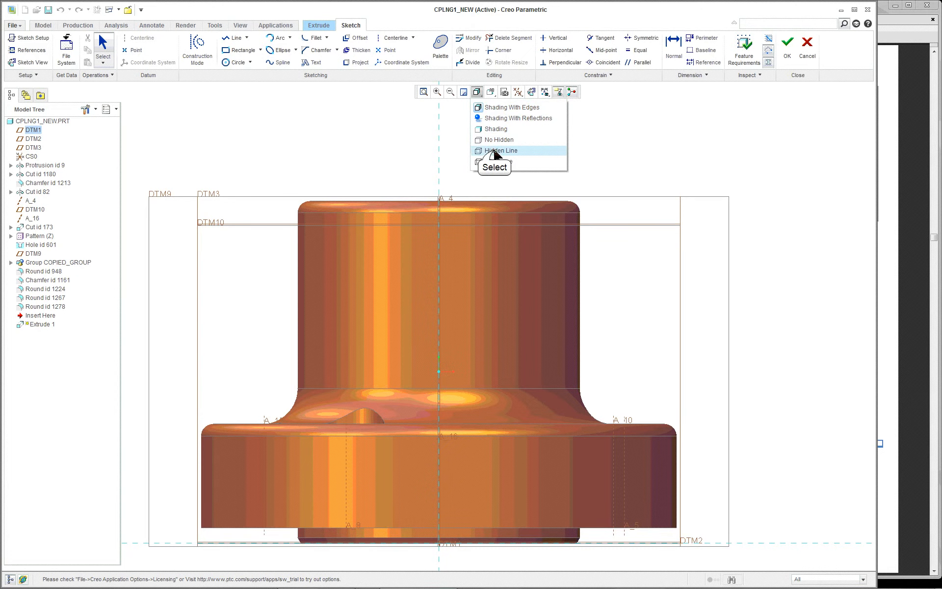
click(501, 151)
right_click(658, 149)
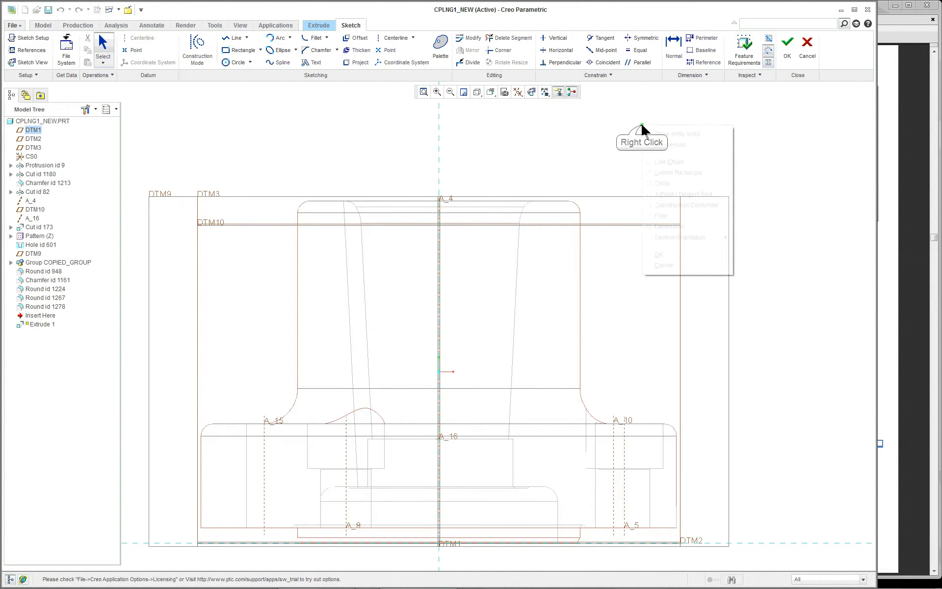
click(657, 145)
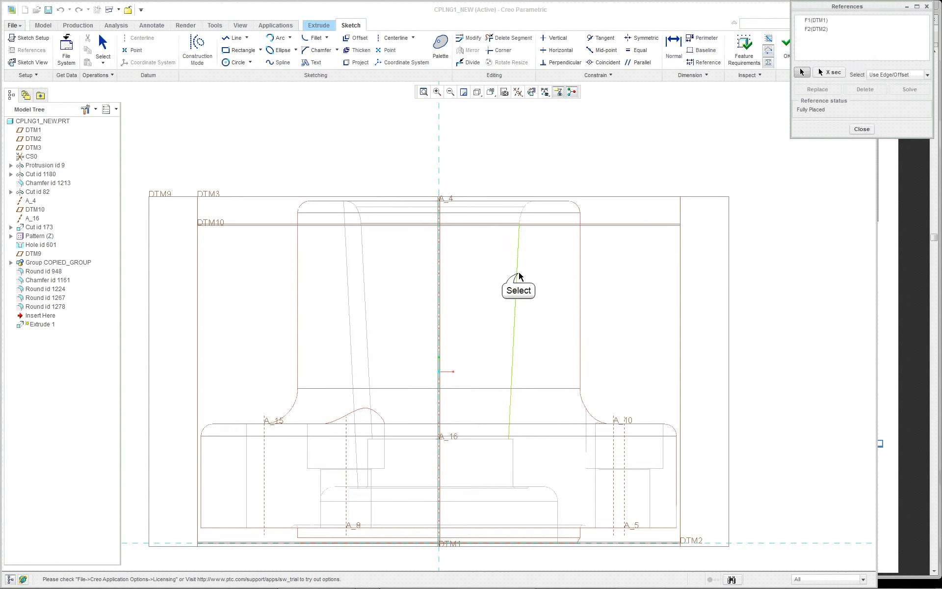
click(517, 272)
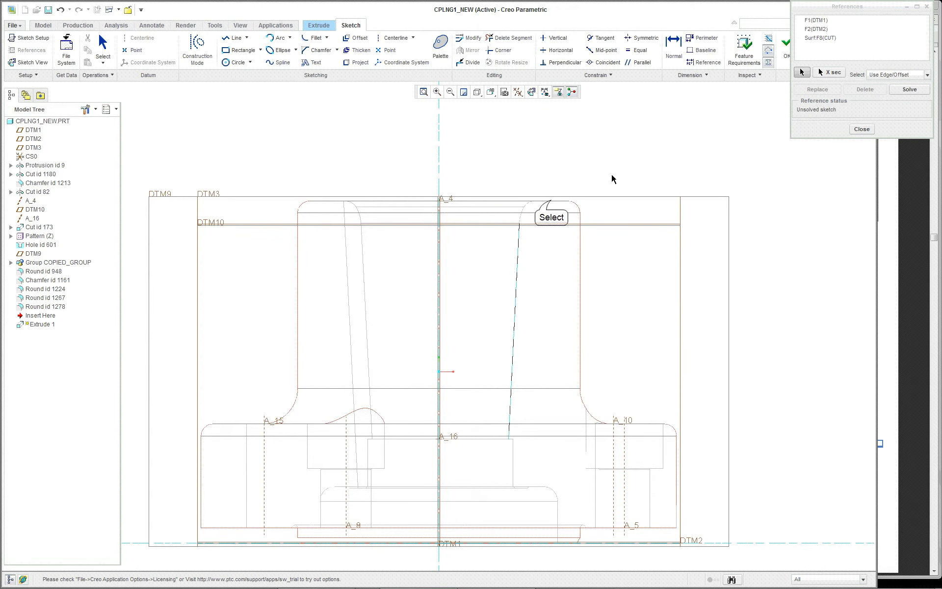
click(552, 203)
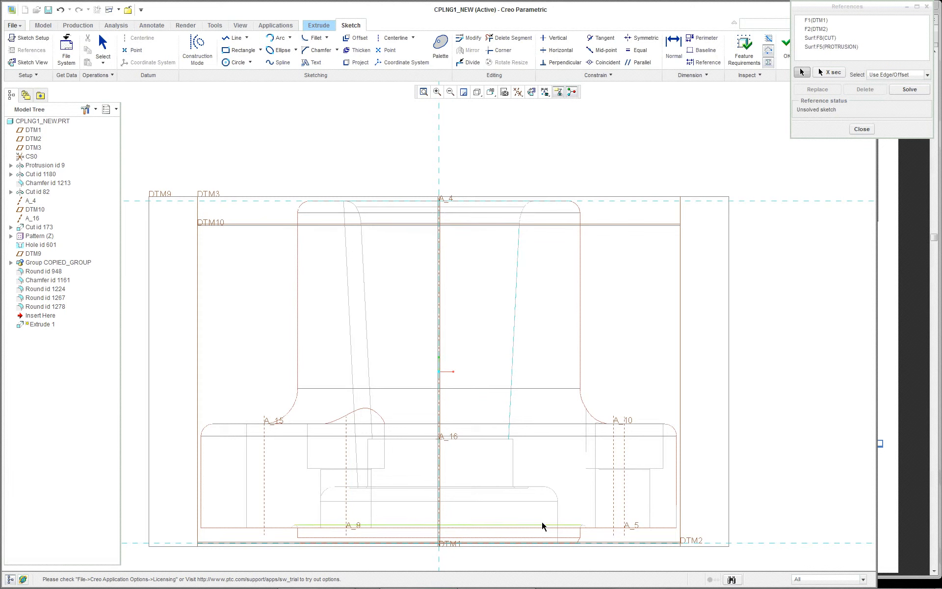
right_click(544, 555)
Step: Sketch a line parallel to the tapered bore's edge from the hub's top face to DTM2, offset about 7.28 outward
right_click(630, 145)
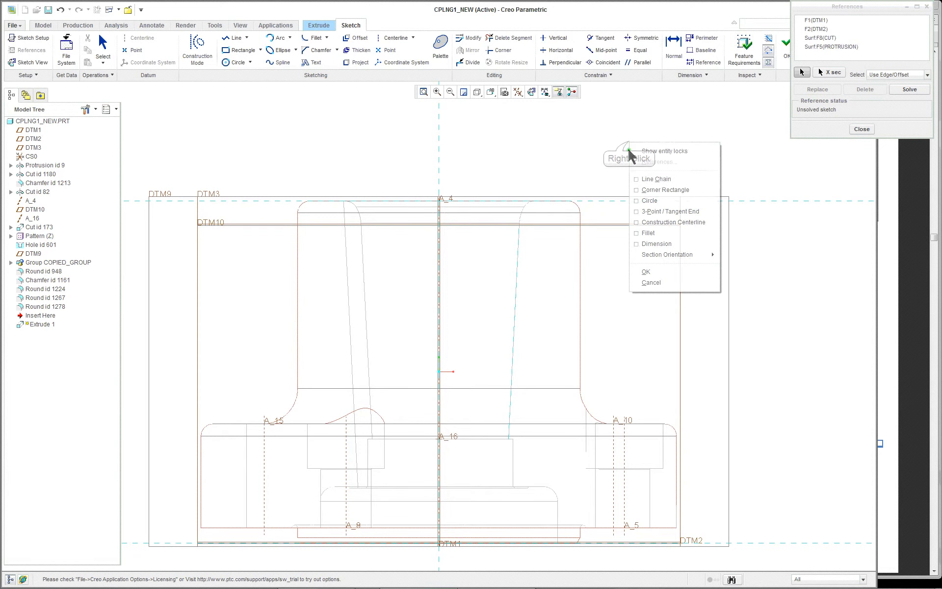
click(651, 181)
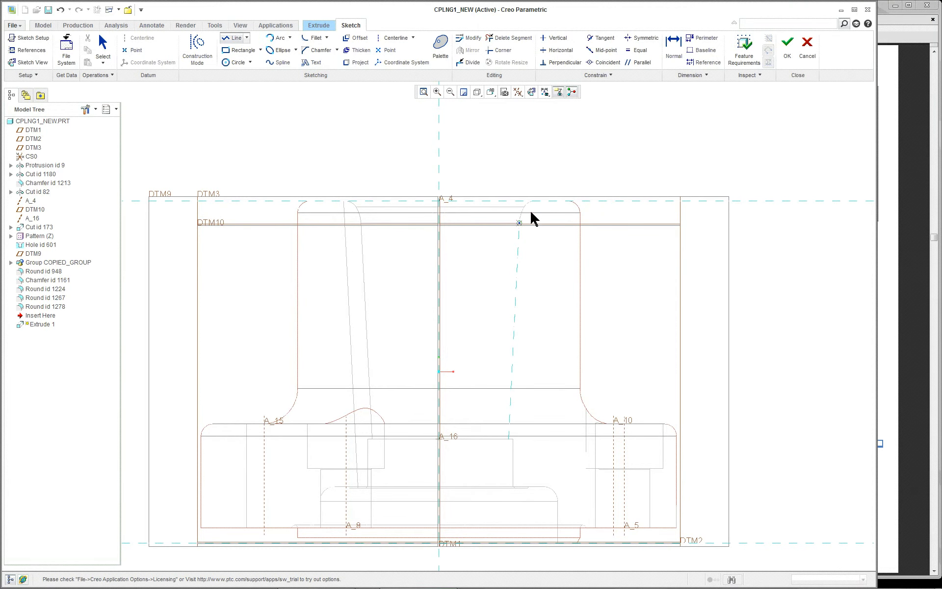
click(542, 202)
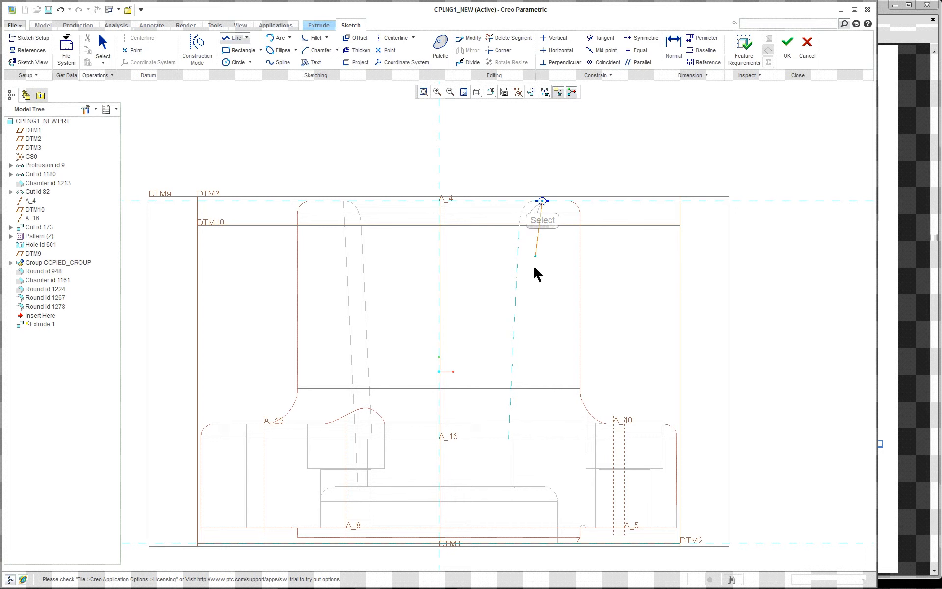
click(526, 543)
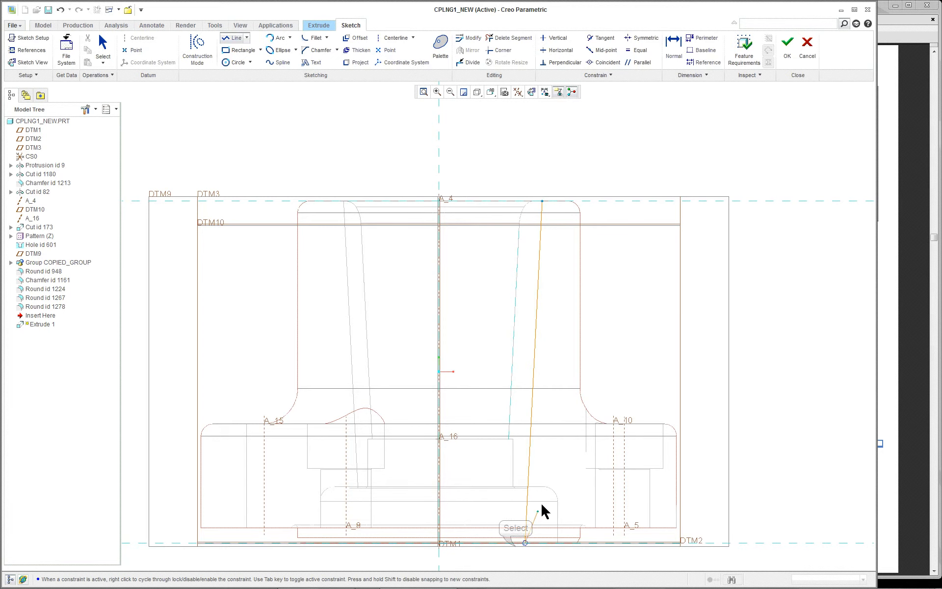
middle_click(608, 389)
middle_click(633, 362)
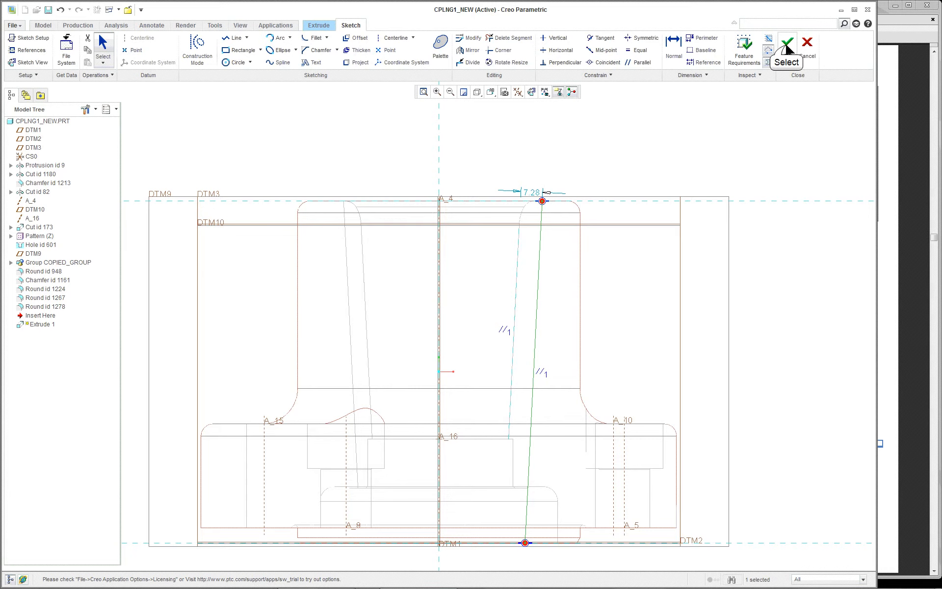
Step: Finish the cut's sketch and return the part to a shaded, angled view
click(785, 45)
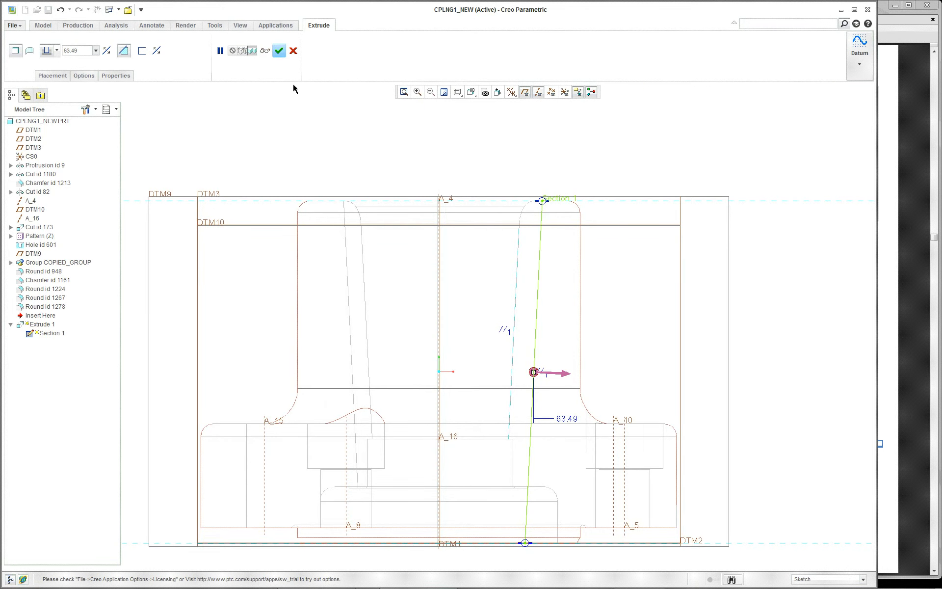
click(463, 96)
click(472, 107)
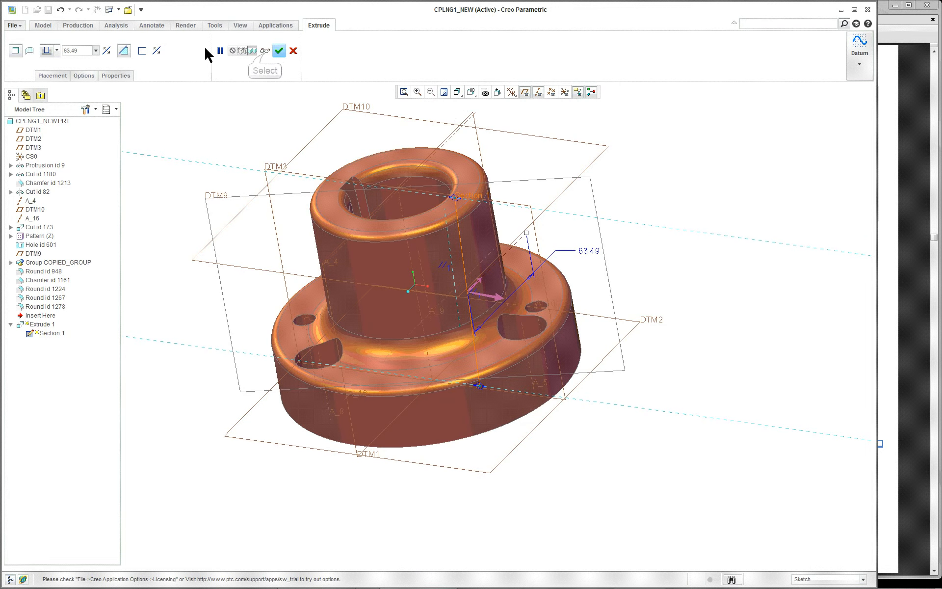
Step: Preview the cut, resume its definition, and flip the material removal side toward the bore
click(265, 51)
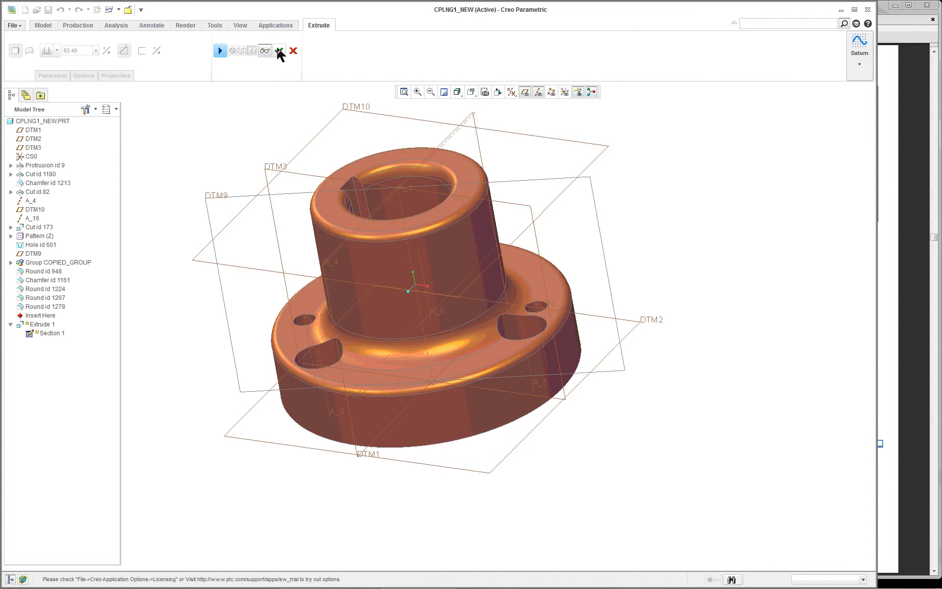
click(220, 51)
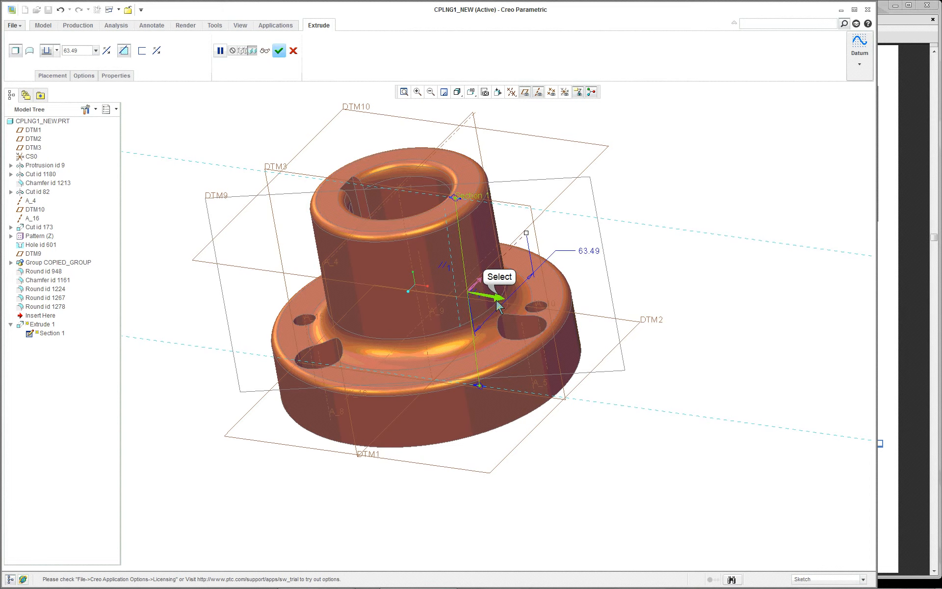
middle_drag(529, 287, 496, 316)
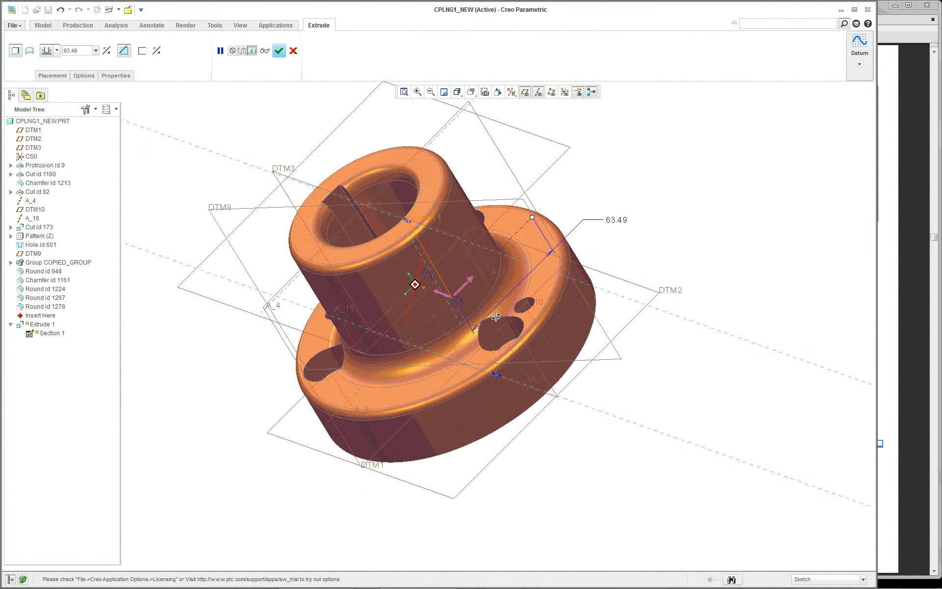
scroll(495, 316, up, 3)
scroll(458, 249, up, 1)
scroll(457, 248, down, 4)
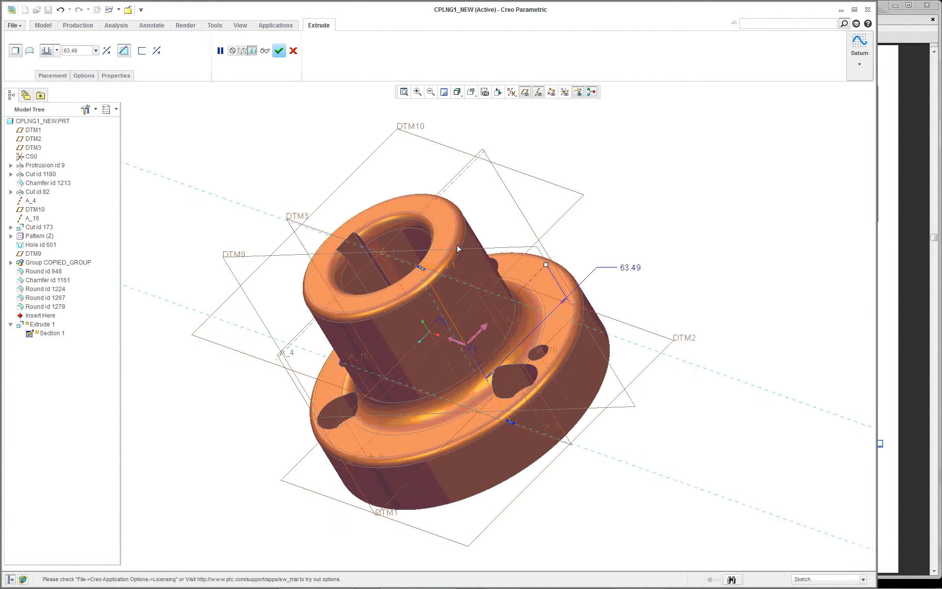
scroll(457, 249, down, 2)
Step: Make the cut's depth symmetric about the sketch plane and reduce it to 9.40
right_click(596, 280)
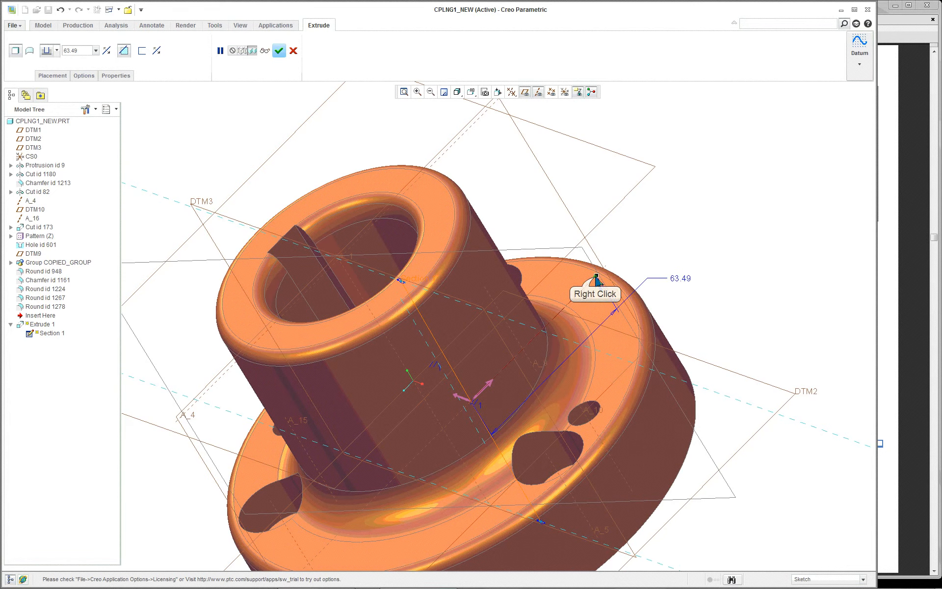
click(604, 308)
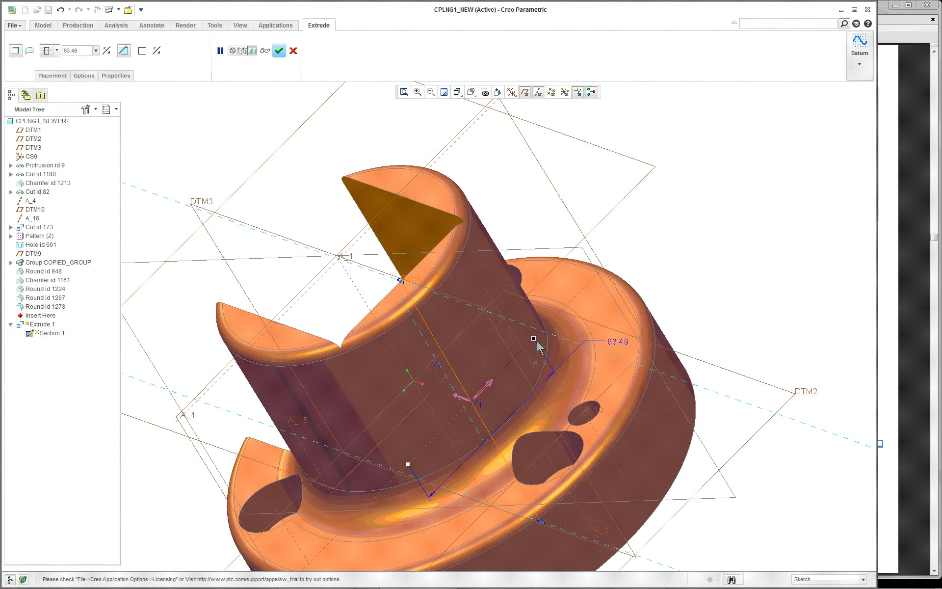
middle_drag(445, 331, 445, 301)
scroll(444, 301, up, 2)
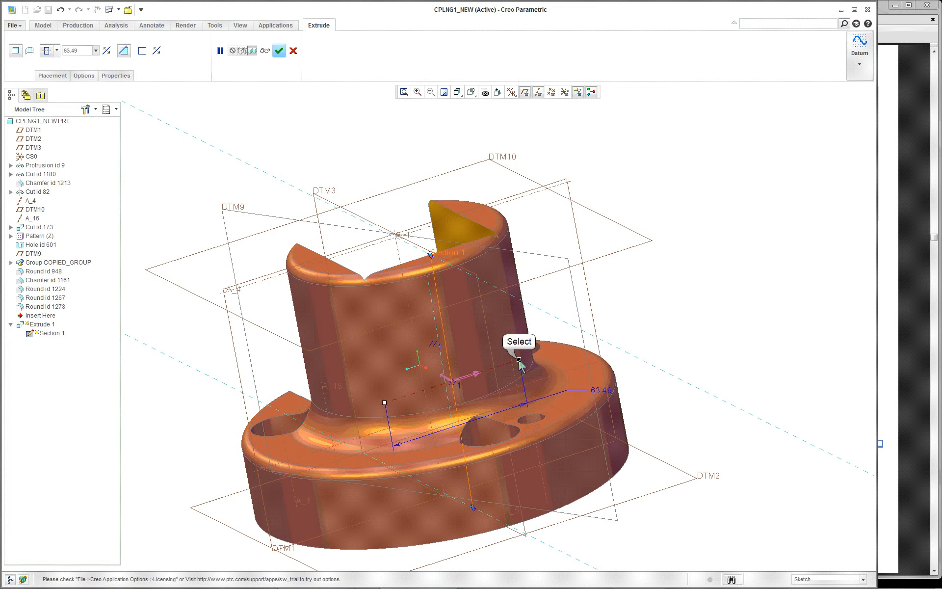
drag(519, 360, 465, 386)
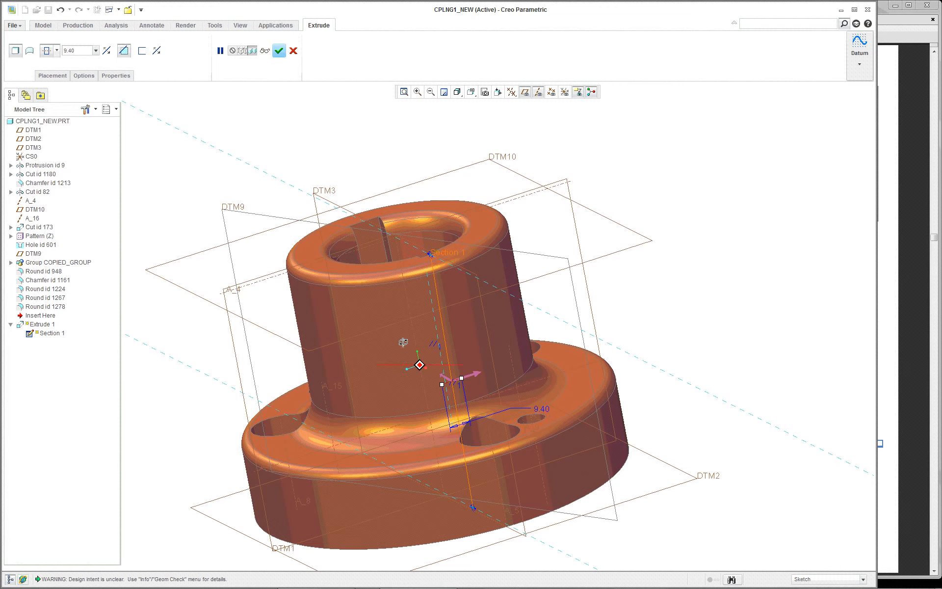
Step: Widen the symmetric cut to a depth of 22.50 and complete the Extrude feature
mouse_move(403, 342)
middle_down()
mouse_move(452, 392)
mouse_move(423, 361)
mouse_move(483, 363)
middle_up()
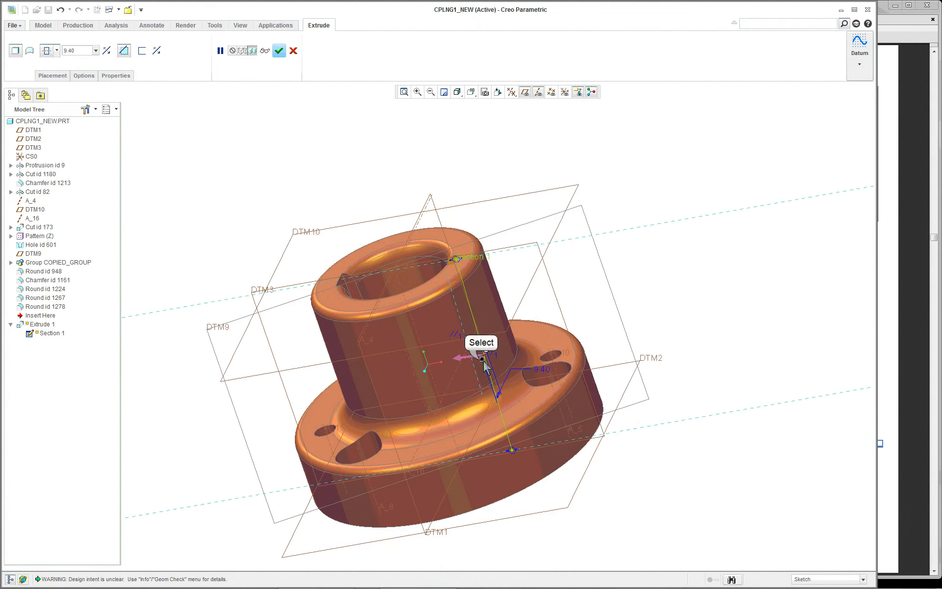
drag(483, 362, 478, 369)
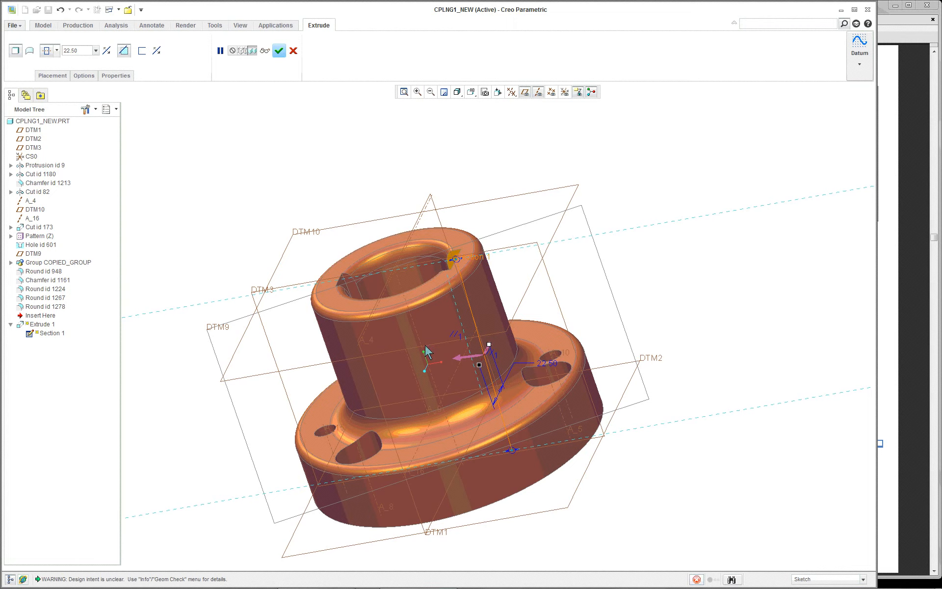
middle_drag(440, 324, 480, 370)
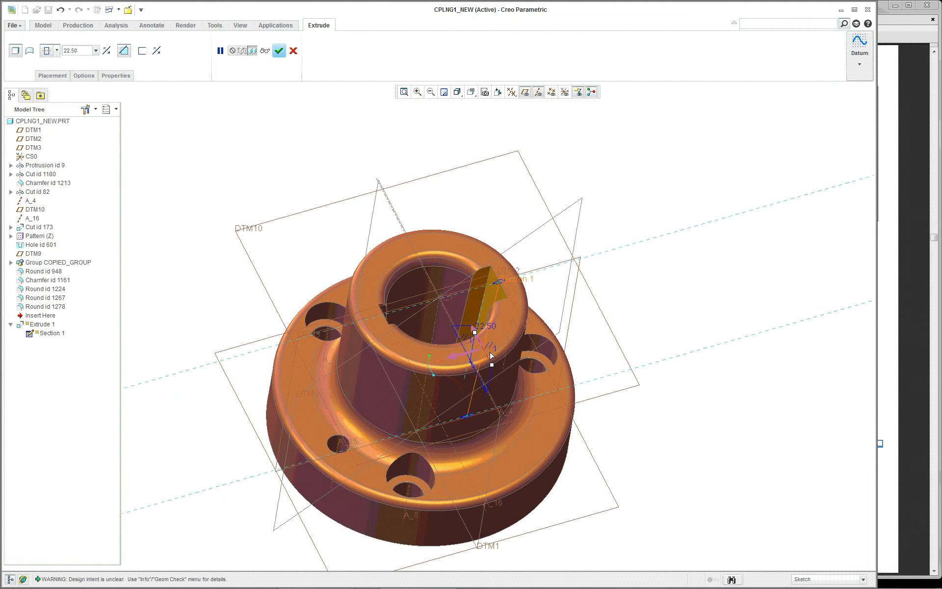
scroll(491, 355, down, 2)
middle_drag(521, 211, 547, 189)
middle_click(546, 183)
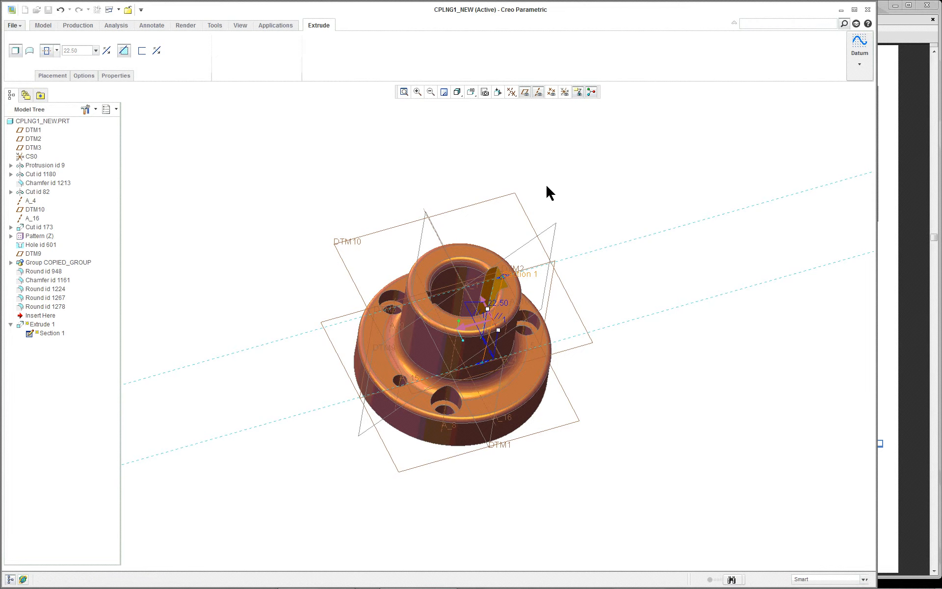
Step: Examine the extruded keyway cut from the hub end and from the flange's underside
scroll(528, 422, up, 2)
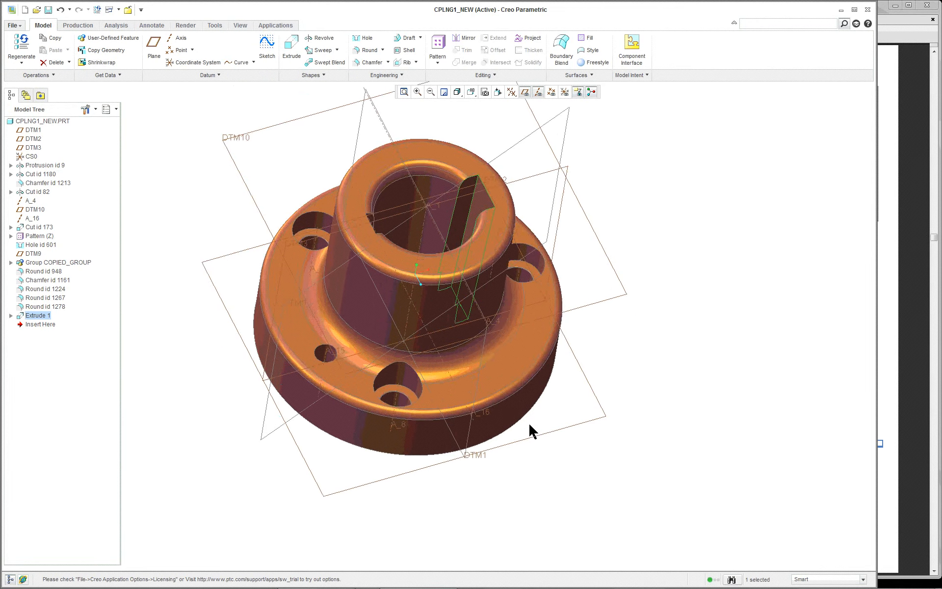
scroll(529, 422, down, 4)
scroll(528, 422, up, 3)
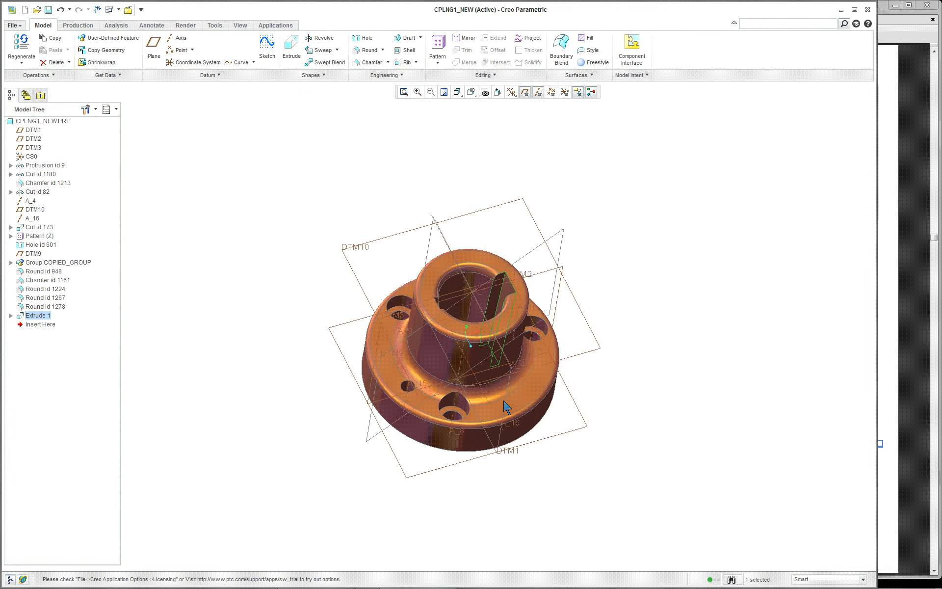
mouse_move(505, 406)
middle_down()
mouse_move(412, 240)
mouse_move(549, 342)
mouse_move(442, 289)
mouse_move(421, 326)
mouse_move(435, 316)
middle_up()
scroll(440, 287, up, 5)
scroll(435, 315, down, 5)
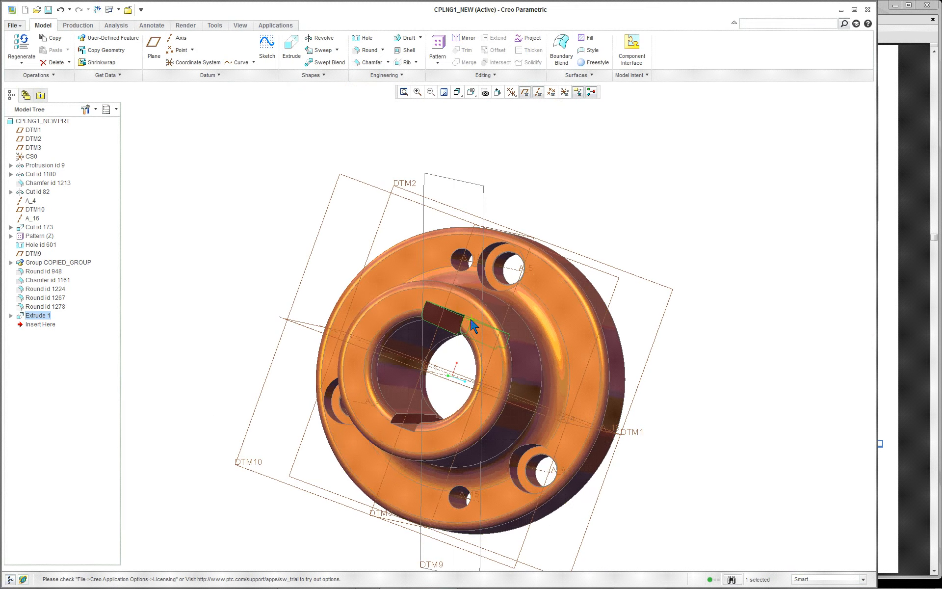
middle_drag(530, 356, 440, 288)
scroll(440, 291, down, 4)
scroll(379, 298, up, 3)
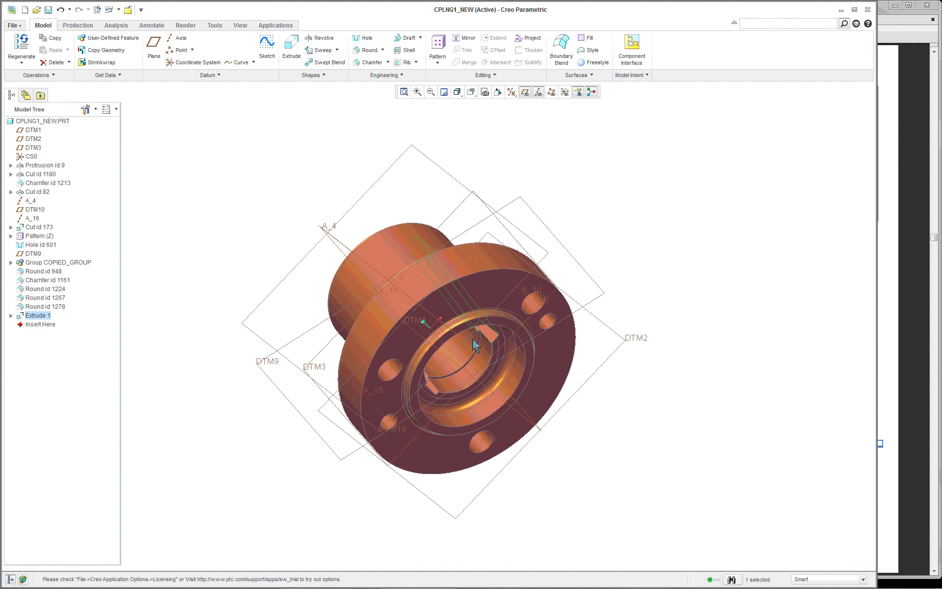
Step: Undo the extruded keyway cut and restore the standard orientation
click(60, 10)
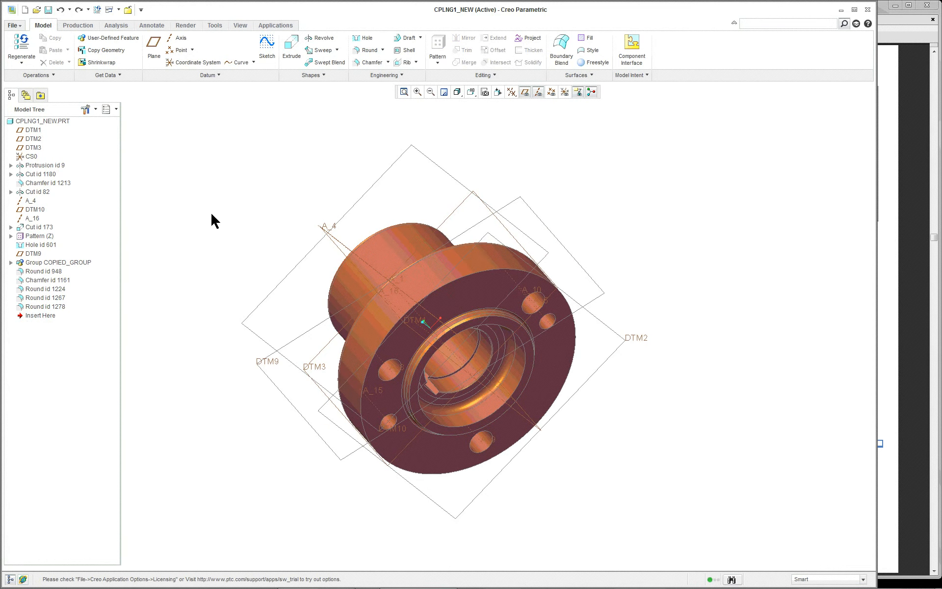
mouse_move(210, 212)
middle_down()
mouse_move(310, 200)
mouse_move(363, 177)
middle_up()
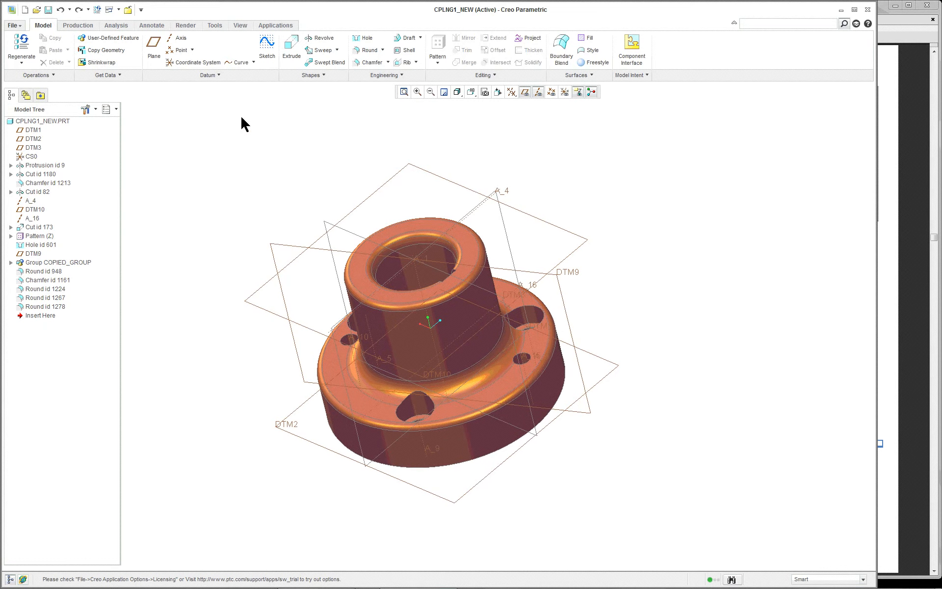
click(479, 94)
click(498, 106)
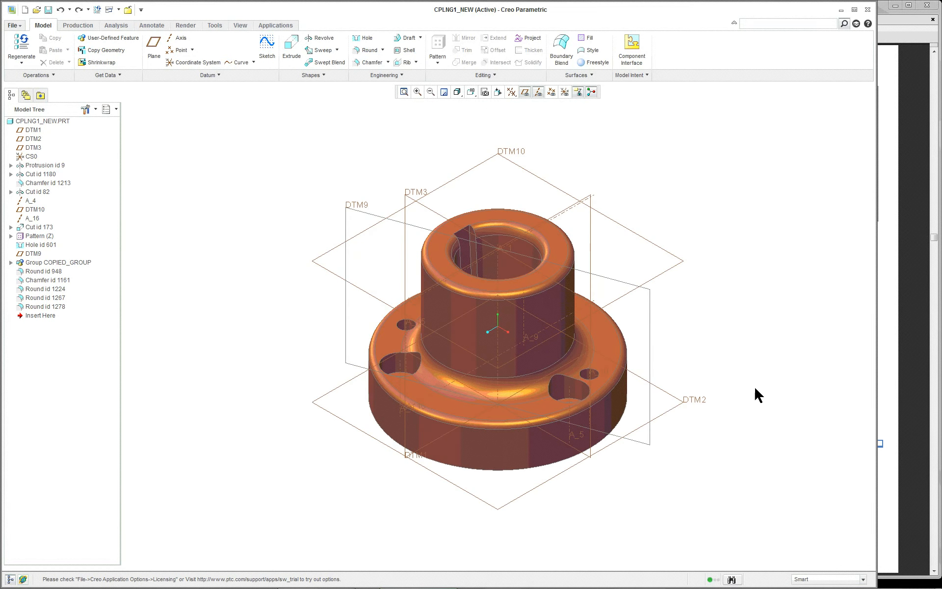
Step: Examine the hole in COPIED_GROUP and Slot id 241 in the first group of Pattern (Z)
click(11, 262)
click(49, 272)
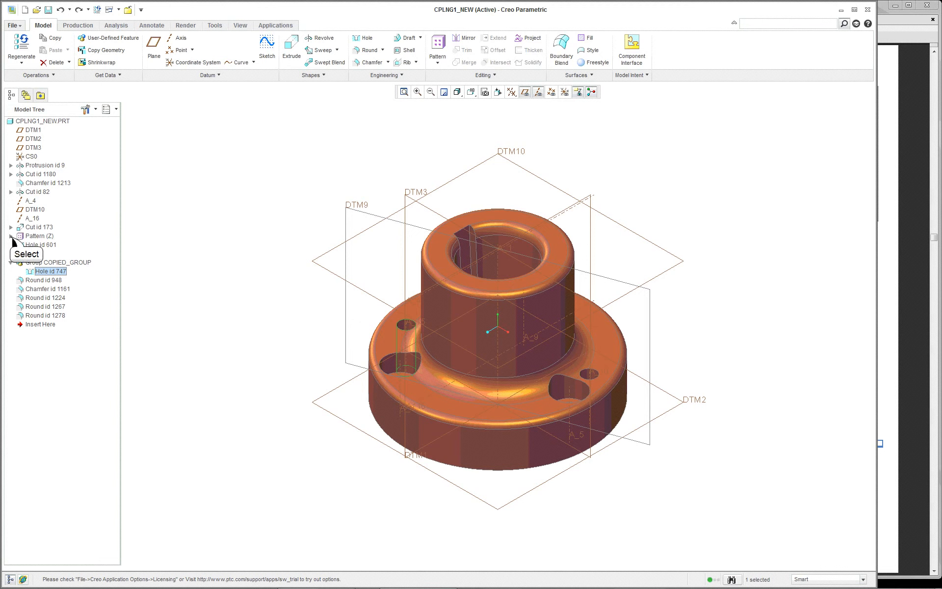
click(10, 236)
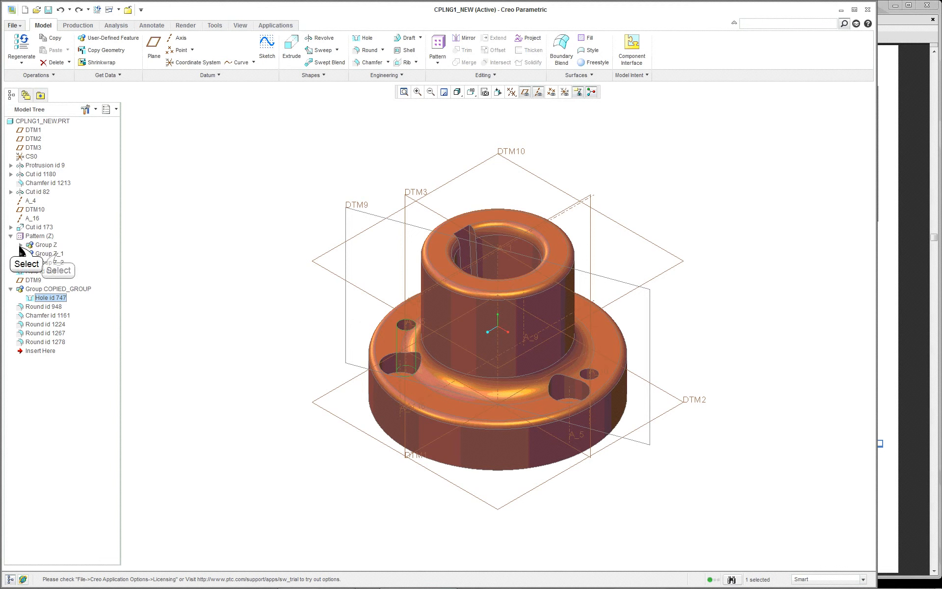
click(20, 245)
click(59, 253)
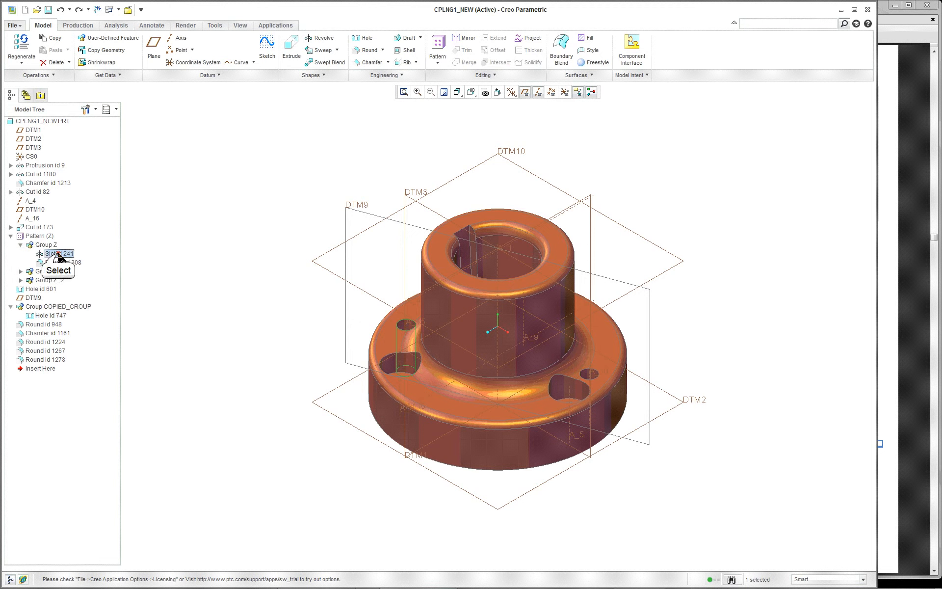
right_click(206, 268)
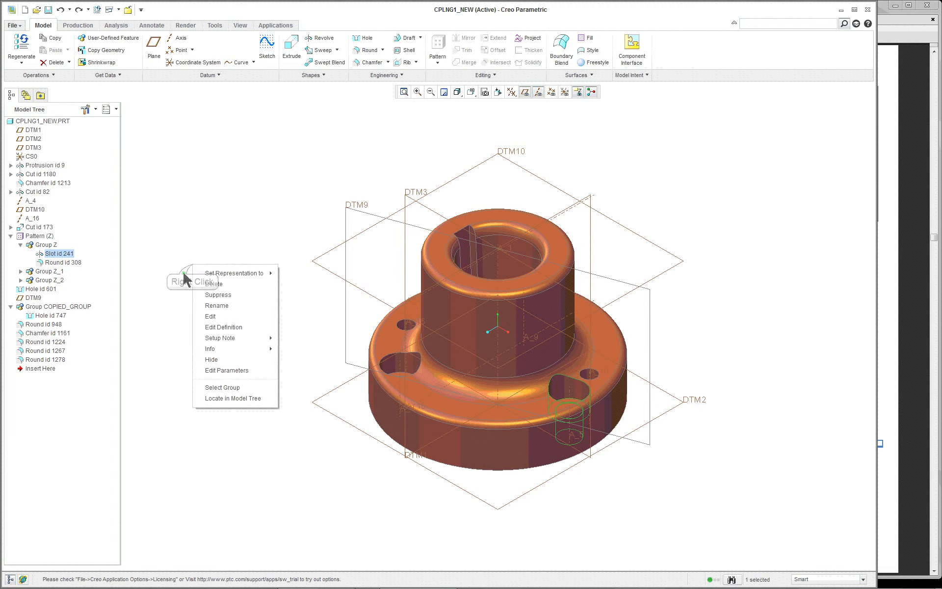
click(224, 327)
click(847, 118)
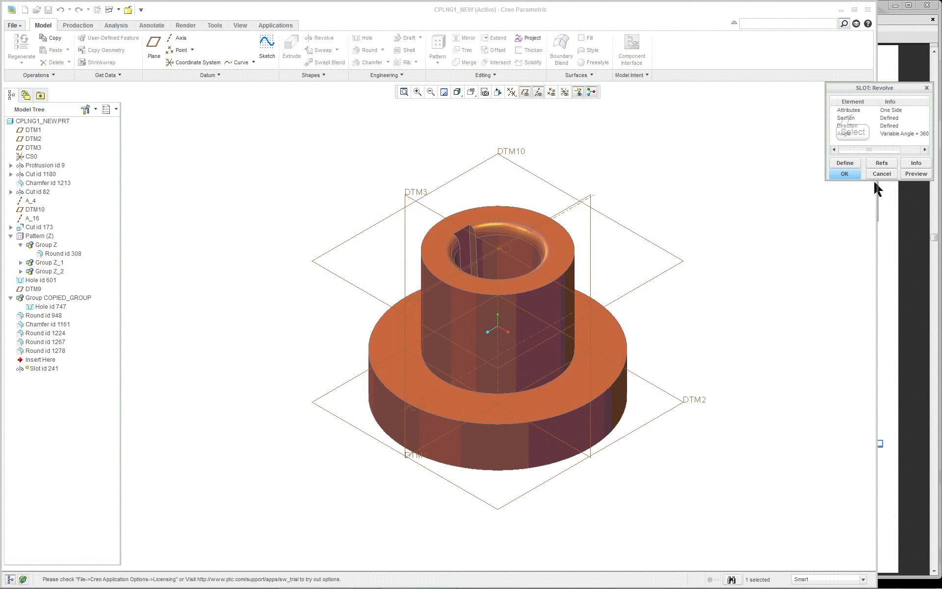
click(846, 174)
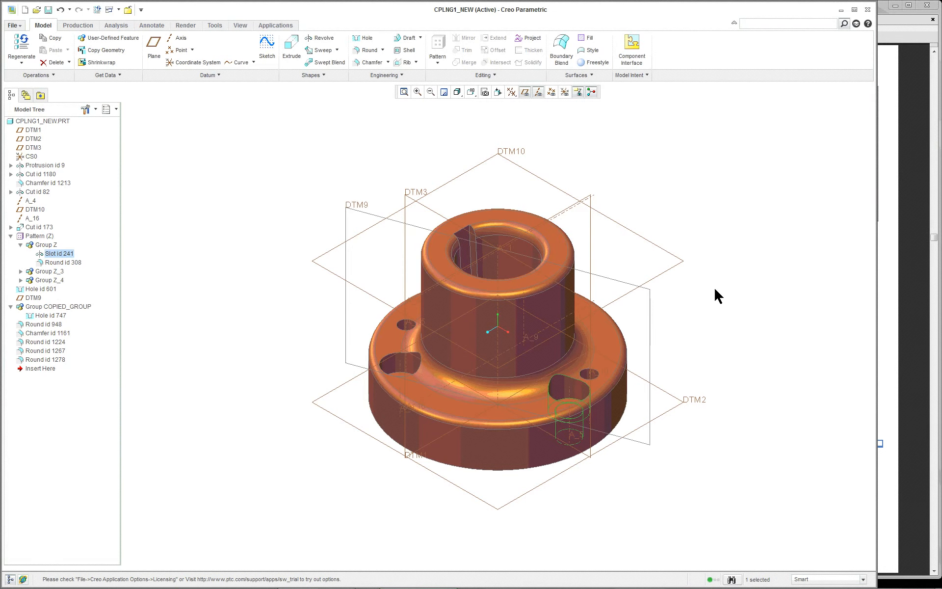
Step: Redefine the section of Slot id 241 and orient the model flat to the sketch plane
right_click(637, 148)
click(682, 193)
click(846, 119)
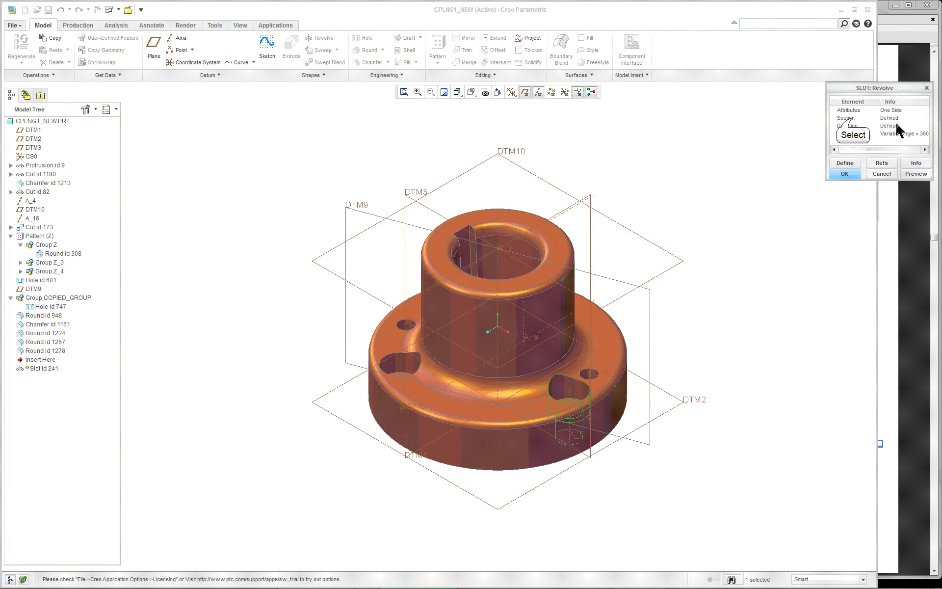
click(857, 165)
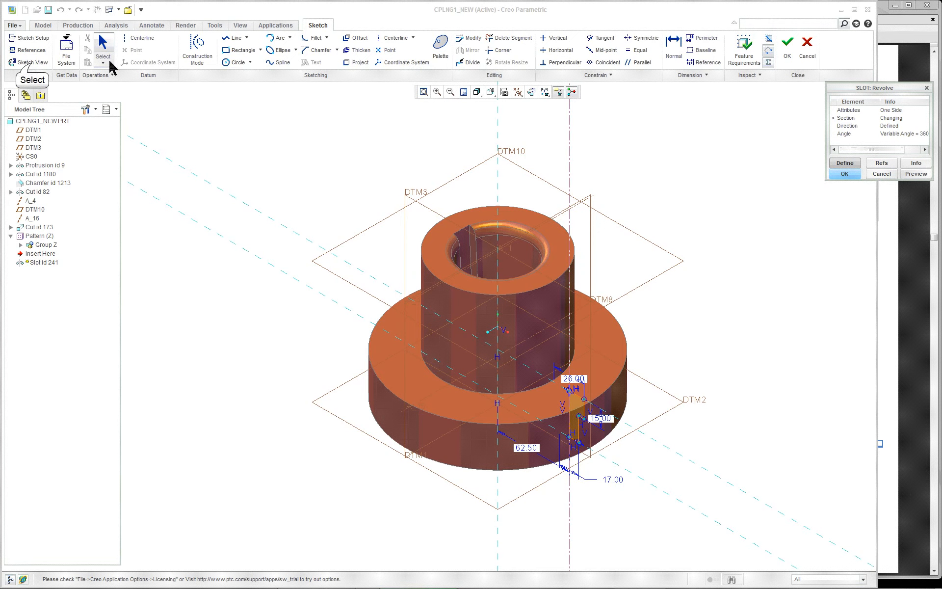
click(28, 63)
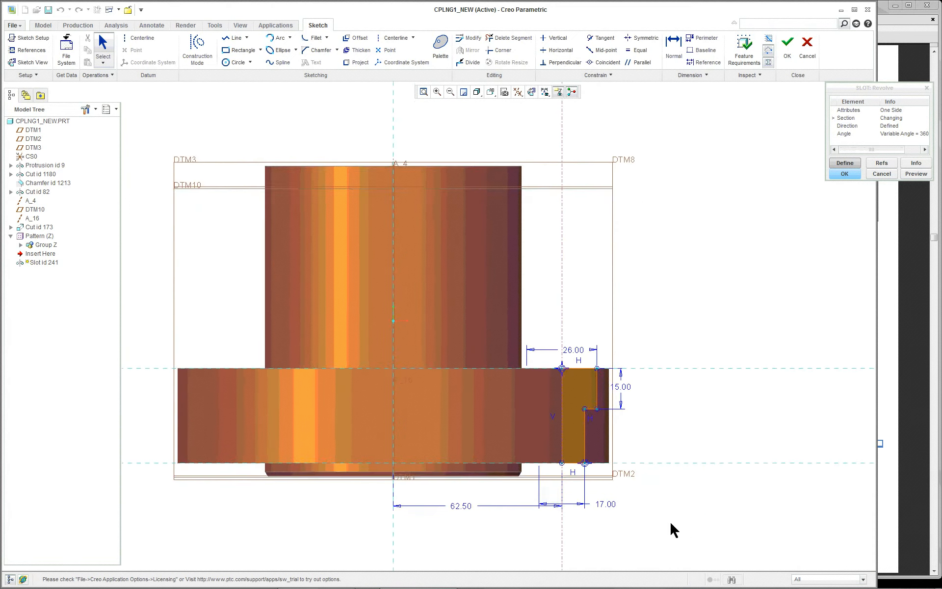
scroll(570, 528, down, 2)
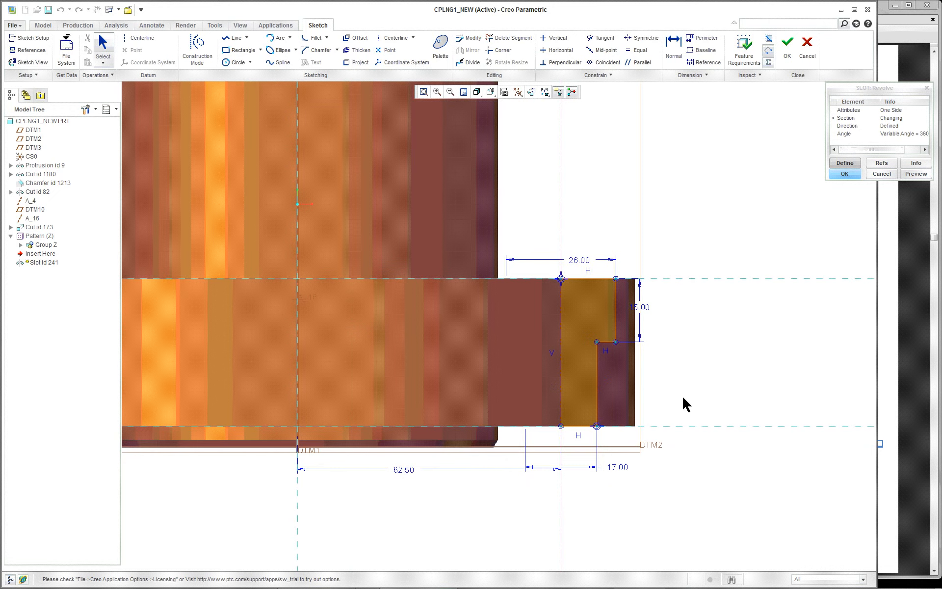
scroll(686, 403, up, 2)
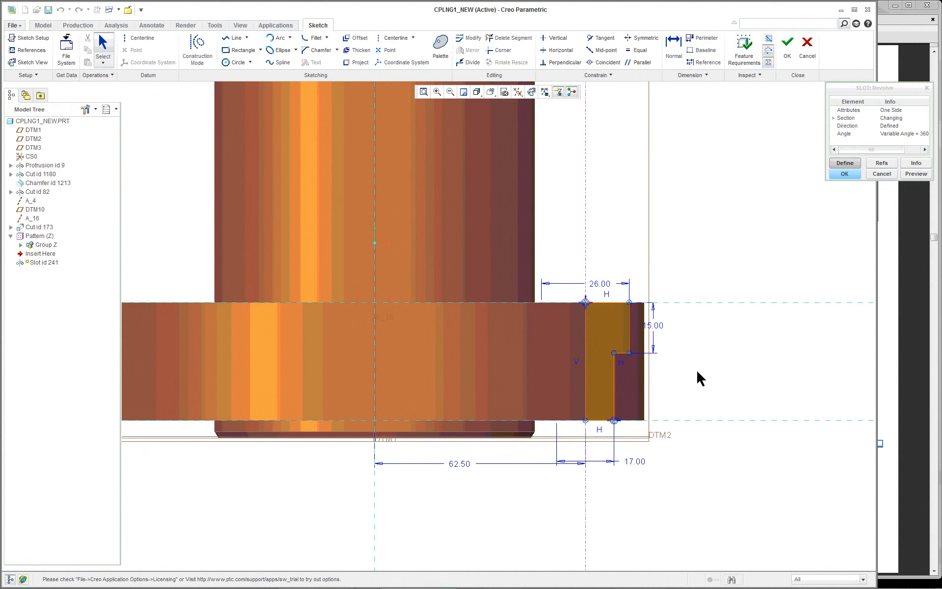
scroll(588, 461, up, 2)
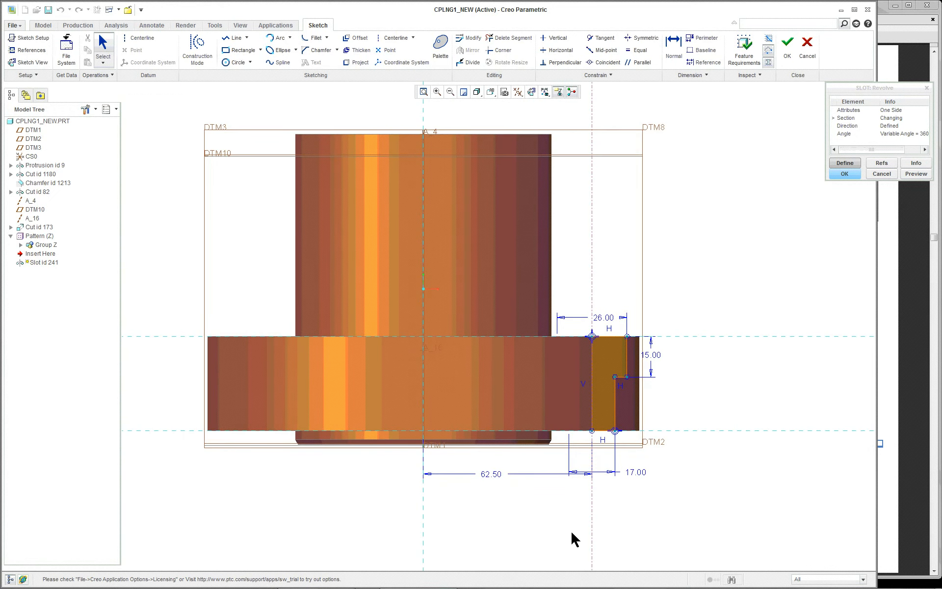
shift+middle_drag(575, 539, 575, 461)
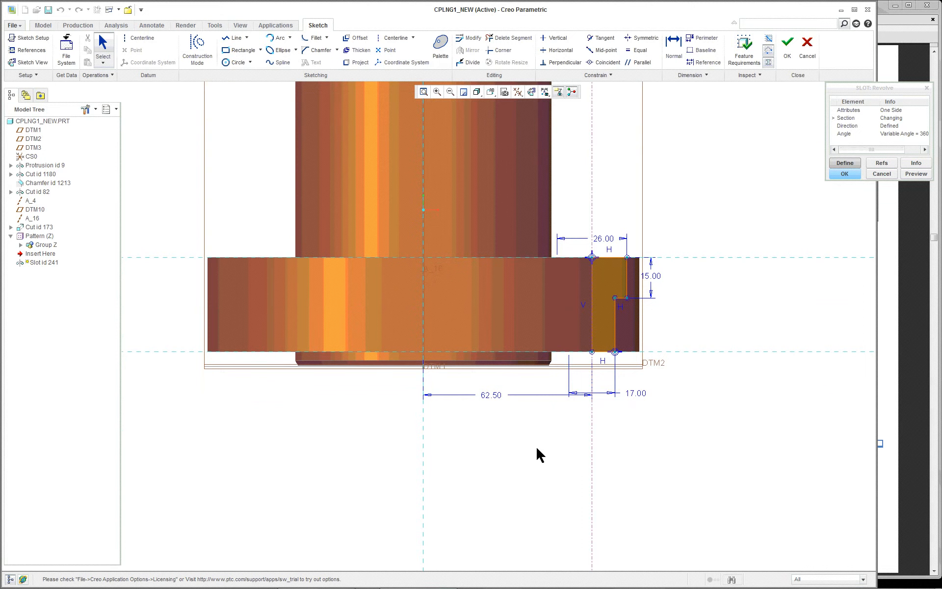
Step: Try to add a diameter dimension between the slot section's inner vertical edge and the coupling's vertical centre reference
right_click(682, 403)
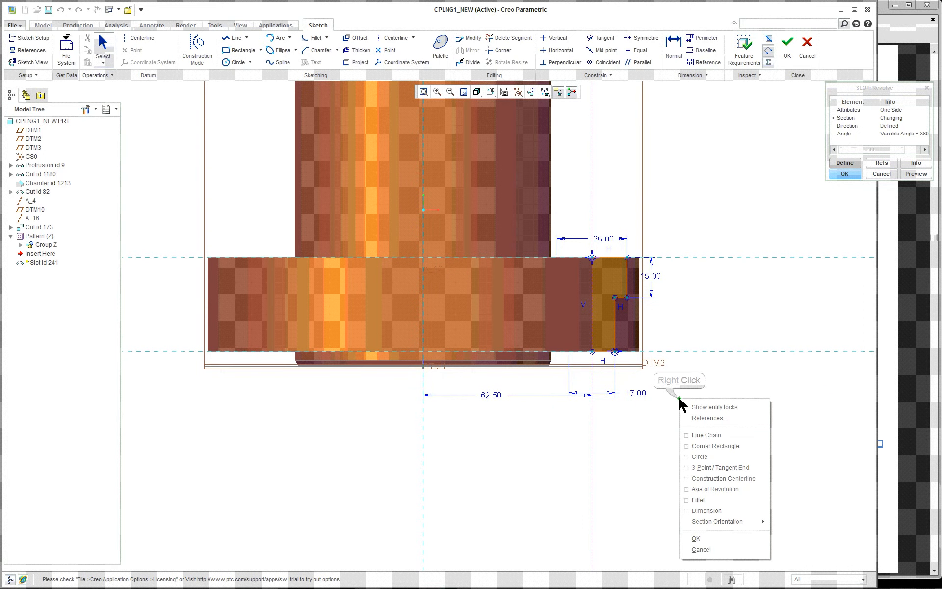
click(706, 511)
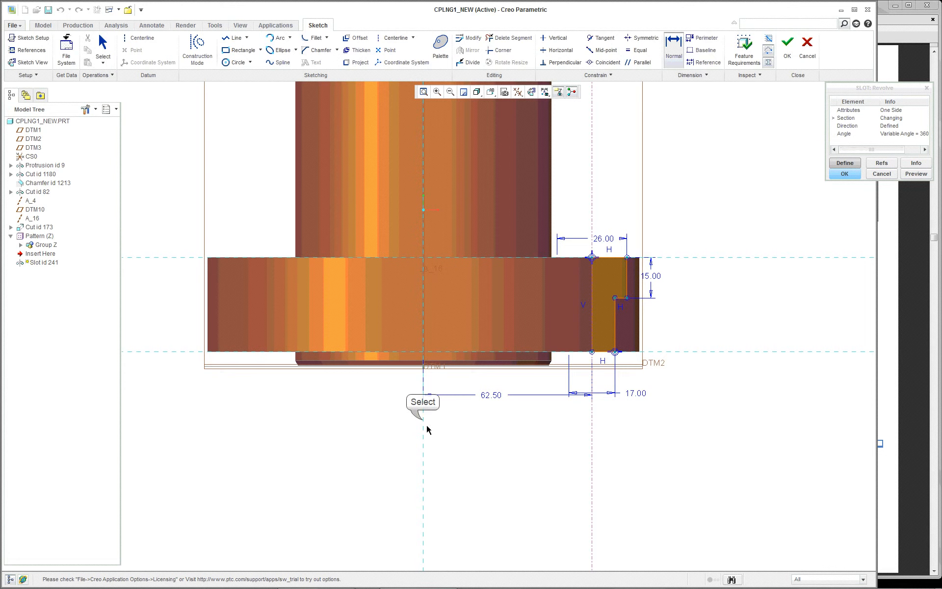
click(593, 311)
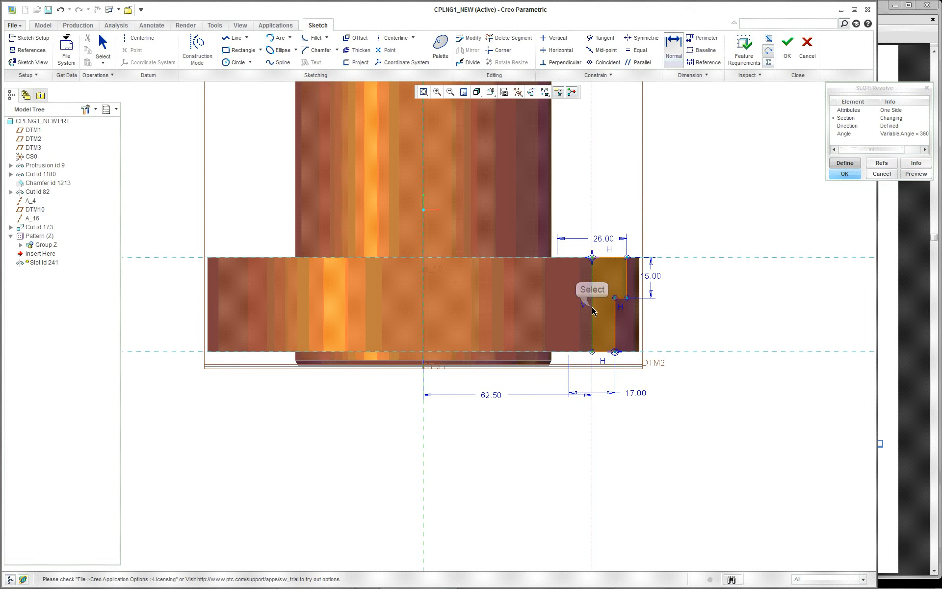
click(423, 446)
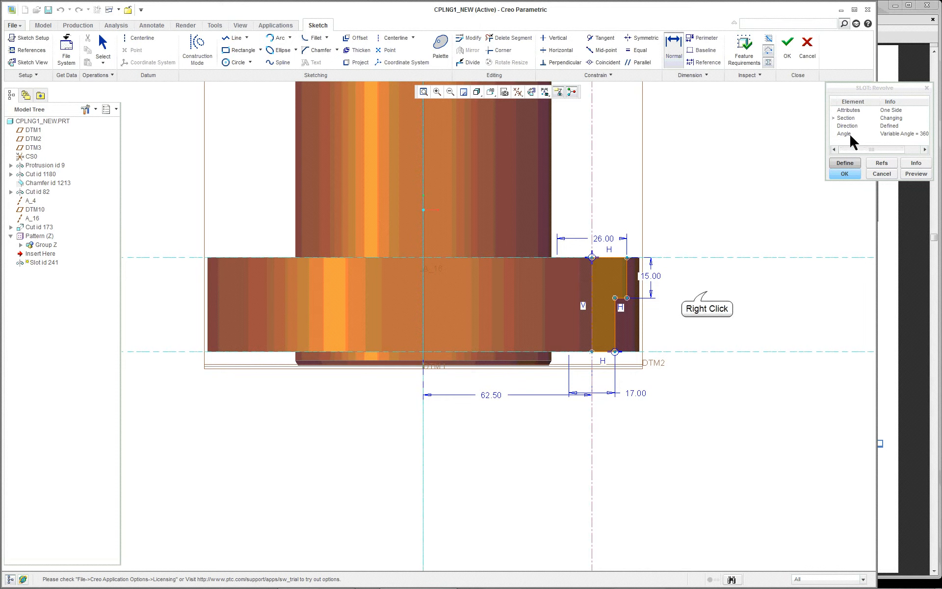
right_click(707, 292)
click(688, 432)
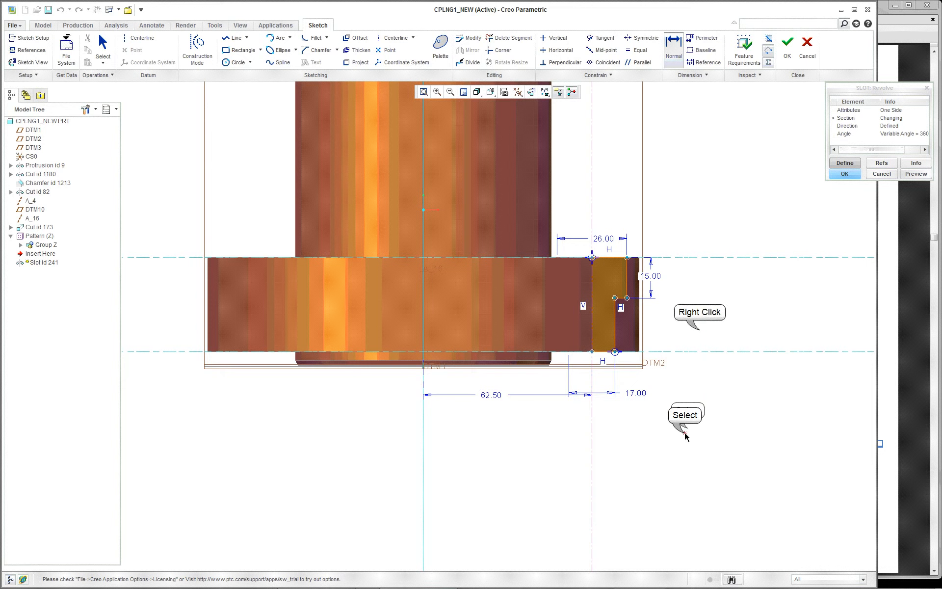
right_click(701, 338)
click(697, 451)
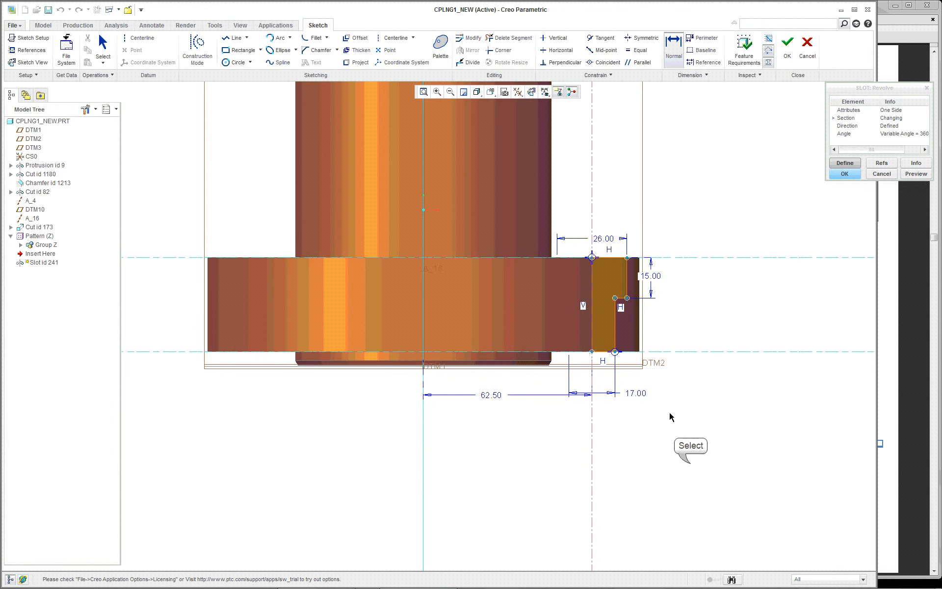
click(594, 305)
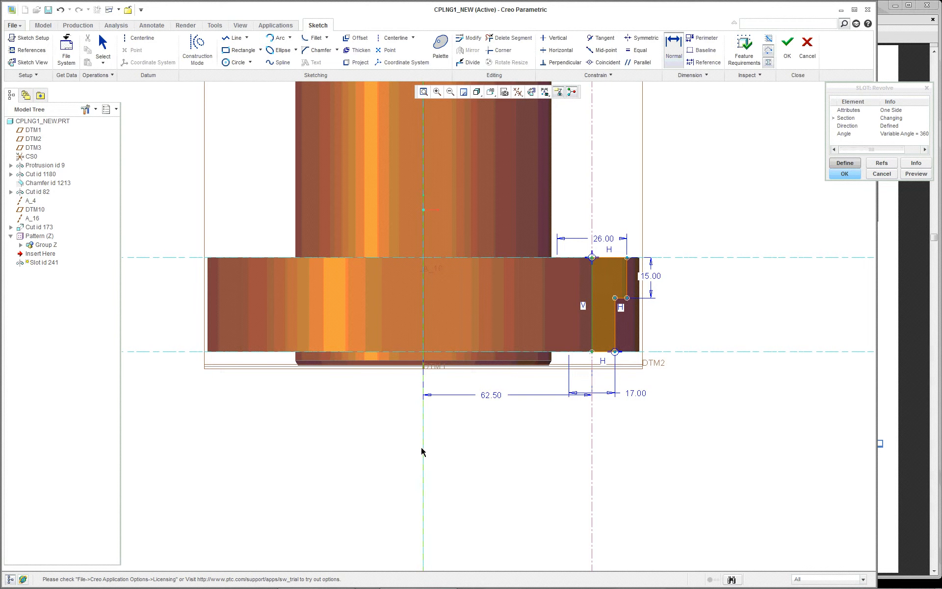
middle_click(680, 402)
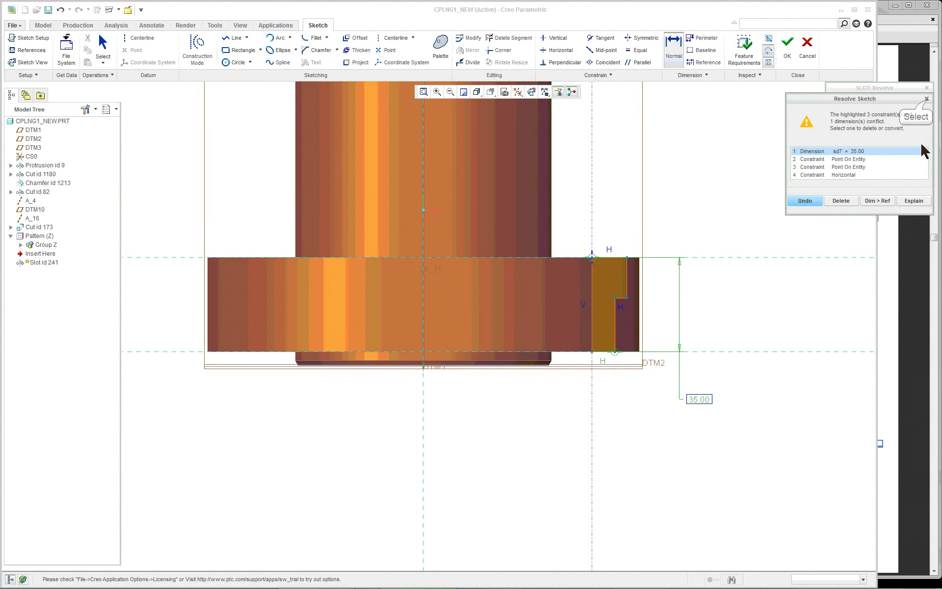
click(927, 99)
right_click(712, 228)
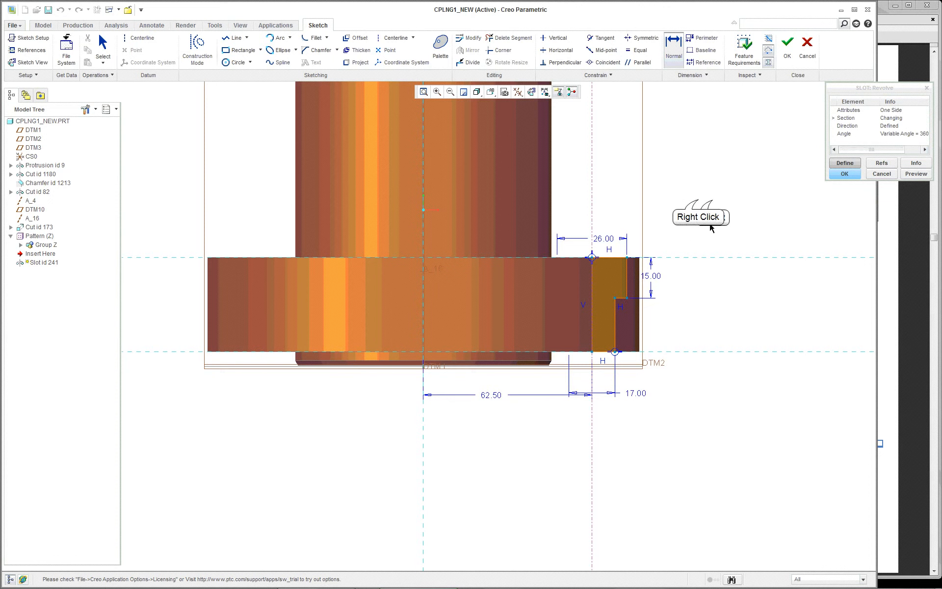
click(678, 229)
click(424, 389)
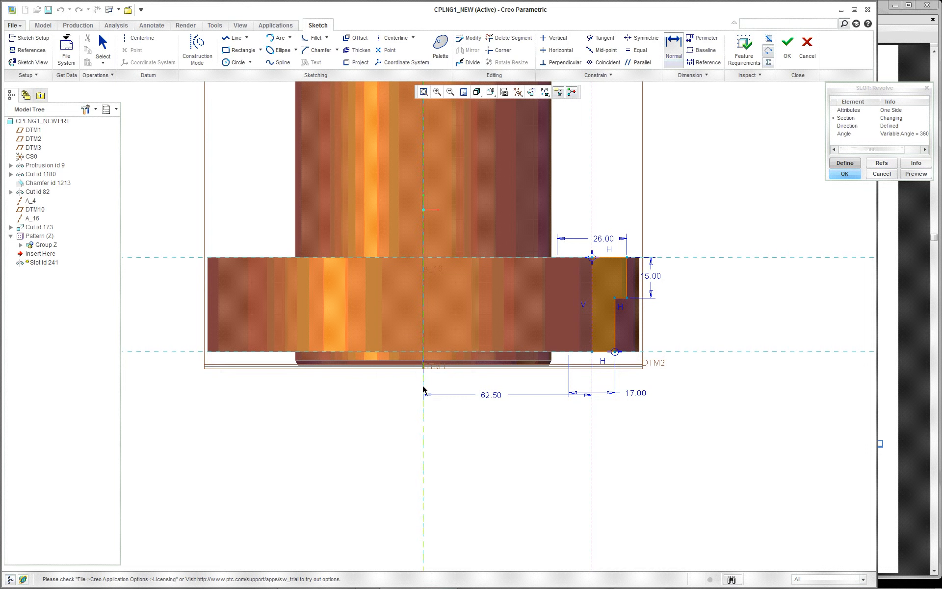
Step: Sketch an axis of revolution along the coupling's vertical centre reference
right_click(424, 389)
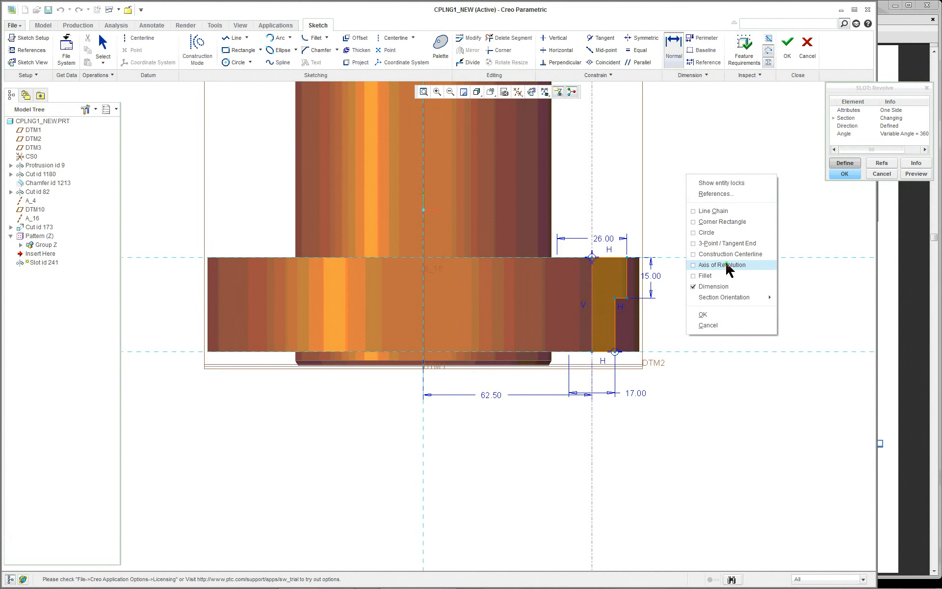
click(727, 263)
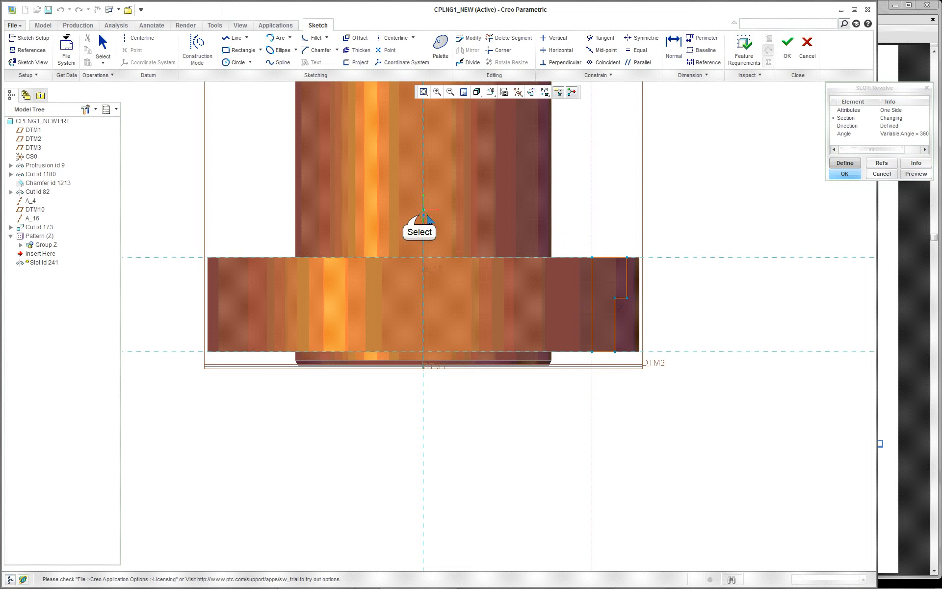
click(423, 215)
click(423, 397)
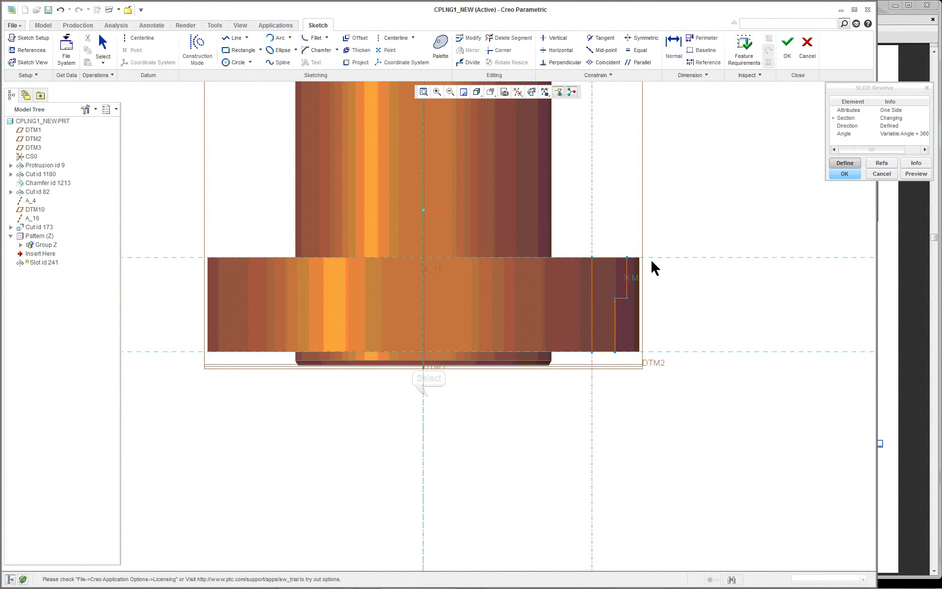
right_click(778, 190)
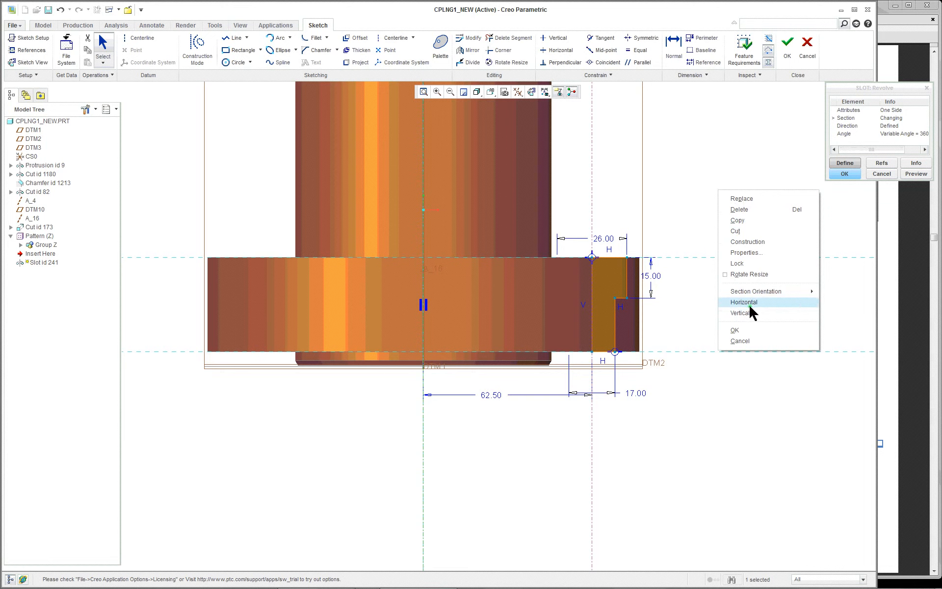
double_click(702, 175)
Step: Dimension the slot section's inner vertical edge as a diameter about the new centre axis and delete the conflicting 62.50 dimension
right_click(701, 174)
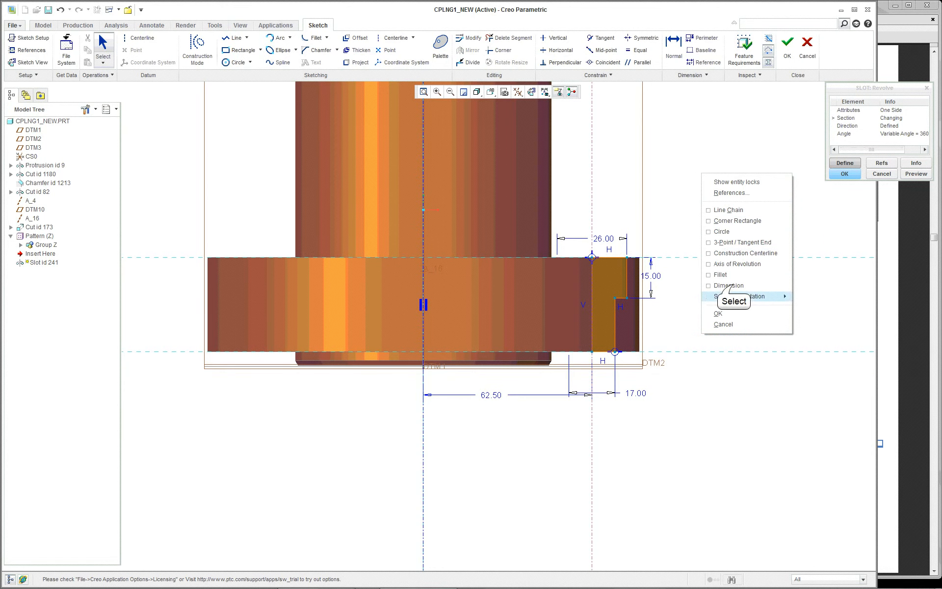
click(731, 285)
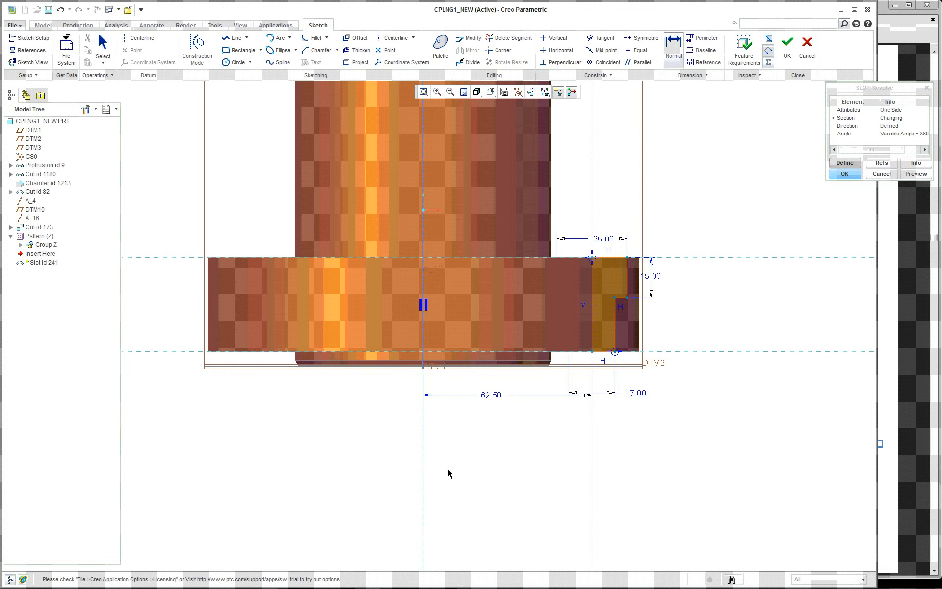
click(423, 375)
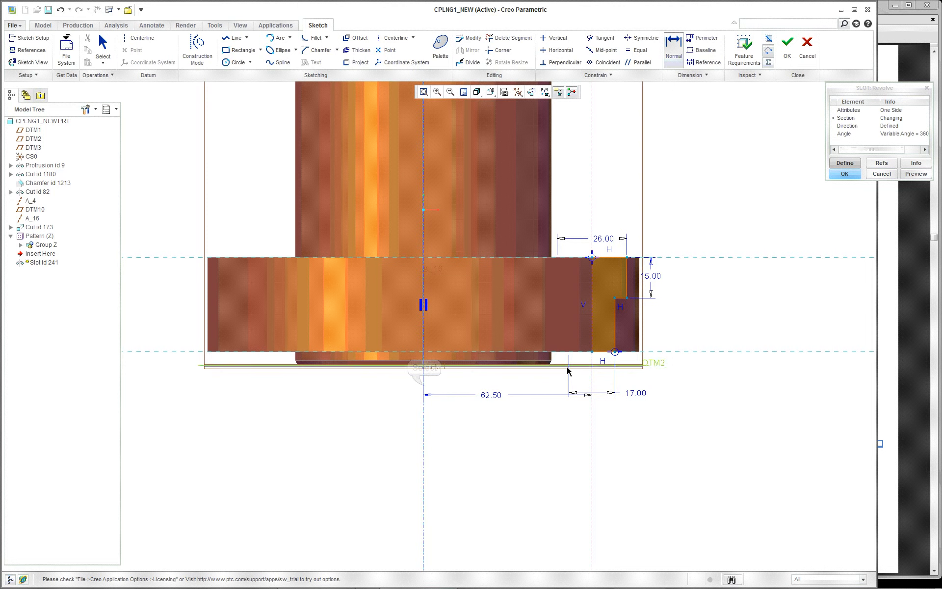
click(592, 338)
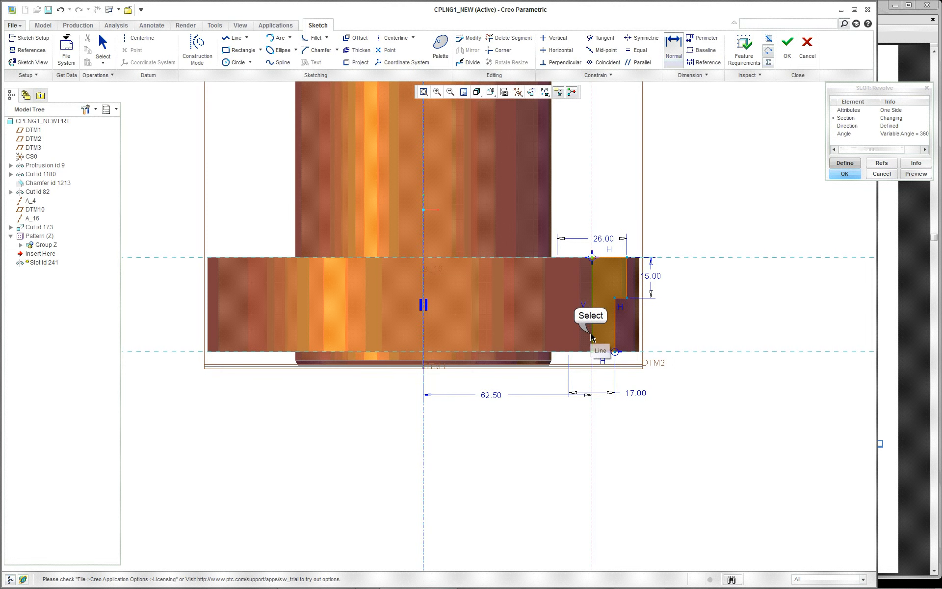
click(424, 423)
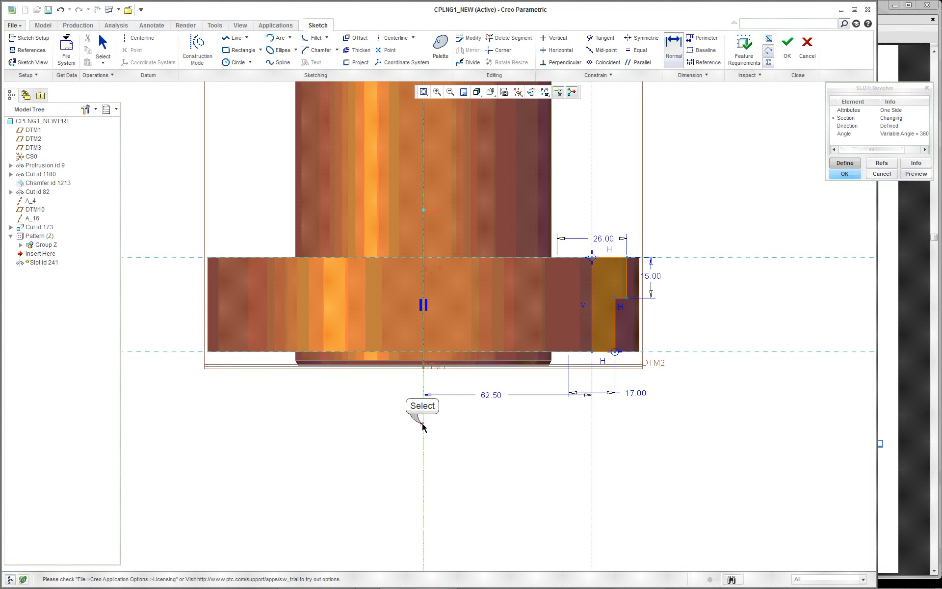
middle_click(445, 429)
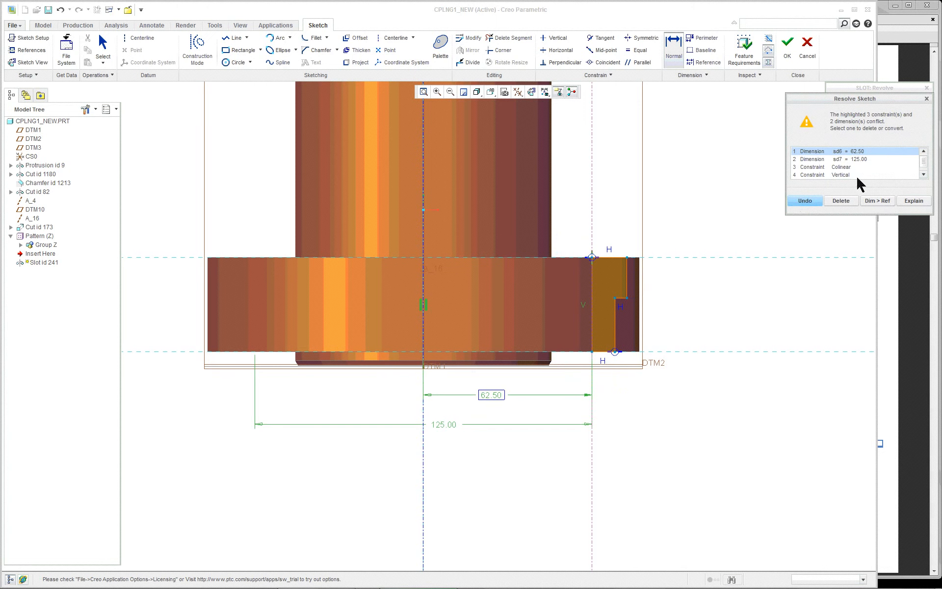
click(846, 202)
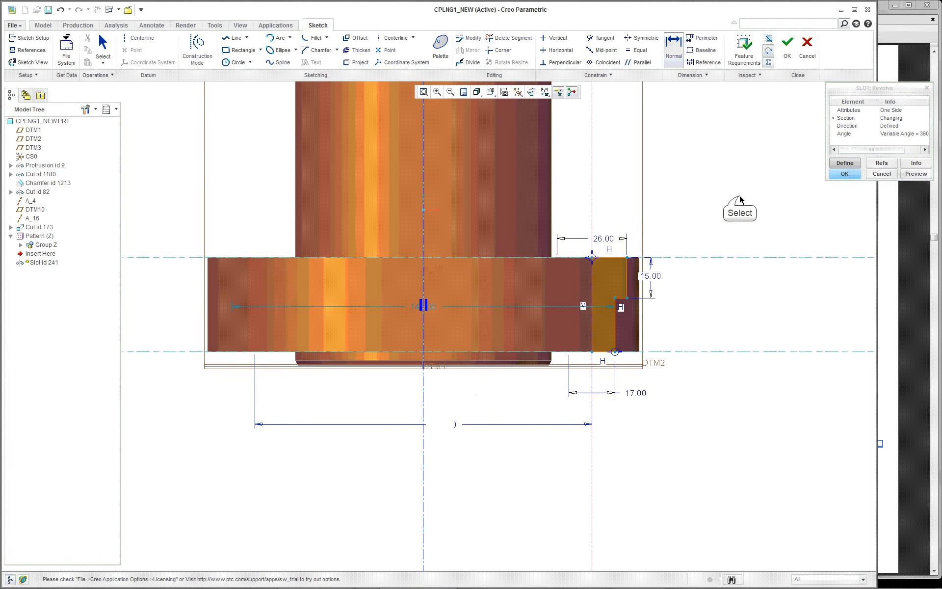
mouse_move(696, 229)
middle_down()
mouse_move(668, 232)
mouse_move(673, 224)
middle_up()
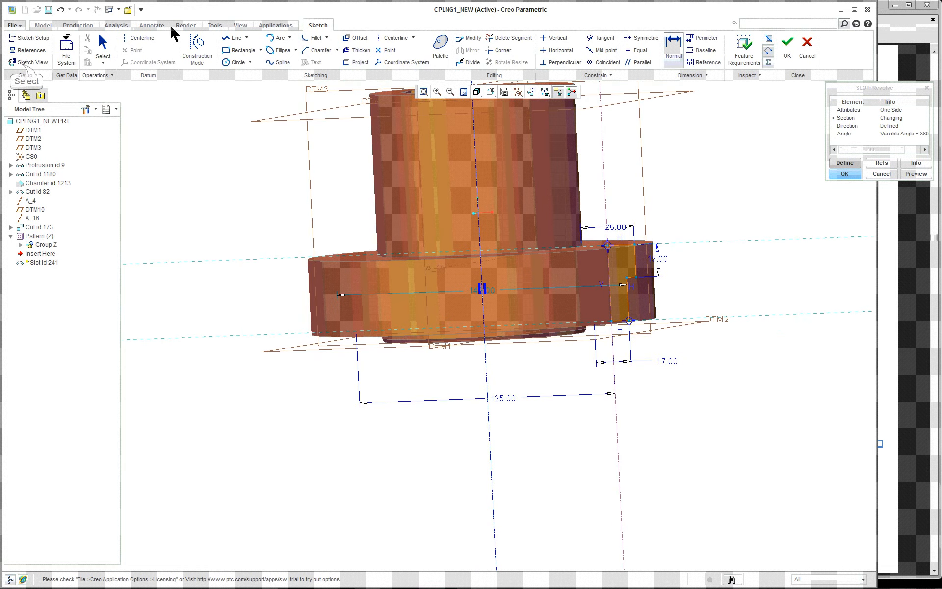
Step: Orient the slot section flat to the screen and move its 15.00 height and 142.00 diameter dimensions clear of the model
click(25, 63)
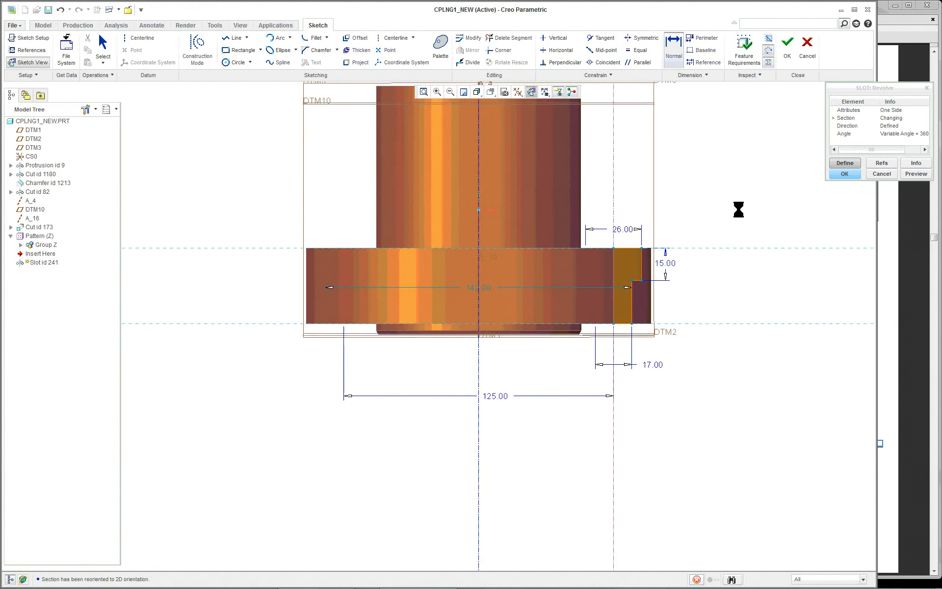
scroll(740, 212, up, 1)
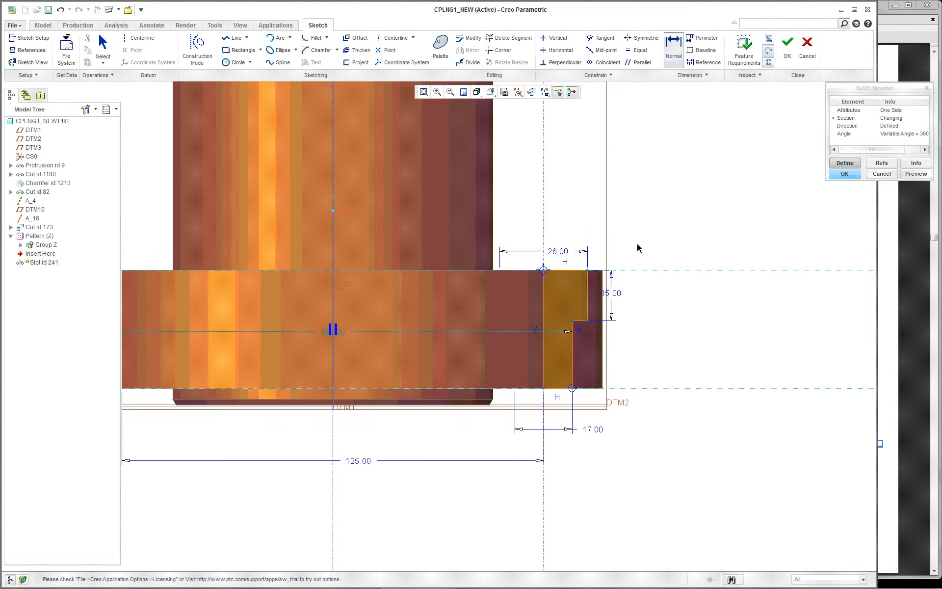
scroll(693, 250, up, 1)
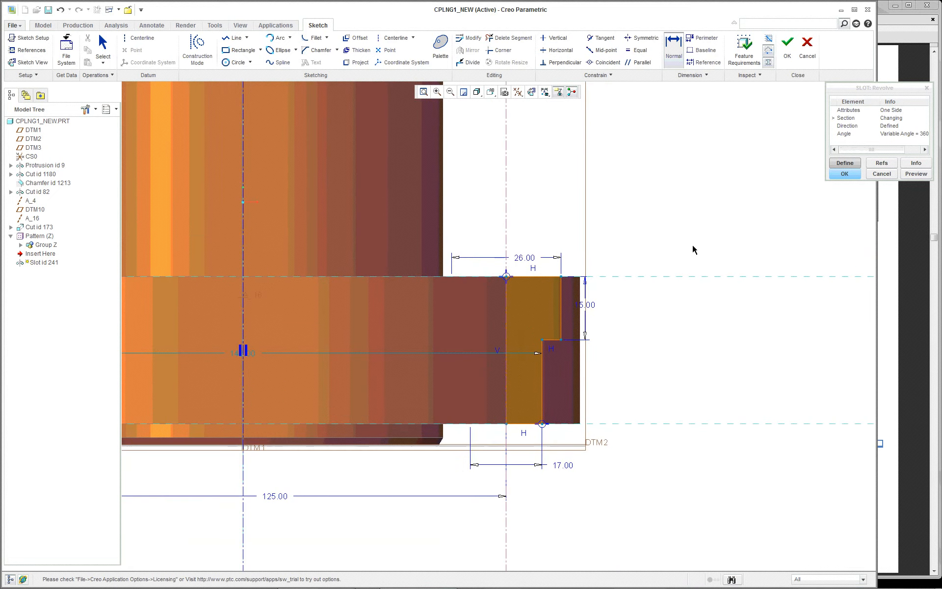
scroll(450, 362, down, 1)
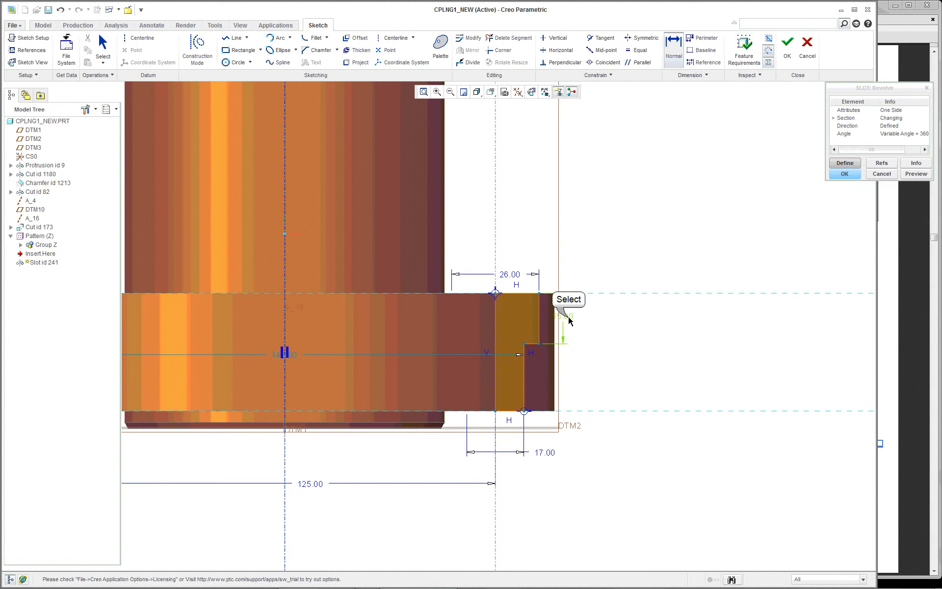
right_click(618, 321)
scroll(619, 324, down, 1)
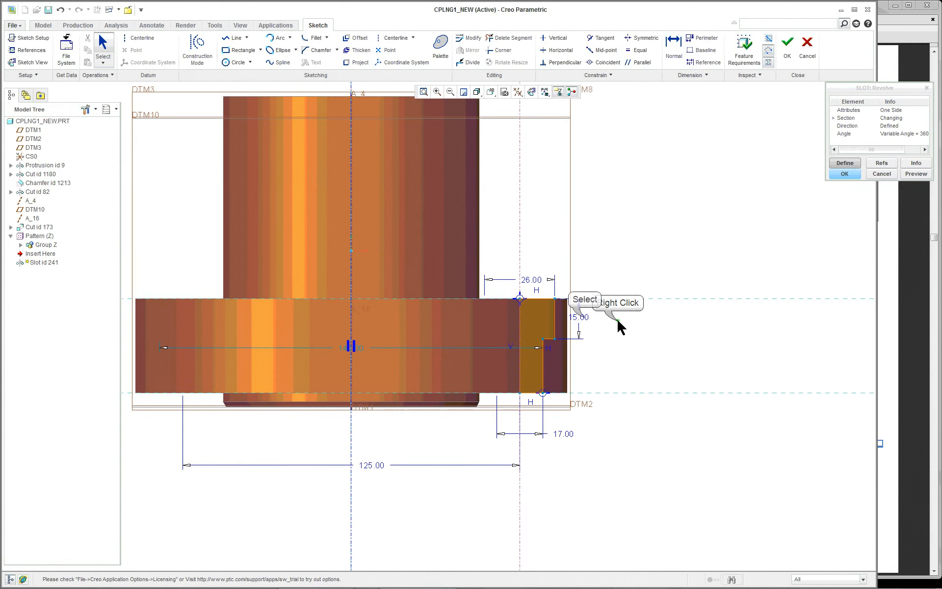
drag(579, 317, 621, 319)
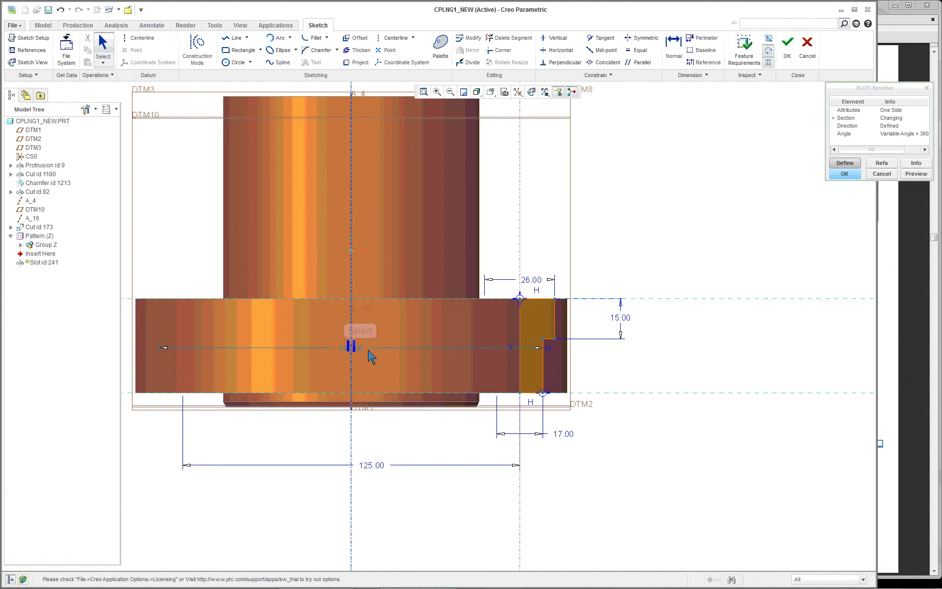
drag(362, 353, 328, 516)
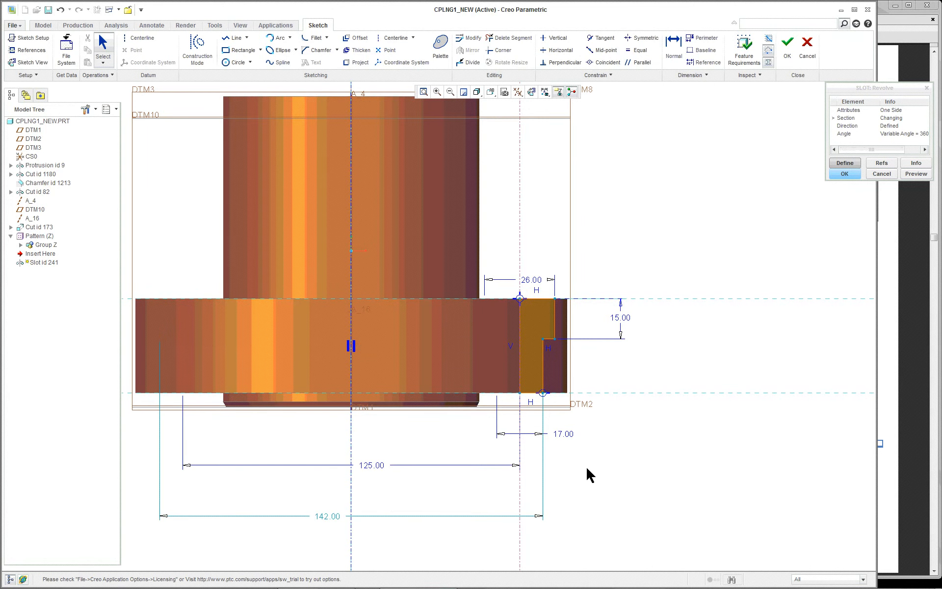
Step: Try setting the slot section's 142.00 diameter dimension to 150 and undo the change
scroll(587, 468, up, 2)
scroll(444, 533, down, 3)
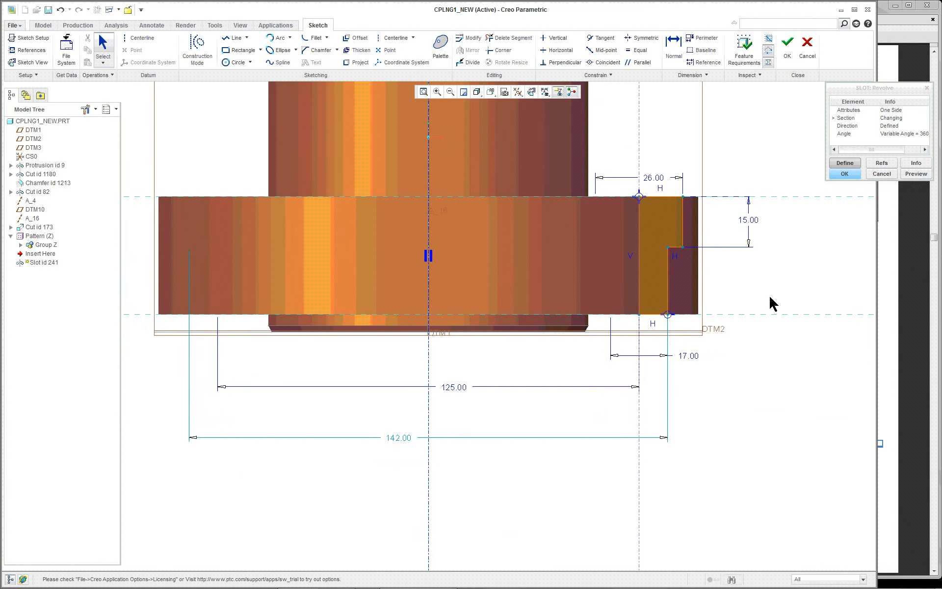
scroll(803, 210, up, 1)
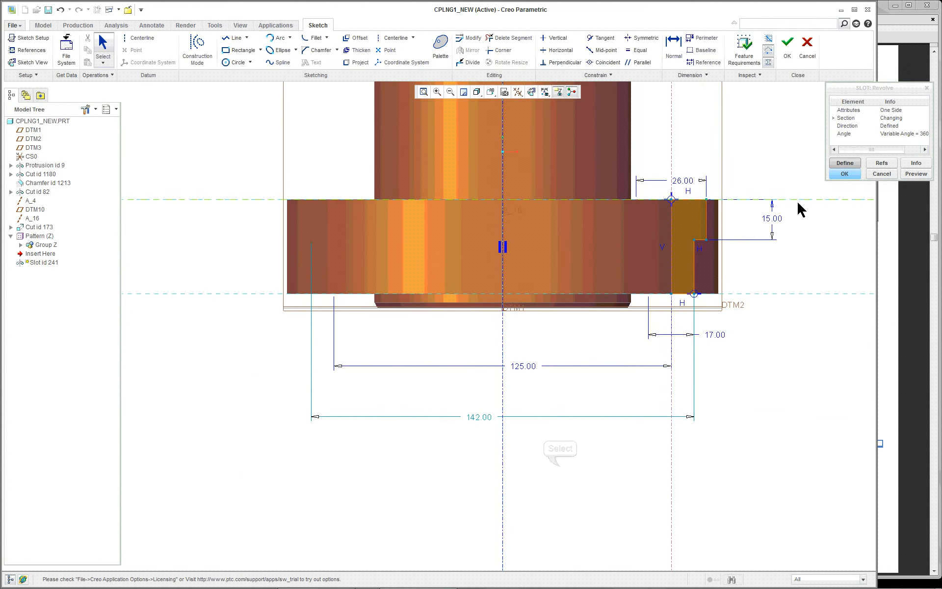
double_click(481, 417)
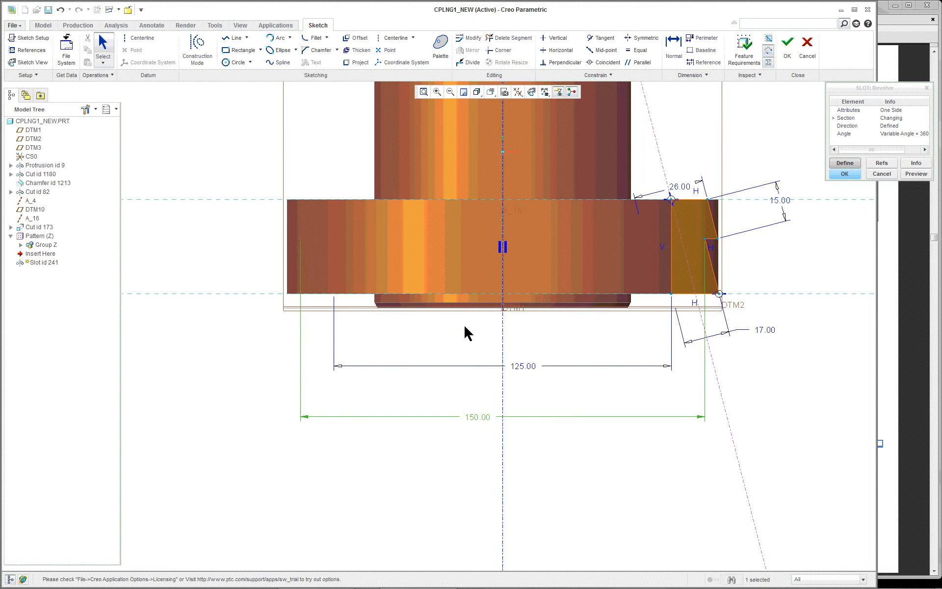
click(60, 10)
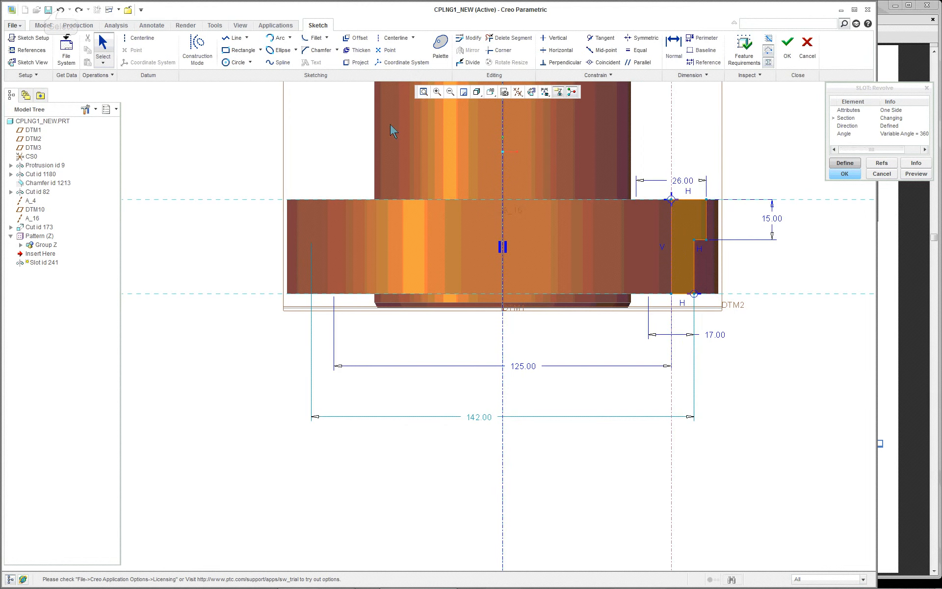
Step: Constrain the slot section's lower outer edge, below the step, to be vertical
scroll(846, 247, down, 2)
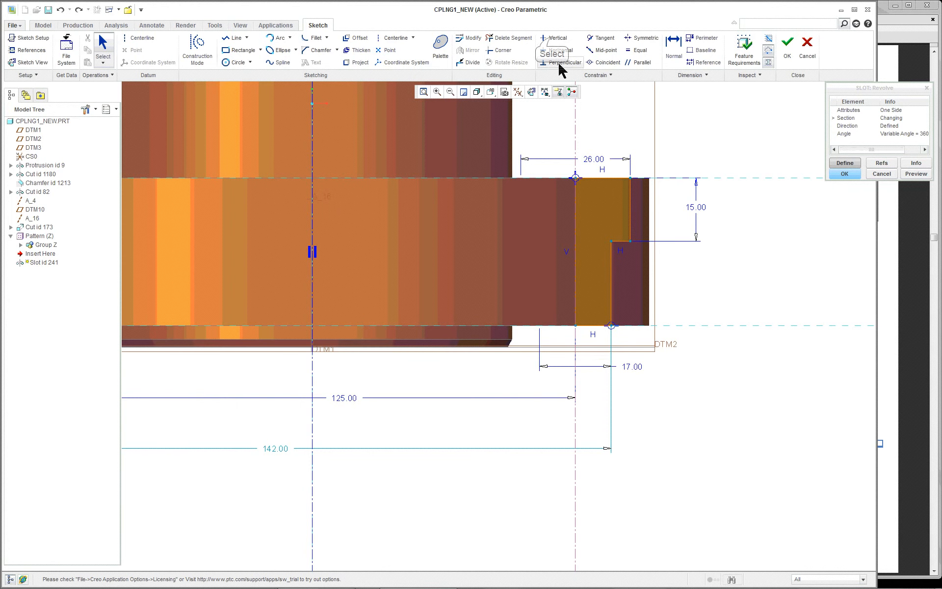
click(553, 39)
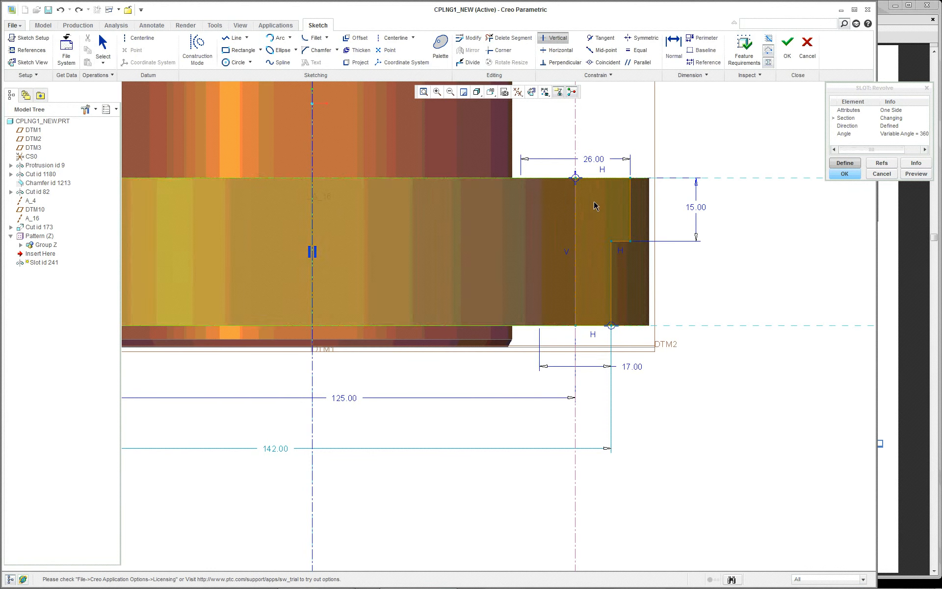
click(611, 287)
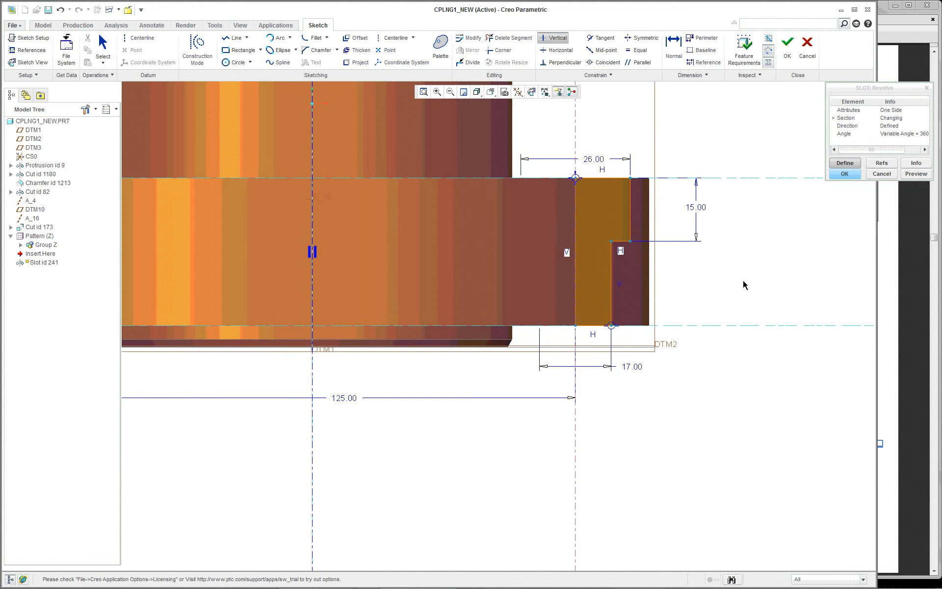
scroll(793, 285, down, 1)
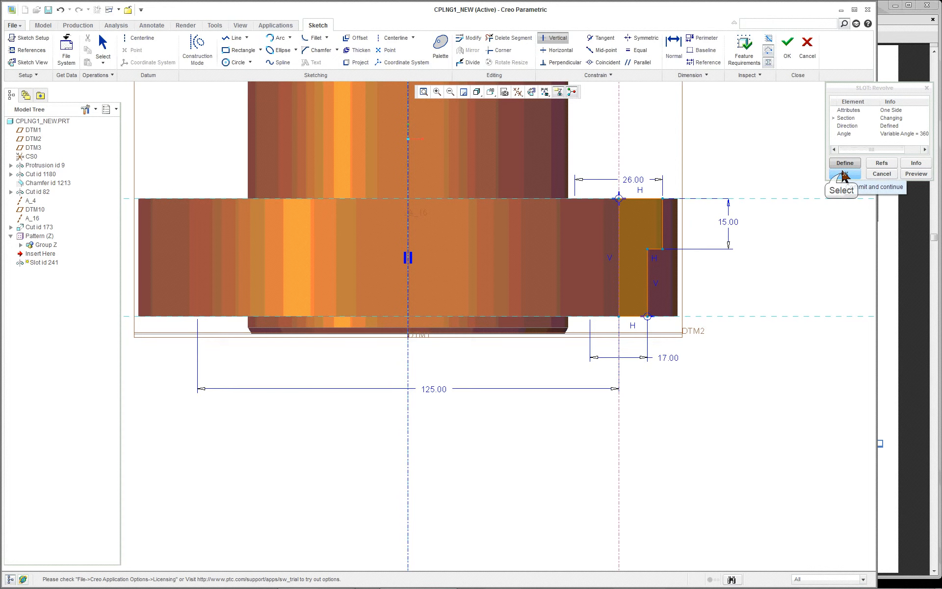
Step: Finish the slot's section sketch, complete the slot redefinition and accept the regenerated result
click(843, 175)
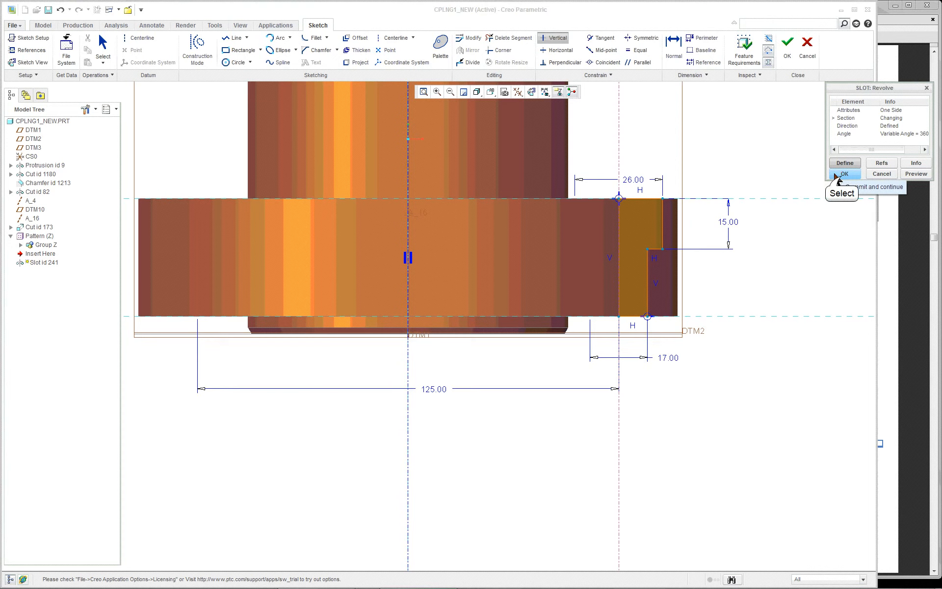
click(786, 45)
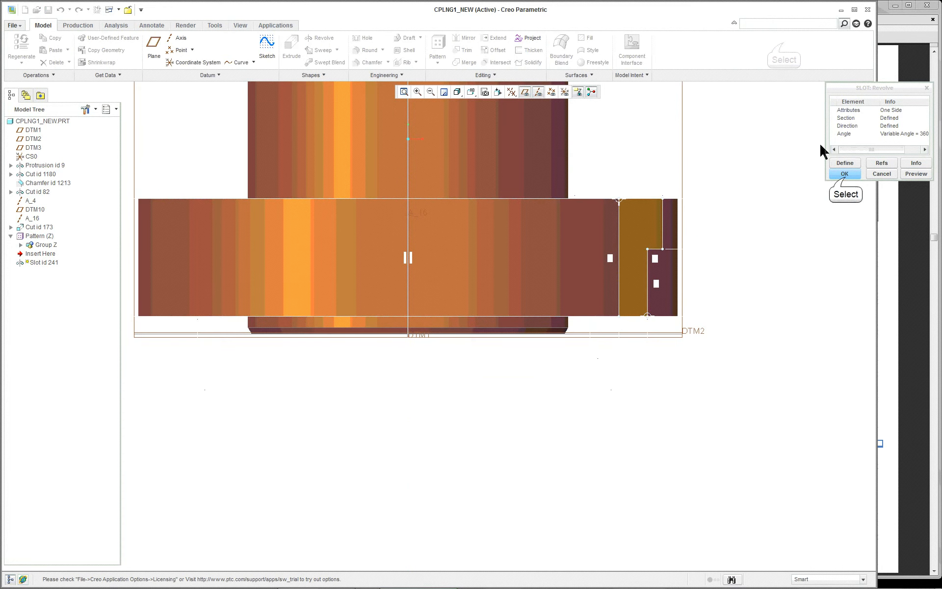
click(844, 174)
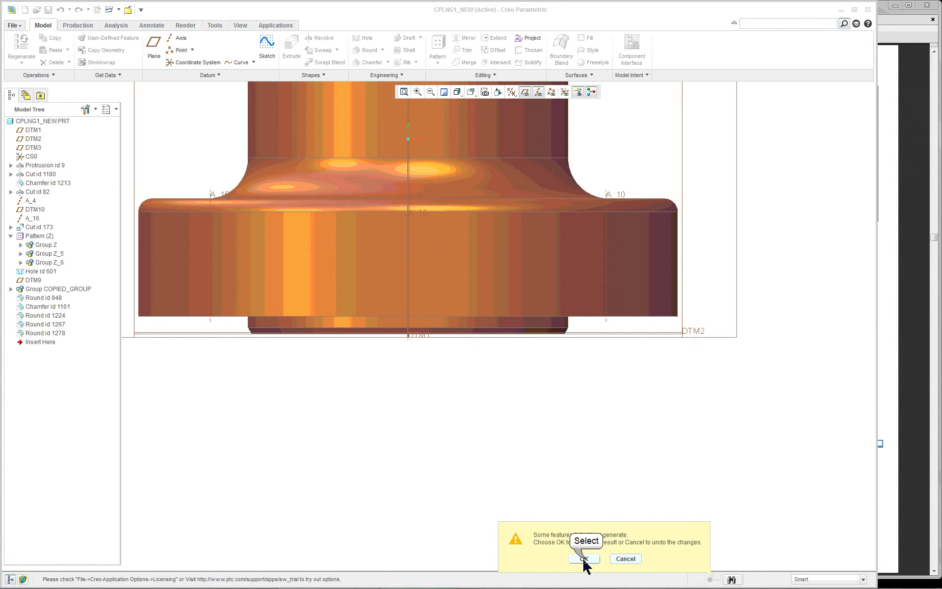
click(586, 560)
Step: Inspect the recut flange from an angled view and undo the slot redefinition
mouse_move(709, 396)
middle_down()
mouse_move(664, 389)
mouse_move(708, 411)
middle_up()
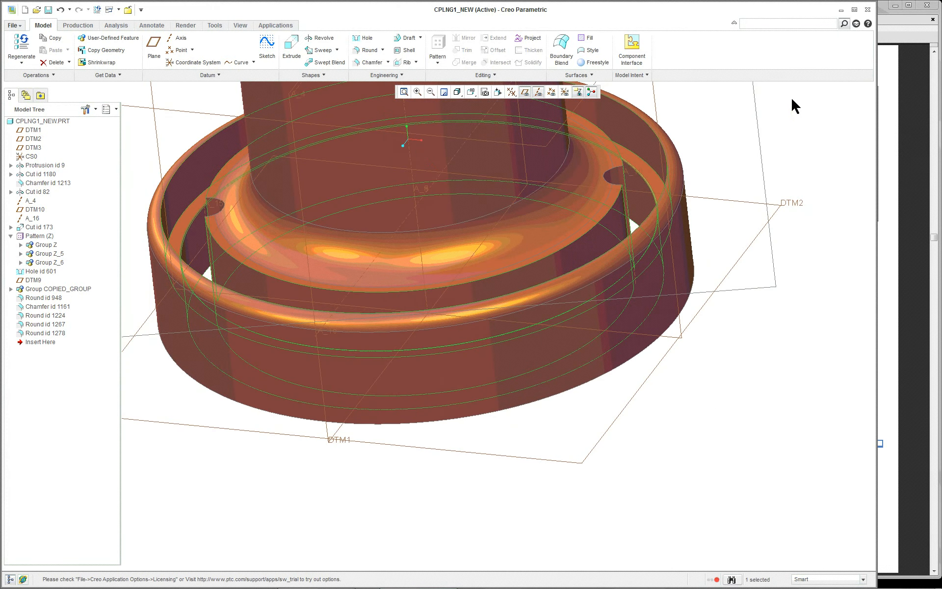
scroll(793, 96, down, 2)
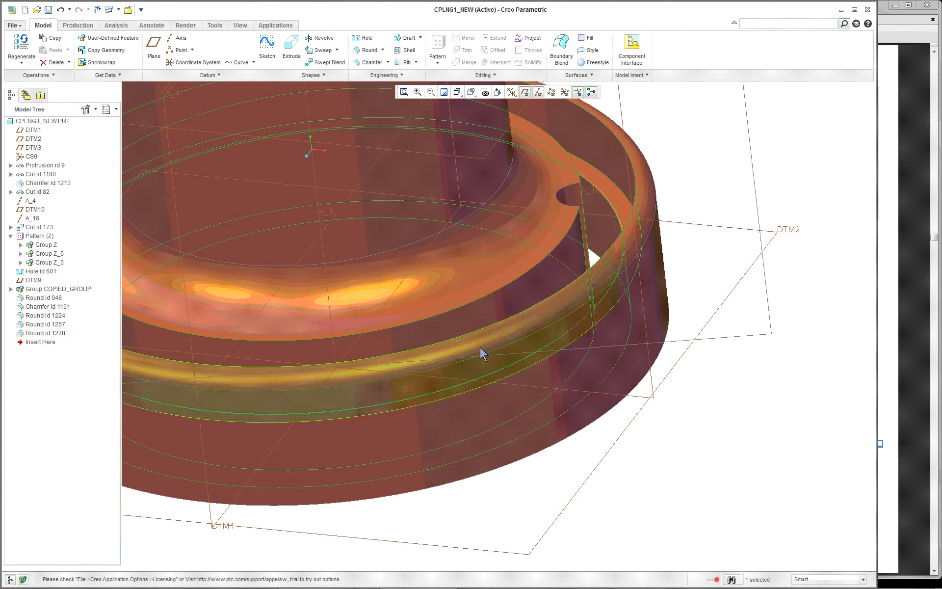
scroll(261, 310, up, 2)
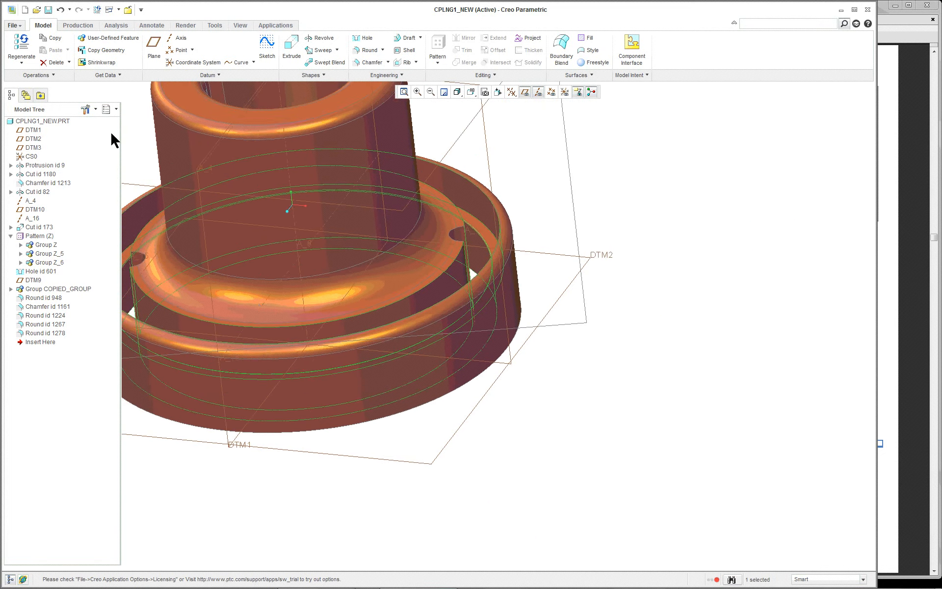
scroll(93, 93, up, 1)
click(60, 10)
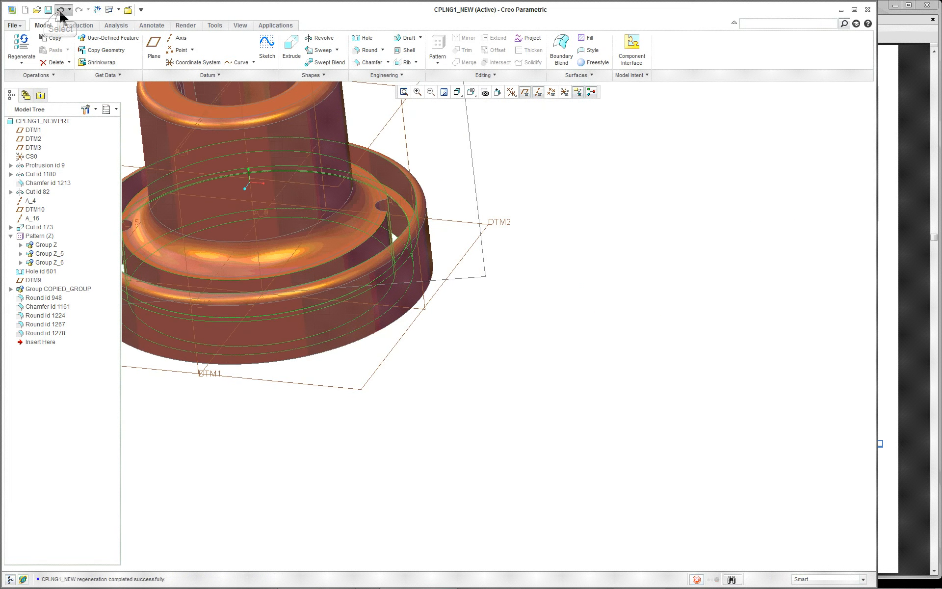
scroll(130, 147, down, 5)
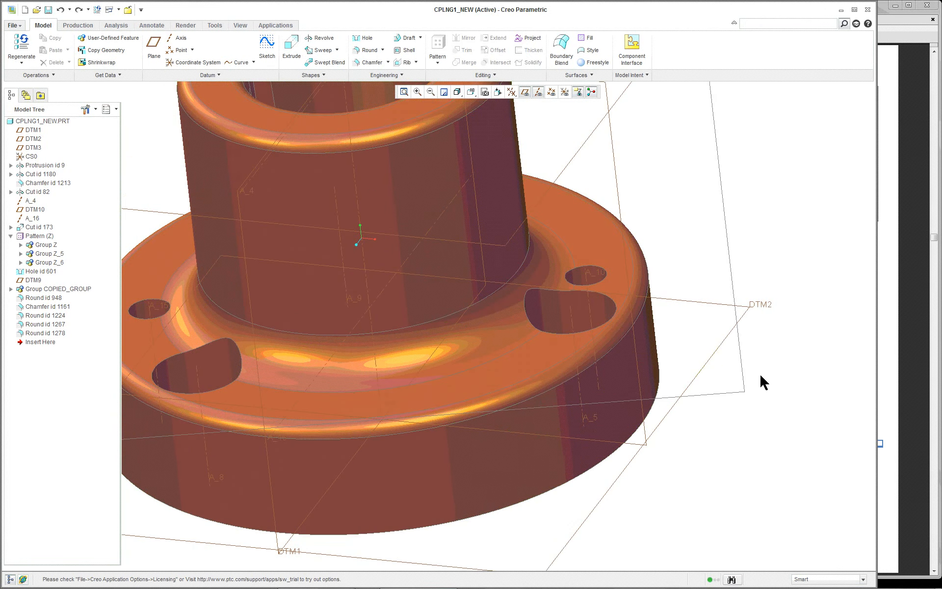
scroll(767, 367, up, 5)
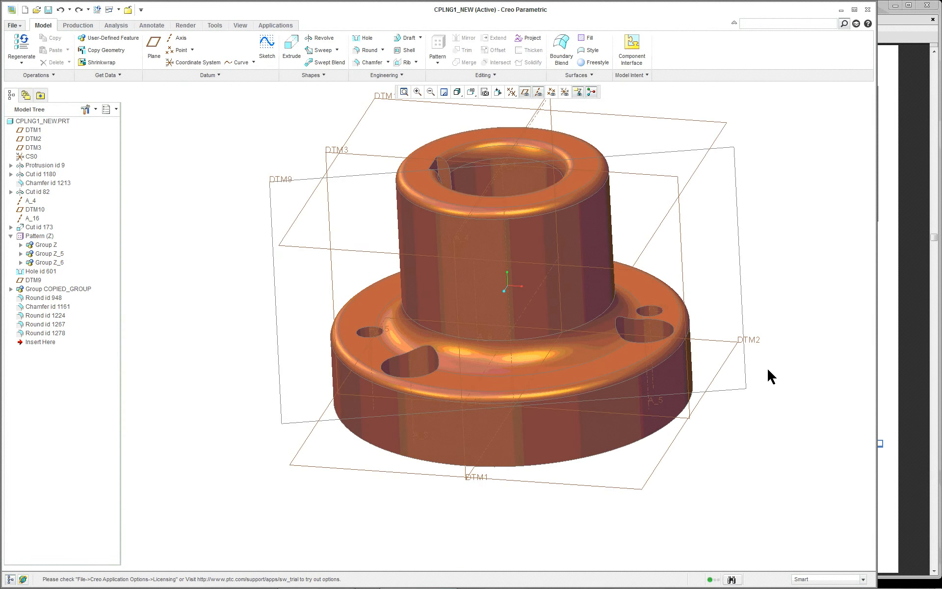
Step: Show the name tags of all datum types and restore the coupling's saved tilted view
click(363, 39)
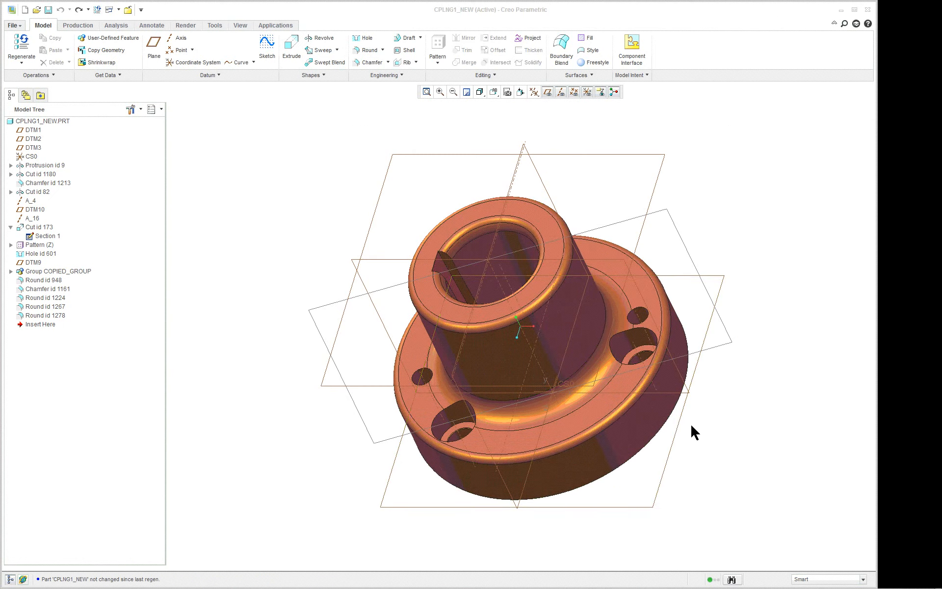
mouse_move(701, 426)
middle_down()
mouse_move(687, 393)
mouse_move(698, 400)
mouse_move(689, 437)
mouse_move(670, 438)
middle_up()
key(ctrl+d)
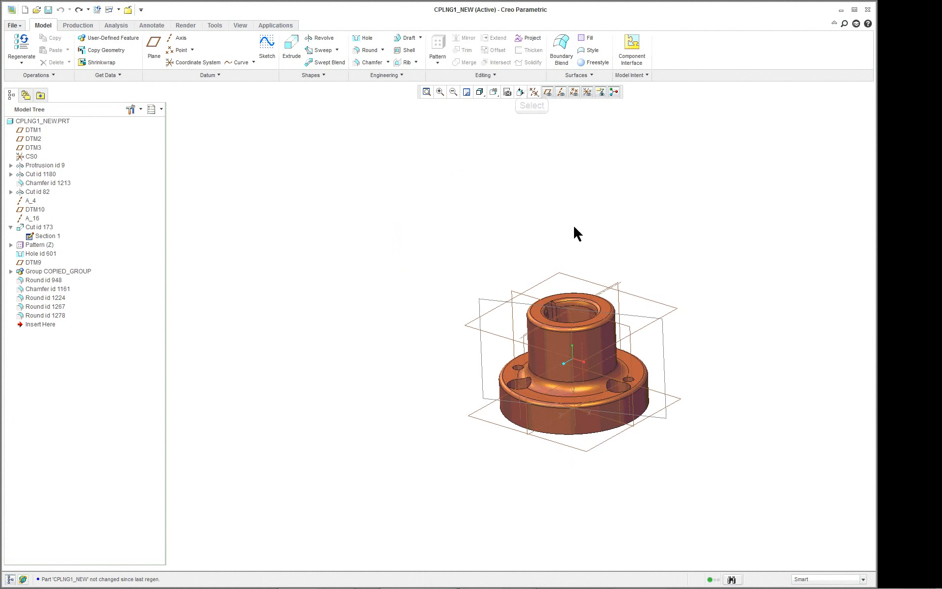
click(533, 93)
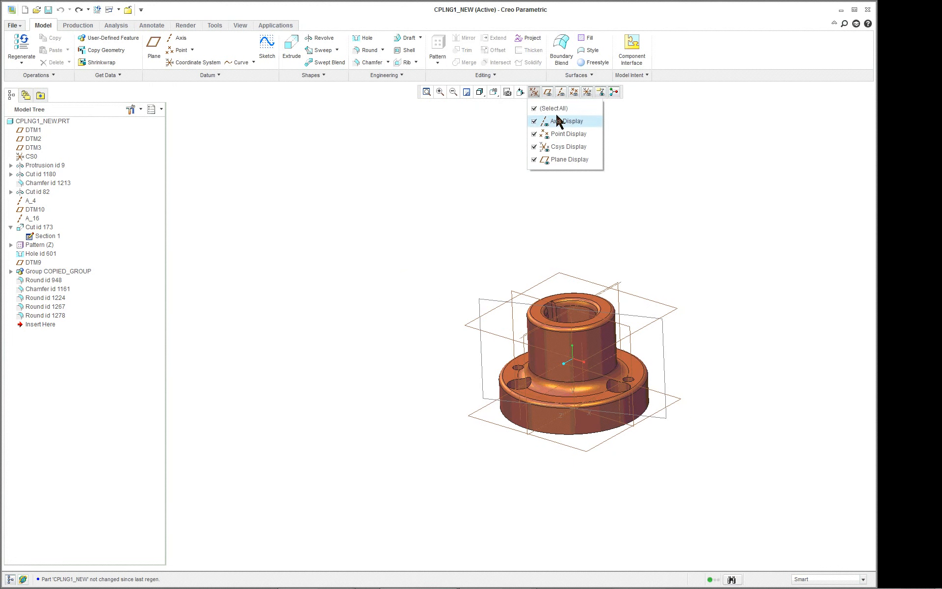
click(240, 25)
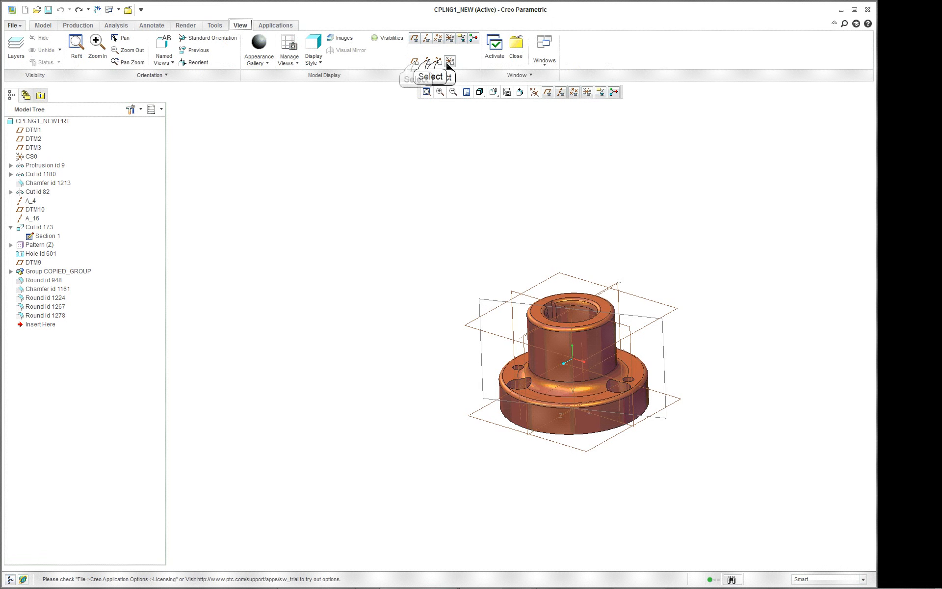
click(415, 62)
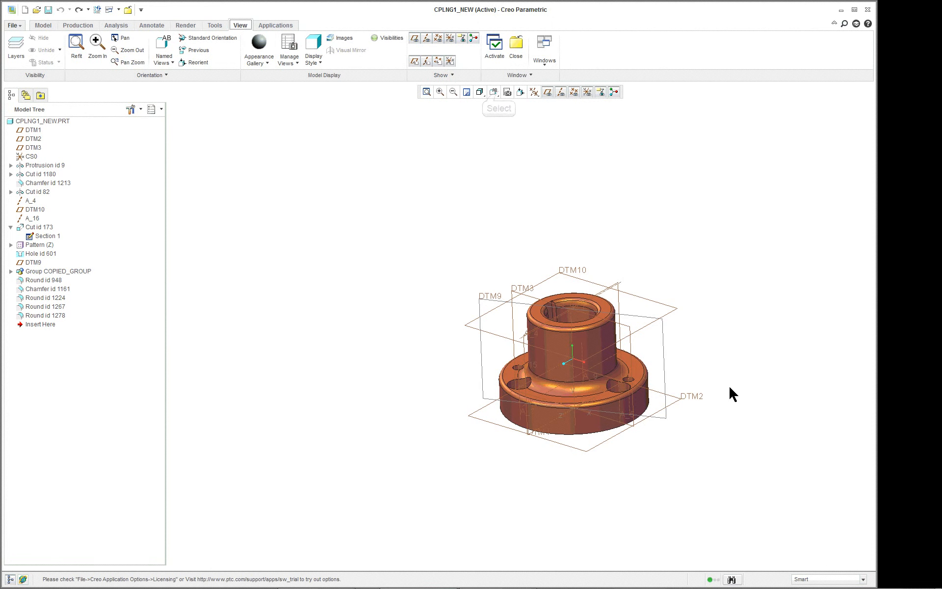
click(496, 92)
click(497, 107)
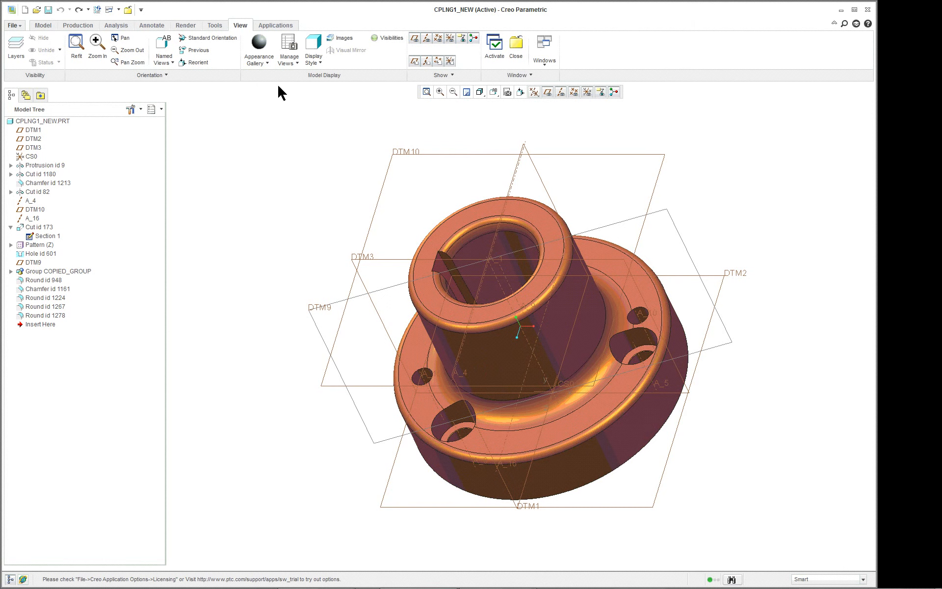
Step: Start a standard ISO hole as an untapped clearance hole through all, with a counterbore
click(43, 25)
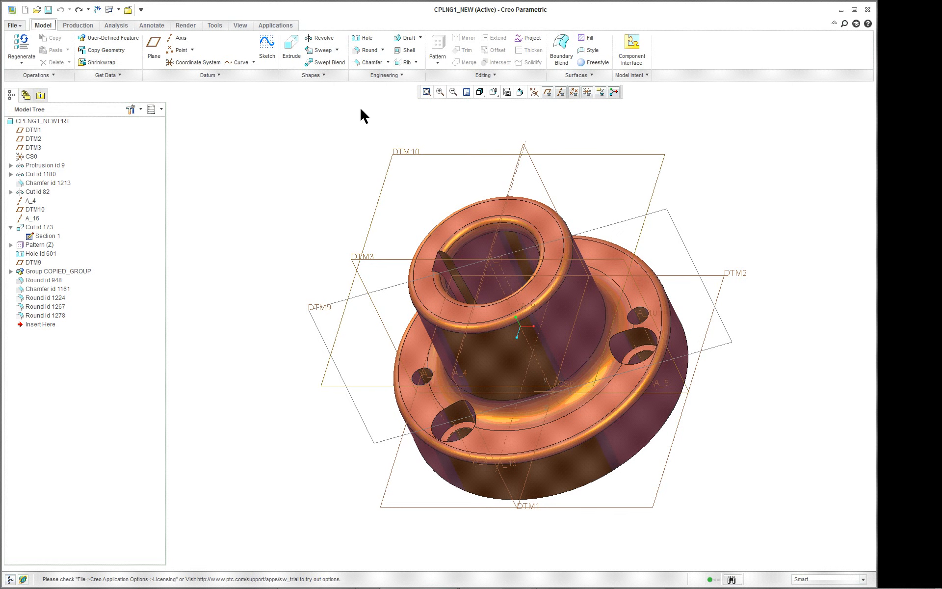
click(363, 39)
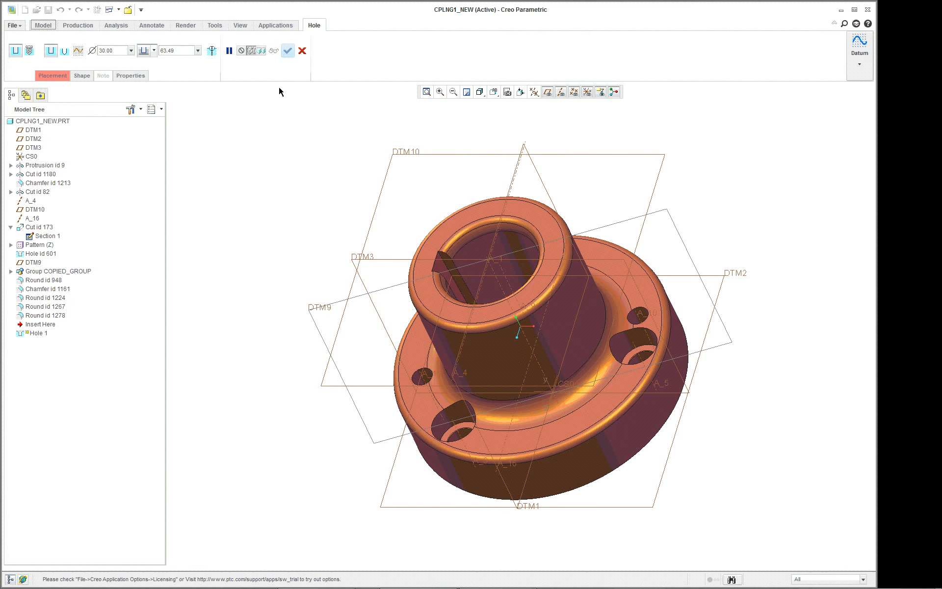
click(30, 50)
click(55, 50)
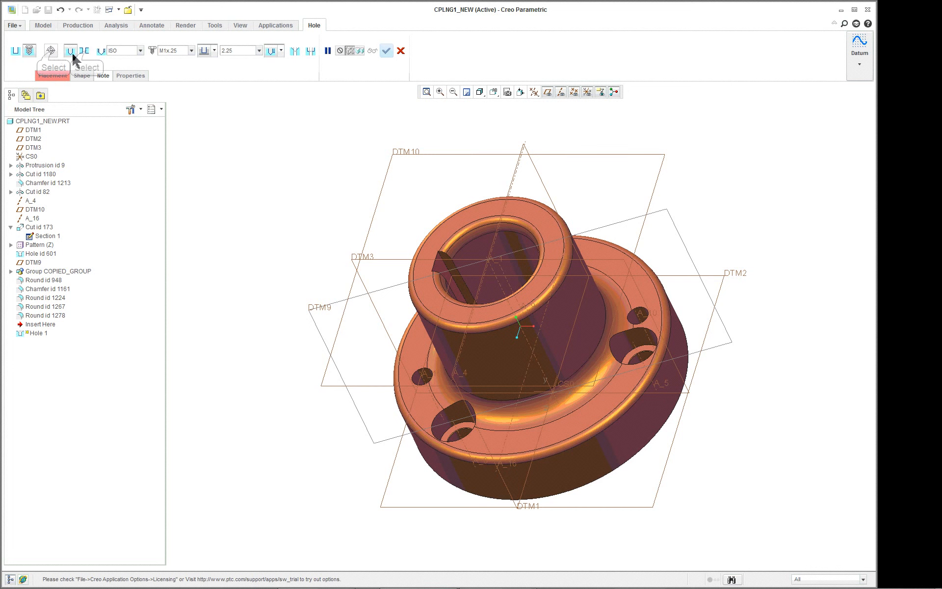
click(84, 51)
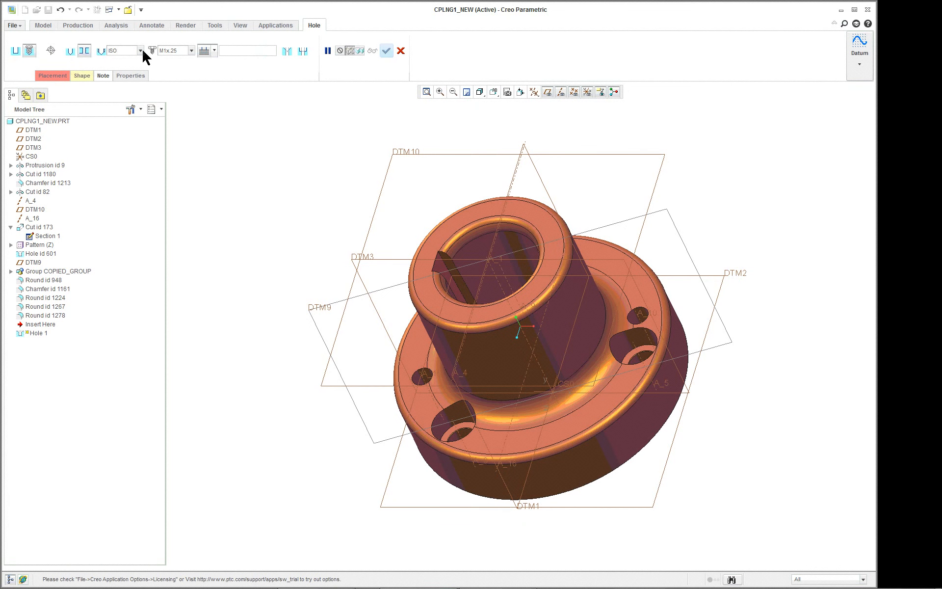
click(212, 50)
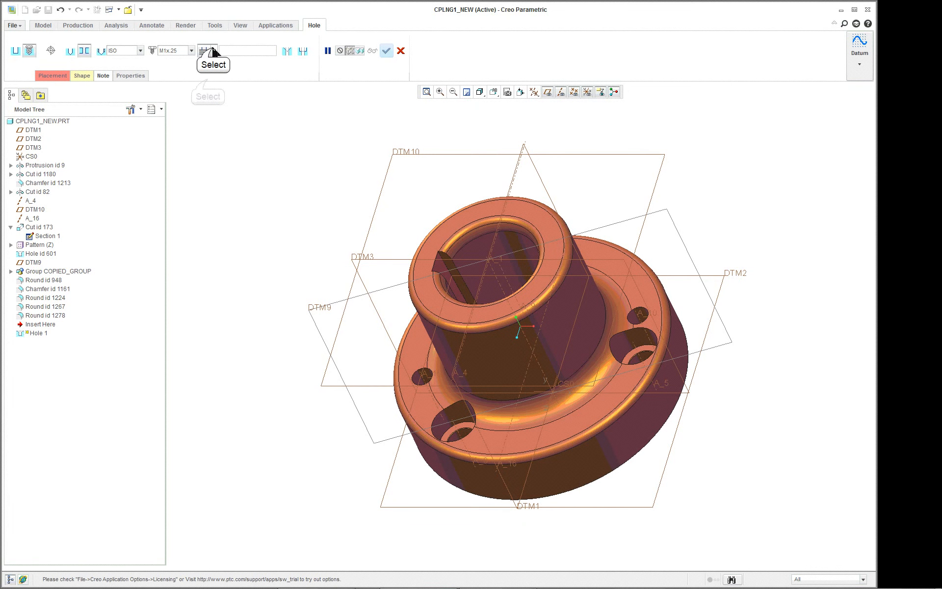
click(204, 79)
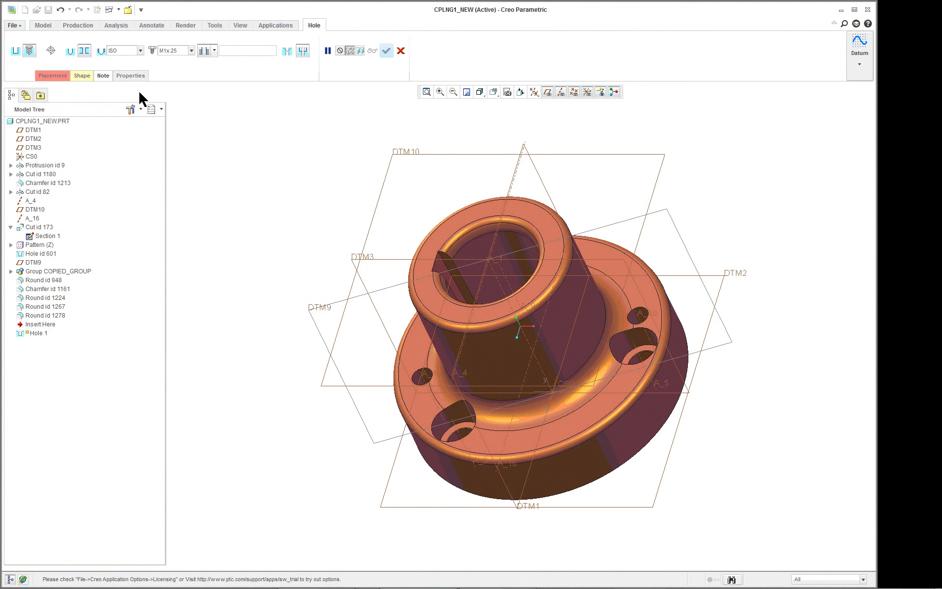
Step: Place the hole on the flange's upper face with Diameter placement, referencing the central axis A_1 and datum plane DTM3
click(602, 411)
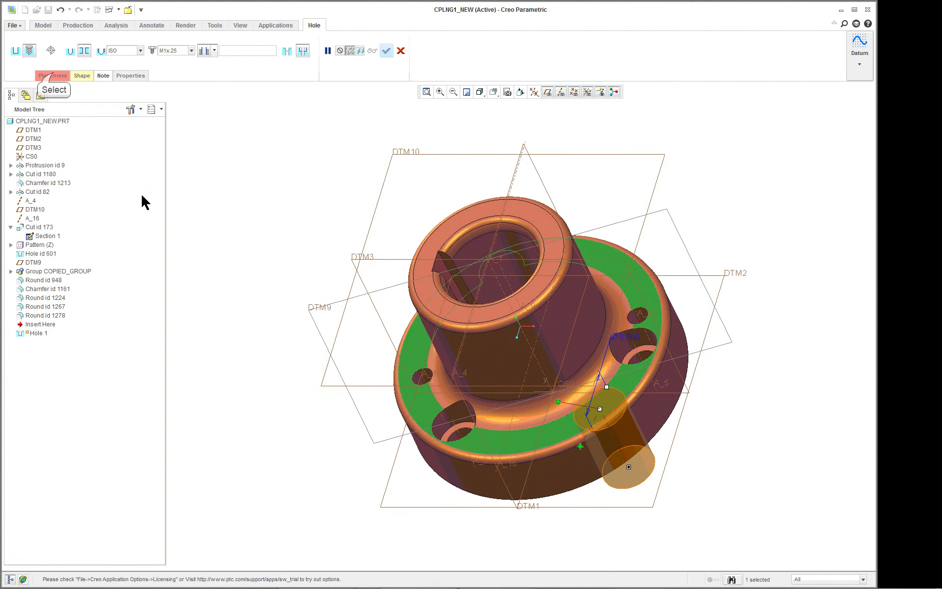
click(52, 76)
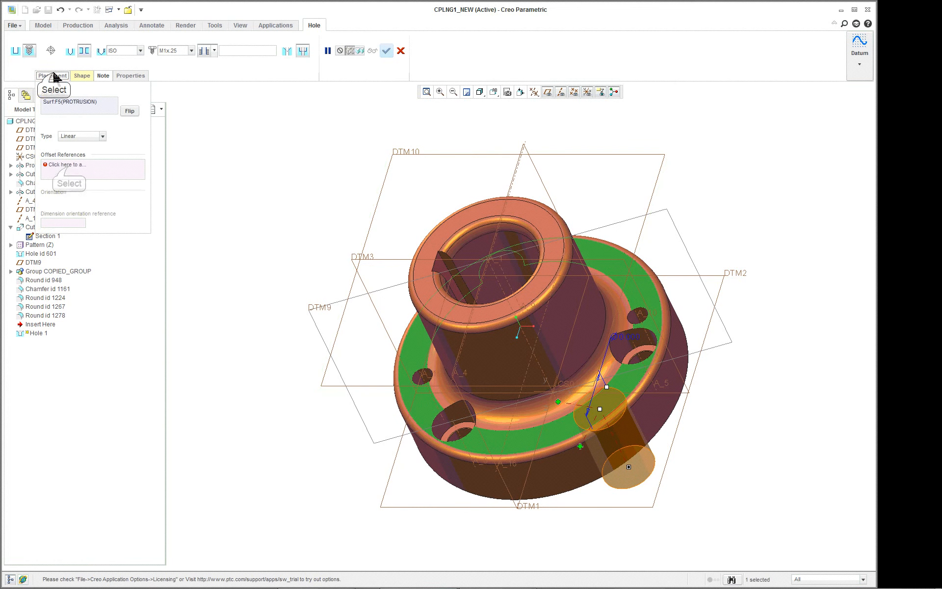
click(69, 169)
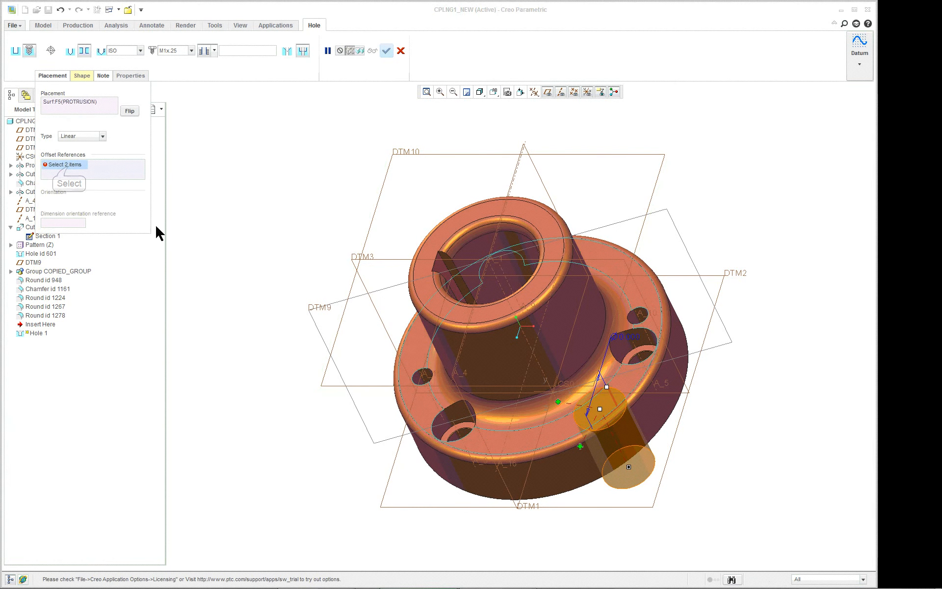
click(530, 344)
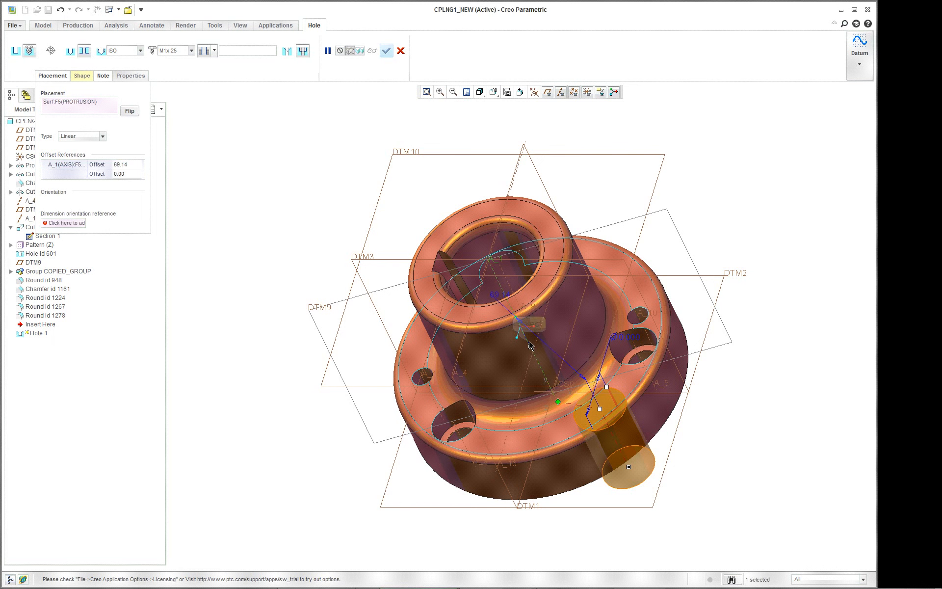
click(74, 141)
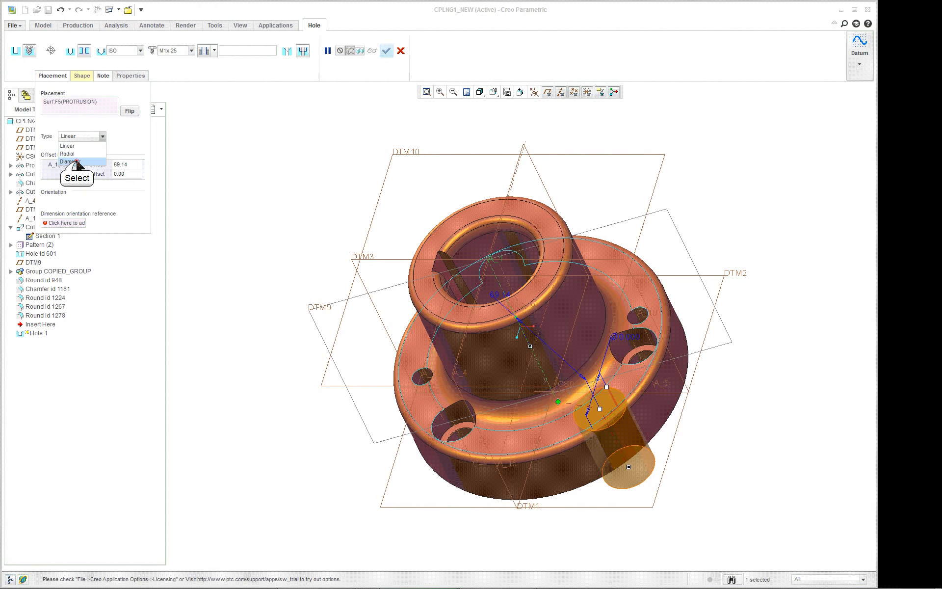
click(74, 160)
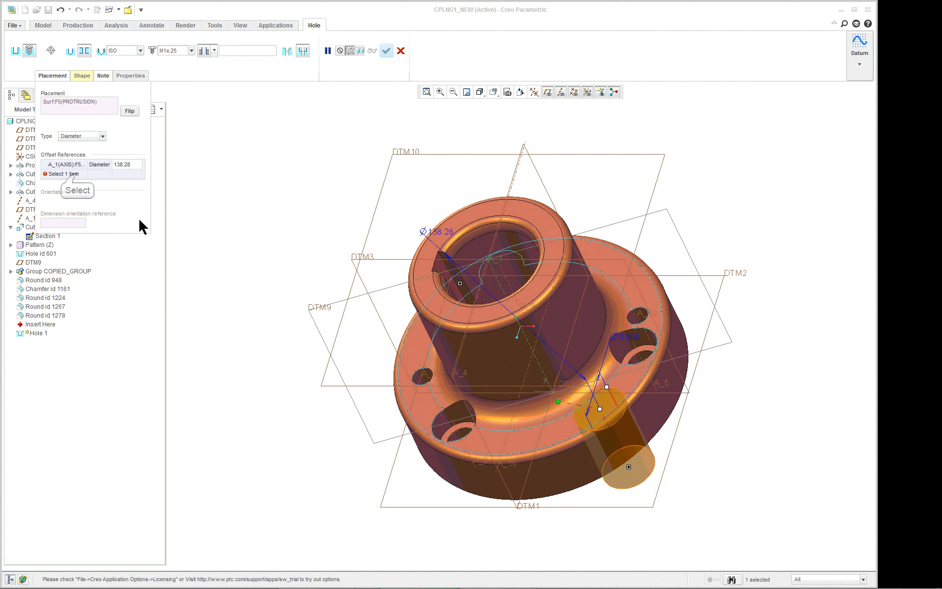
click(73, 174)
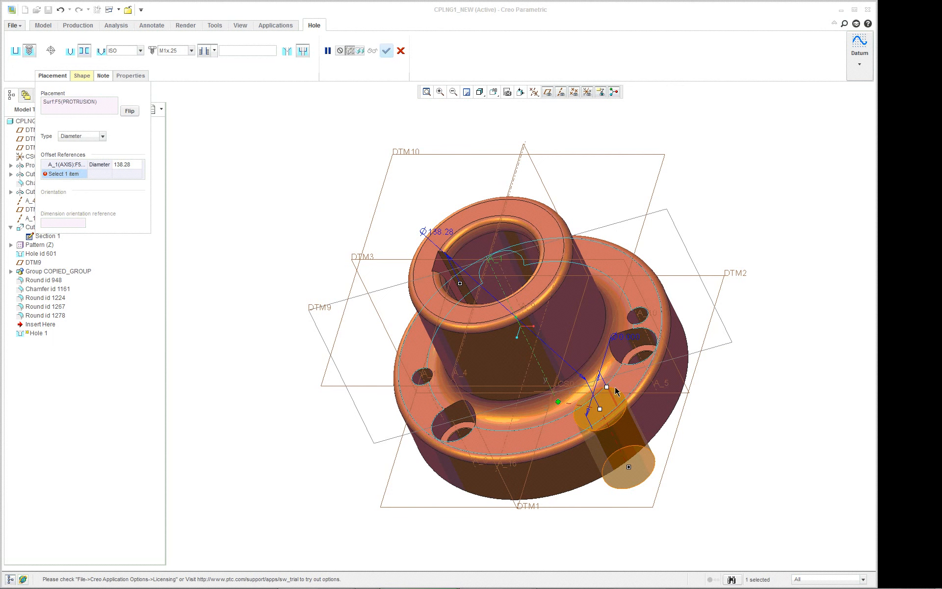
click(374, 264)
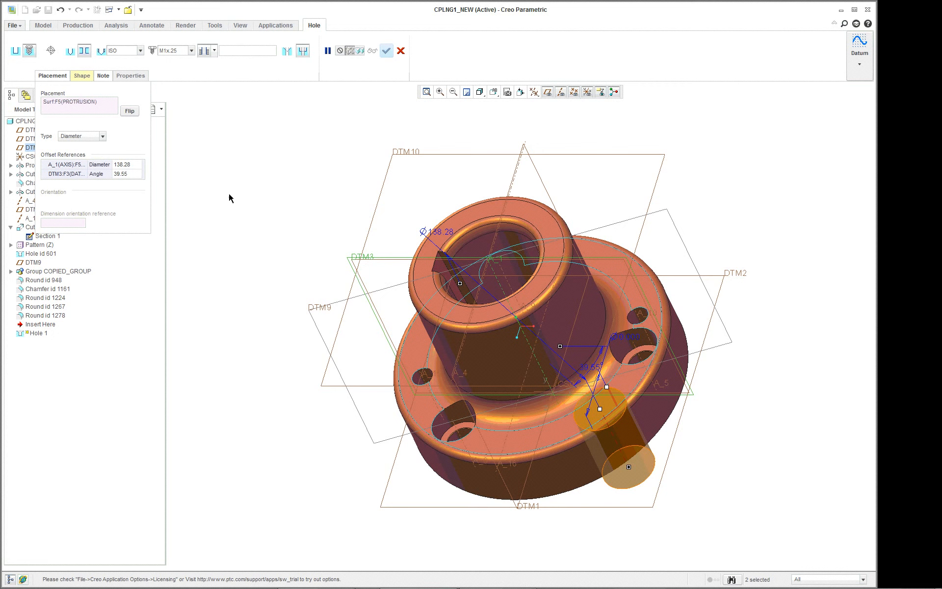
Step: Set the hole's counterbore diameter to 25, its drilled diameter to 15 and its counterbore depth to 15
click(82, 75)
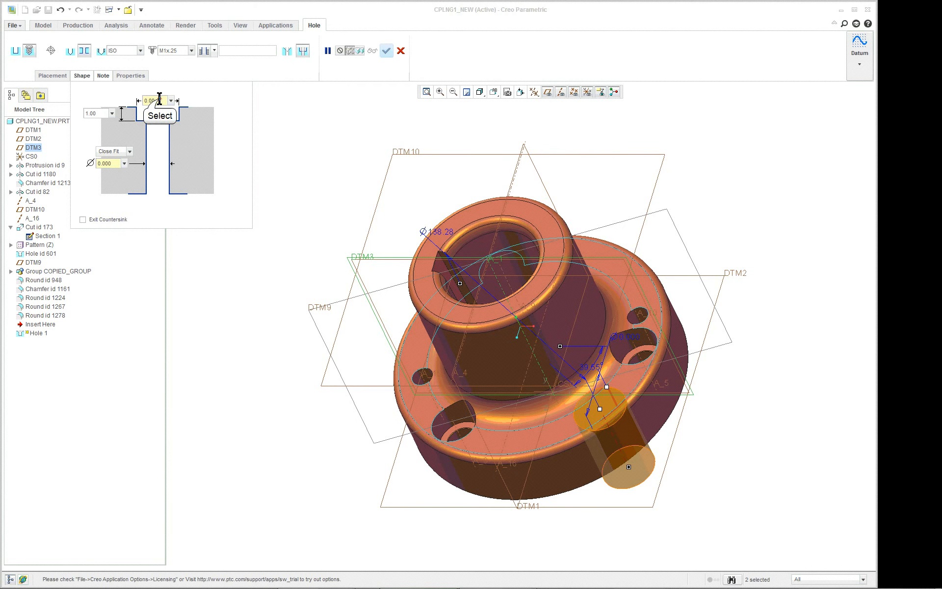
drag(160, 99, 136, 101)
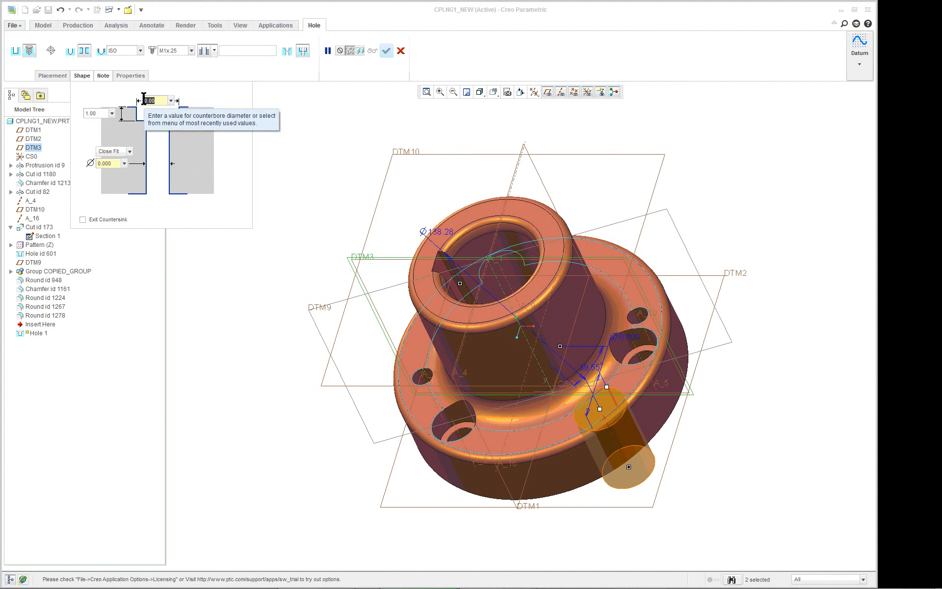
text(25)
key(Return)
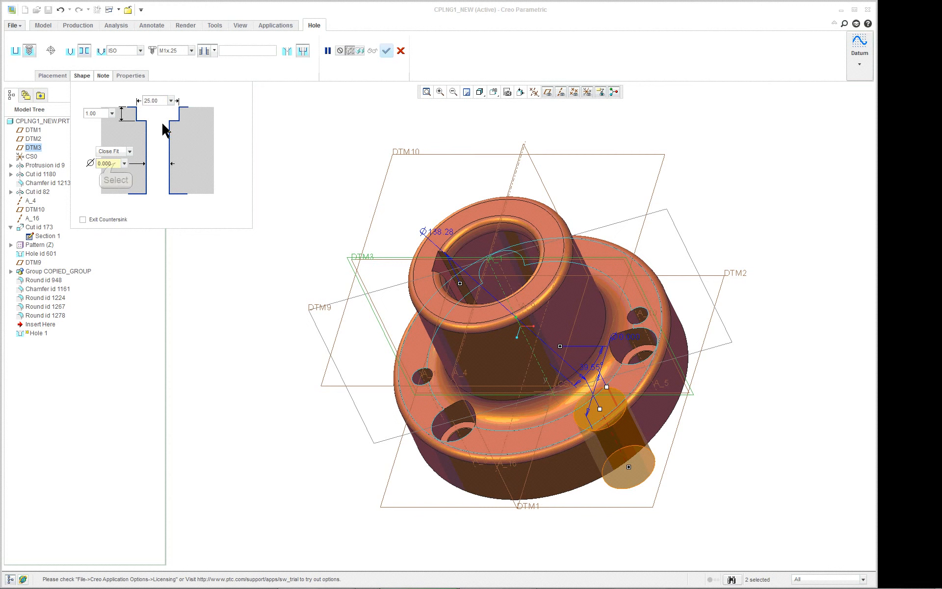
double_click(116, 163)
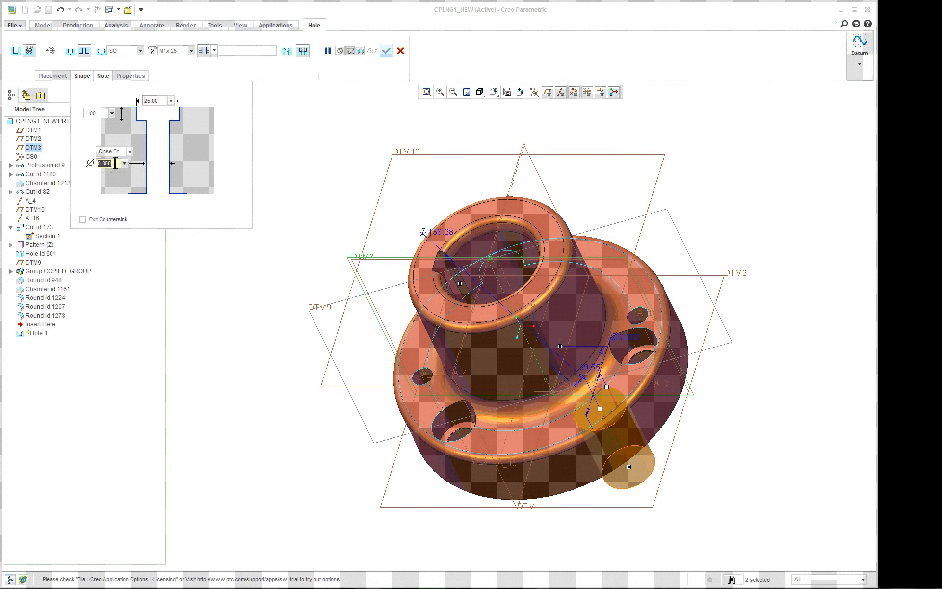
text(15)
key(Return)
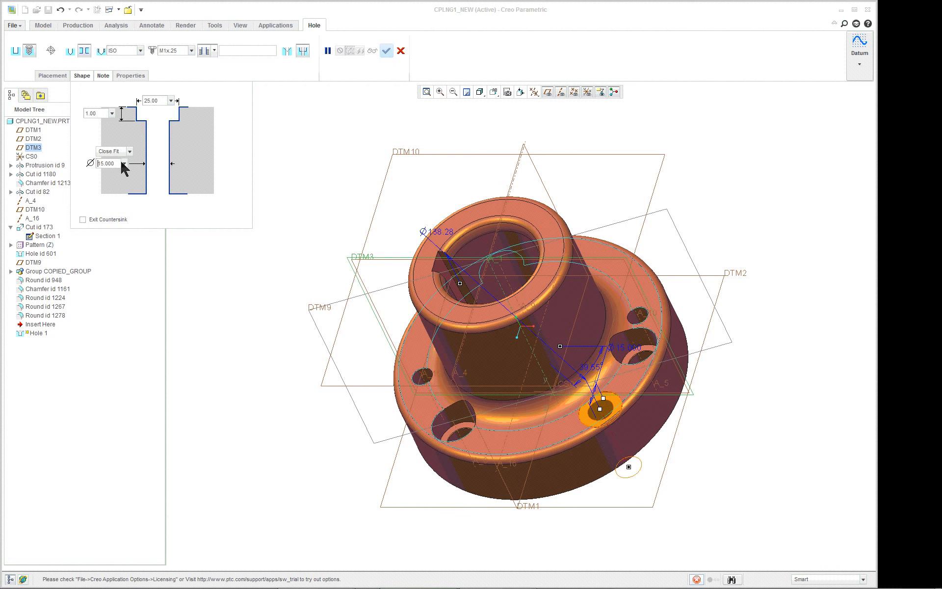
double_click(105, 113)
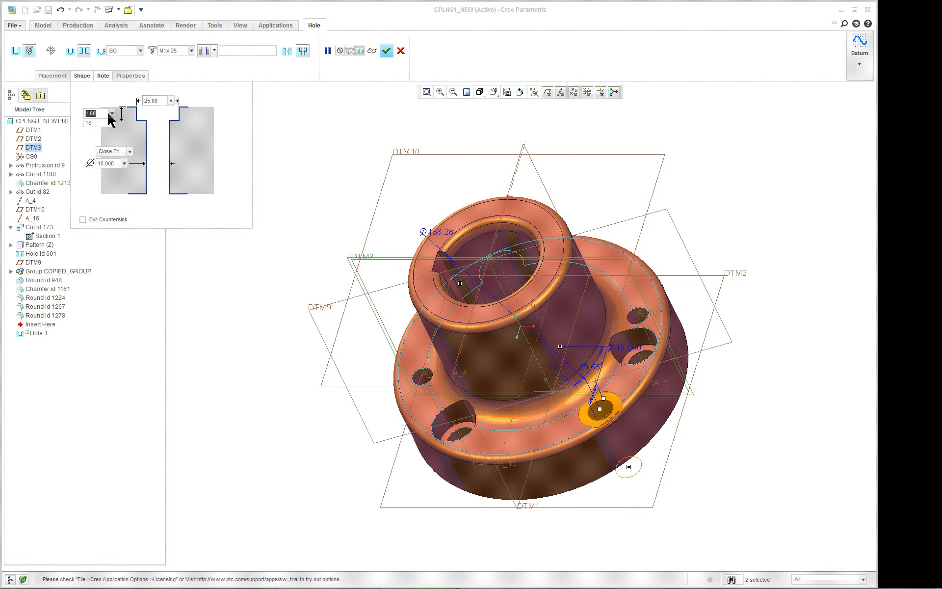
text(15)
key(Return)
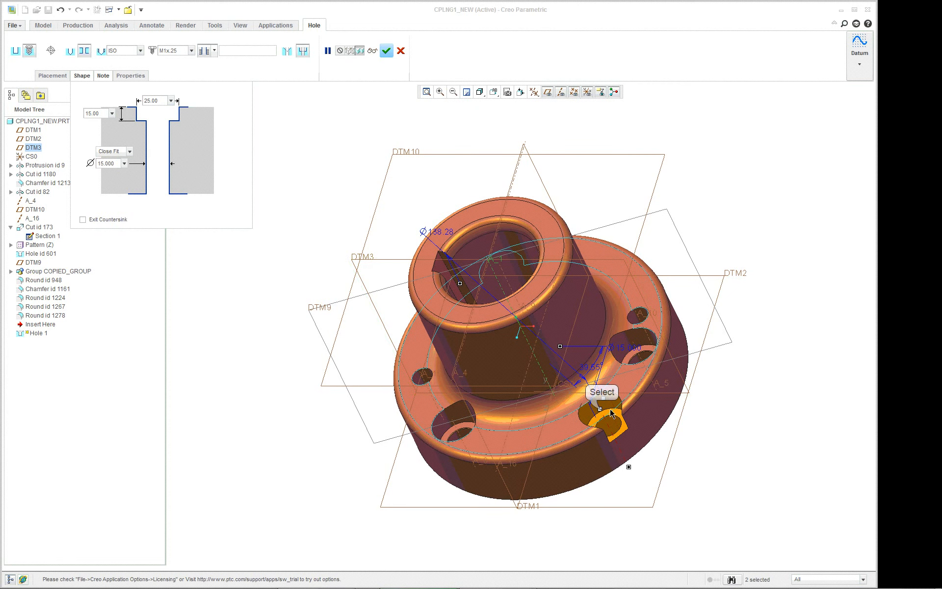
Step: Move the hole slightly inward from the flange's outer edge, to a placement diameter of about 134
drag(600, 409, 600, 407)
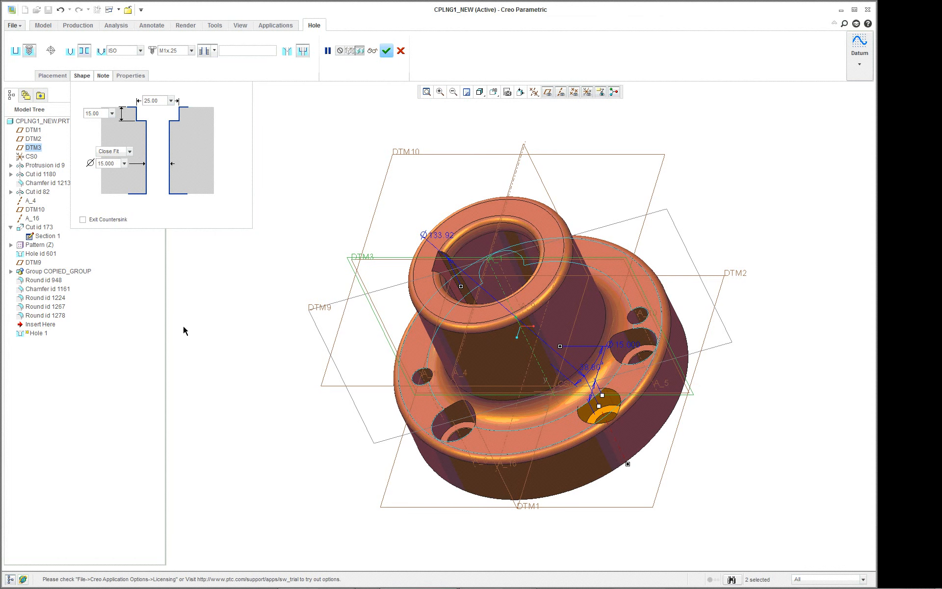
scroll(777, 477, down, 1)
middle_drag(778, 477, 791, 453)
scroll(790, 453, up, 1)
scroll(768, 452, up, 1)
scroll(767, 452, down, 1)
scroll(767, 452, down, 1)
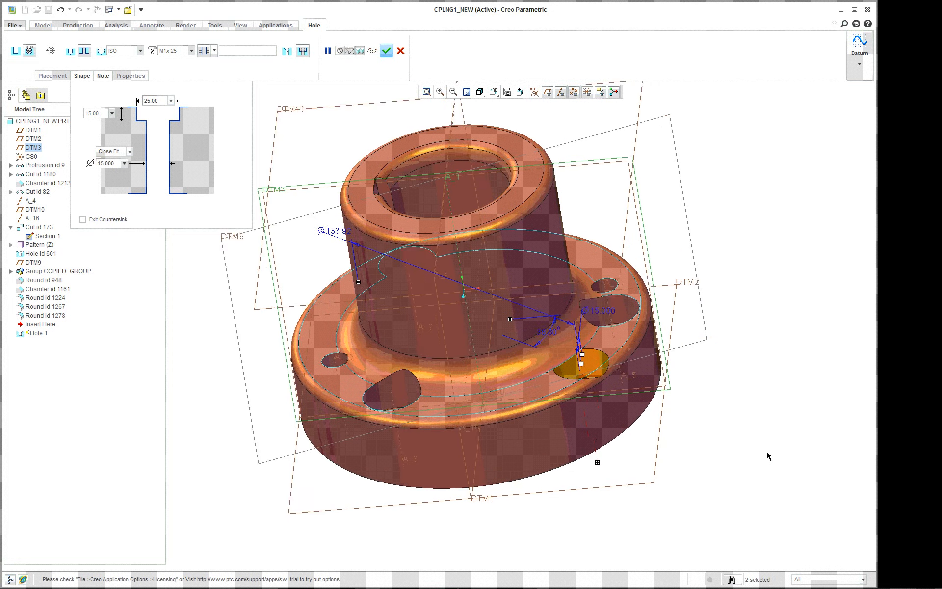
scroll(767, 452, up, 1)
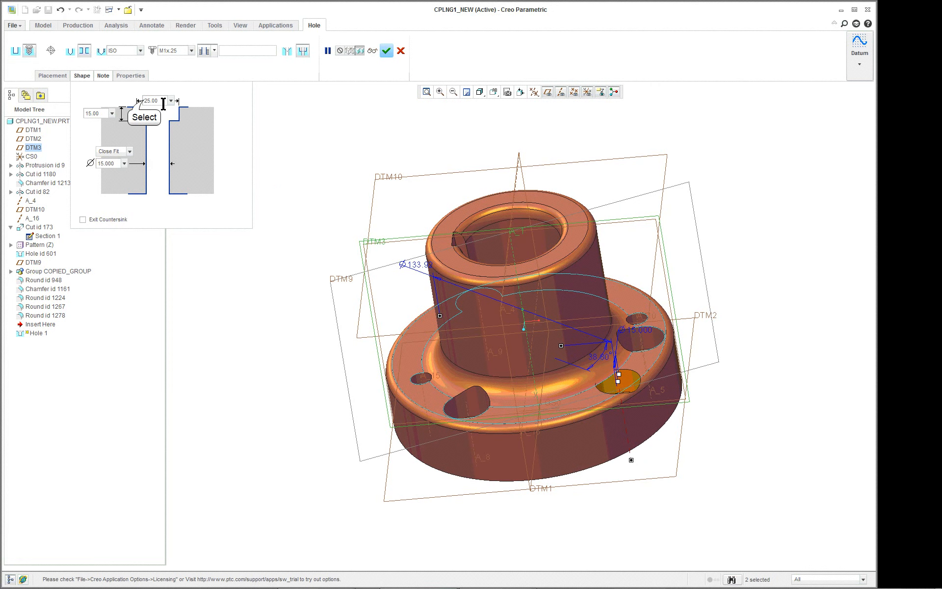
Step: Set the hole's counterbore diameter to 20 and the counterbore depth to 12
double_click(145, 100)
text(20)
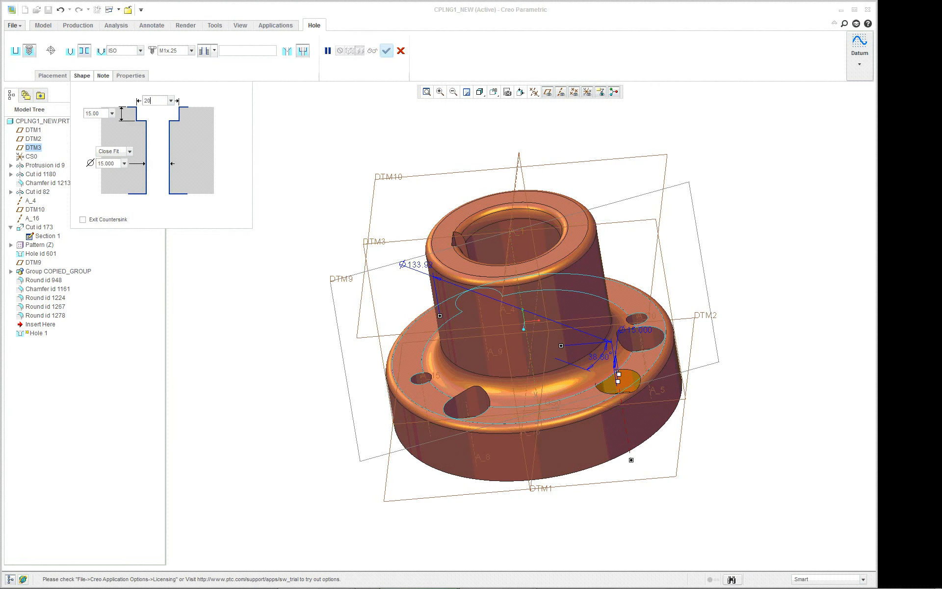
key(Return)
double_click(102, 113)
text(12)
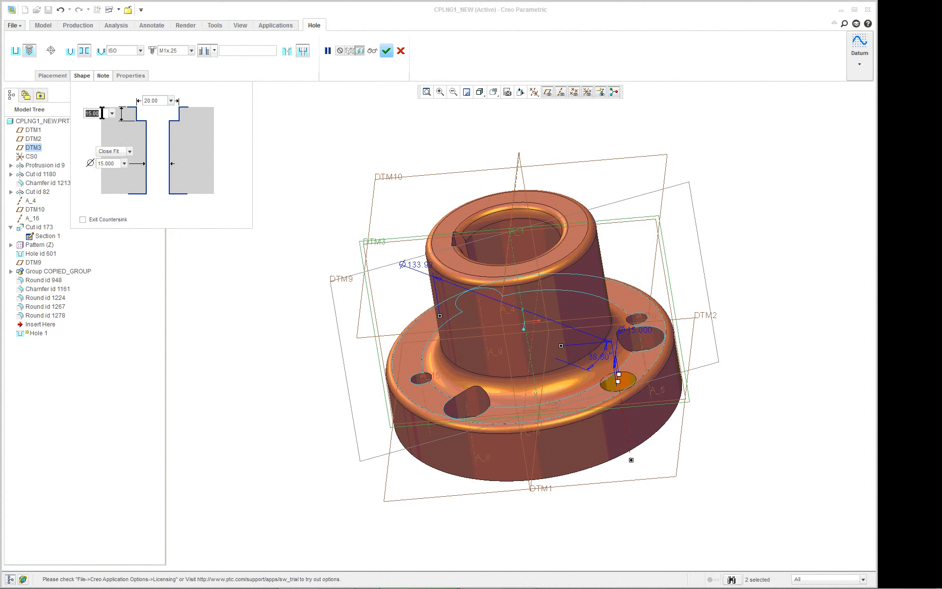
key(Return)
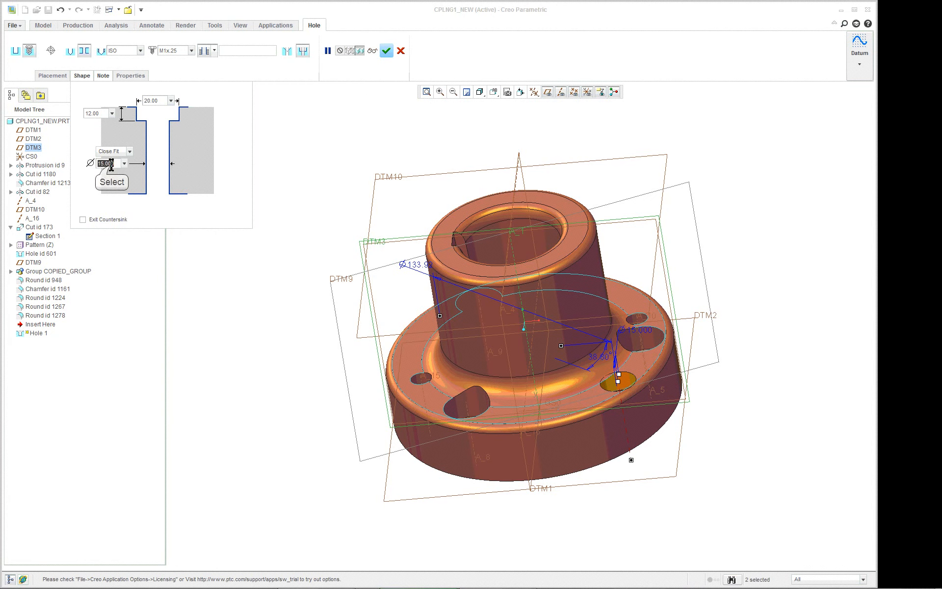
Step: Set the hole's counterbore diameter to 25 and complete the hole feature
double_click(111, 163)
middle_drag(554, 338, 550, 362)
click(121, 163)
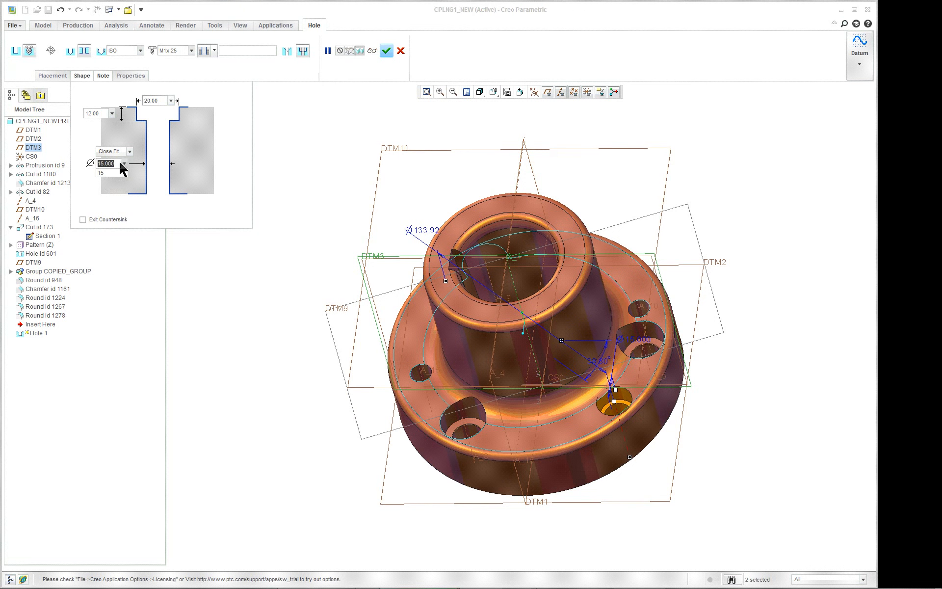
double_click(159, 100)
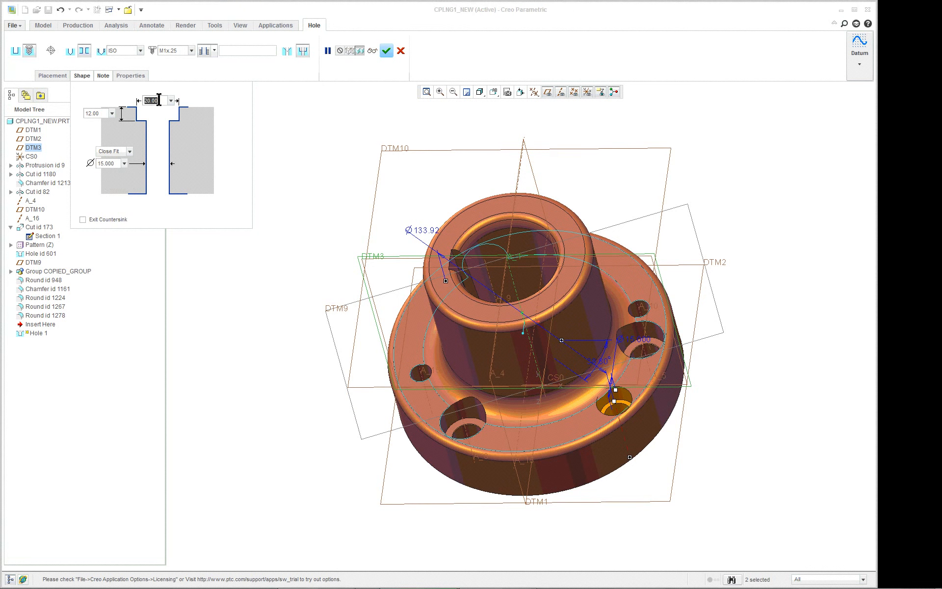
text(25)
key(Return)
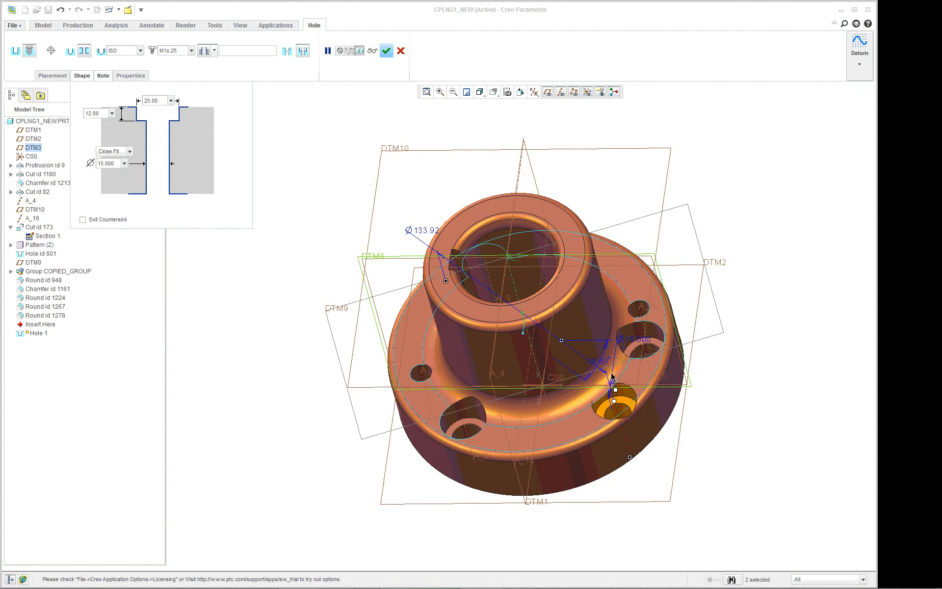
click(386, 51)
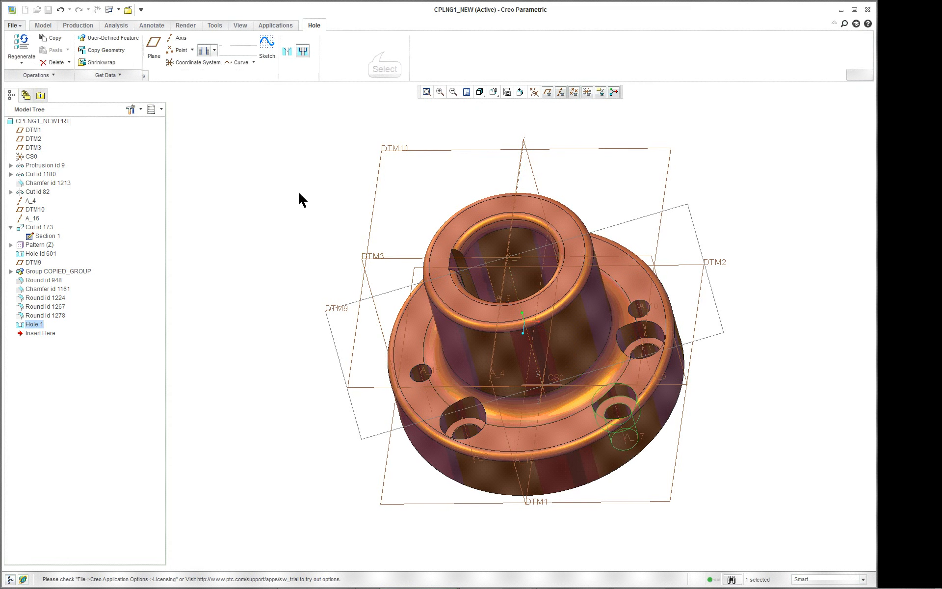
Step: Reorder the new hole in the model tree to directly after DTM9, ahead of Group COPIED_GROUP
scroll(756, 461, up, 3)
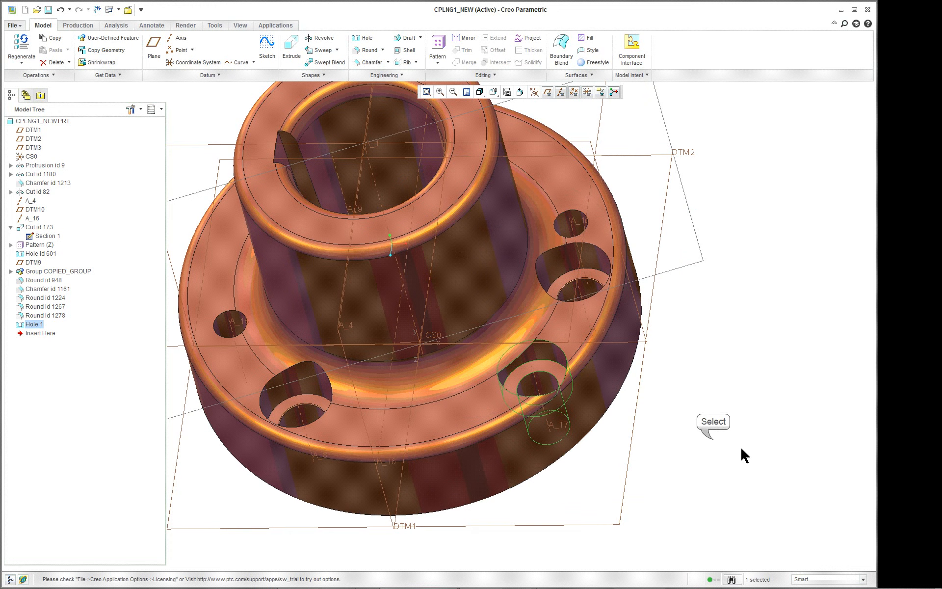
click(714, 441)
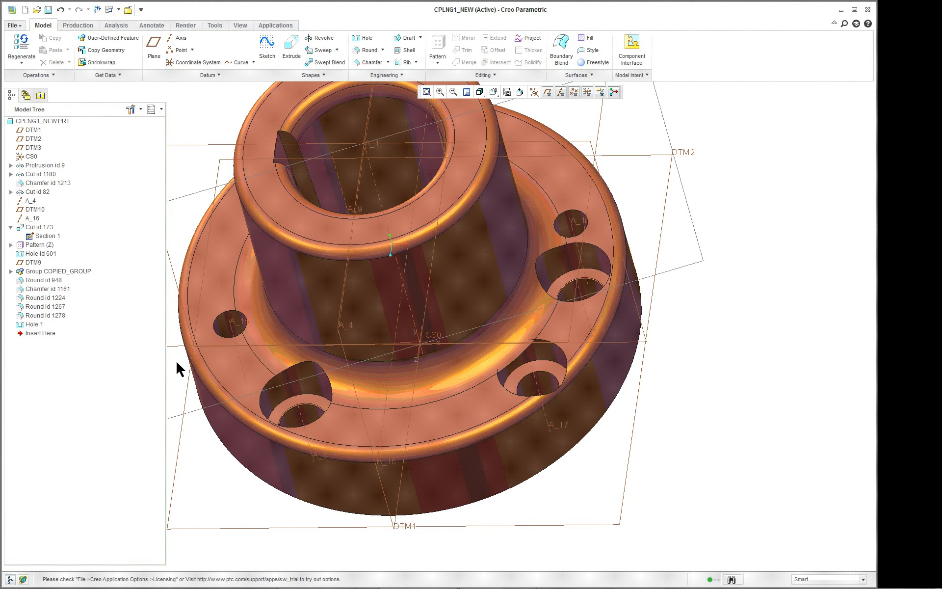
scroll(176, 363, down, 1)
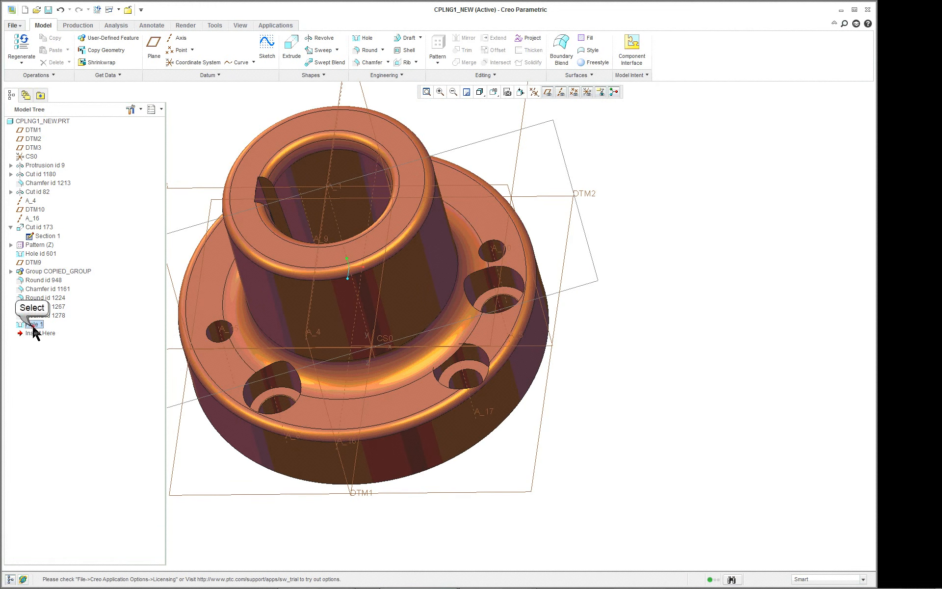
drag(33, 324, 36, 266)
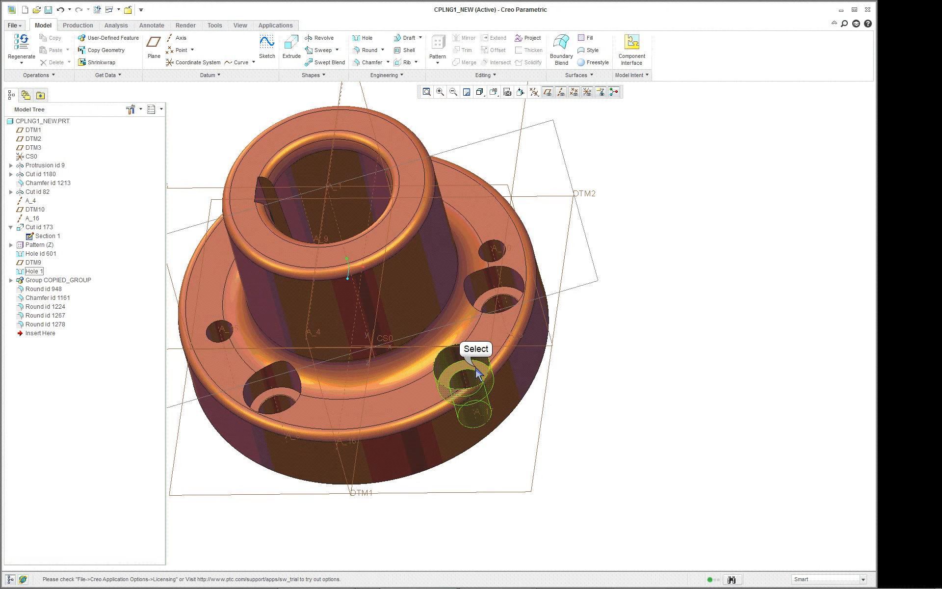
Step: Start an Axis pattern of the new counterbored hole, using the coupling's central axis A_1 as the pattern axis
click(464, 377)
right_click(635, 352)
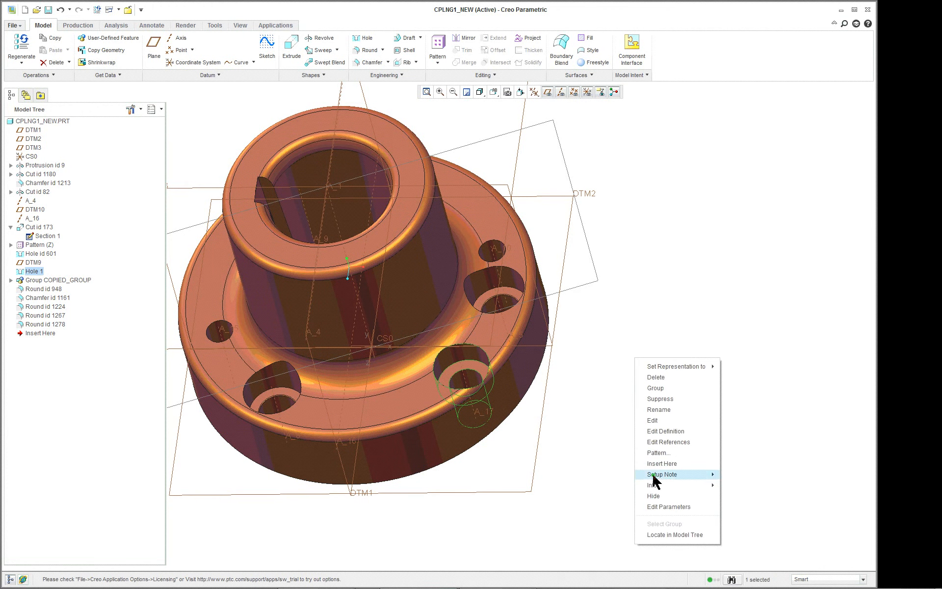
click(686, 452)
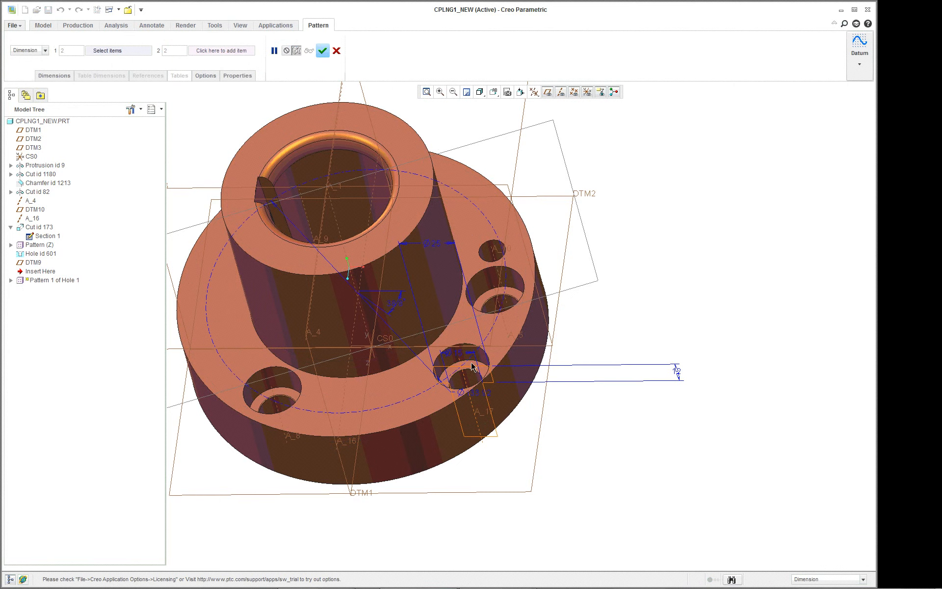
click(53, 76)
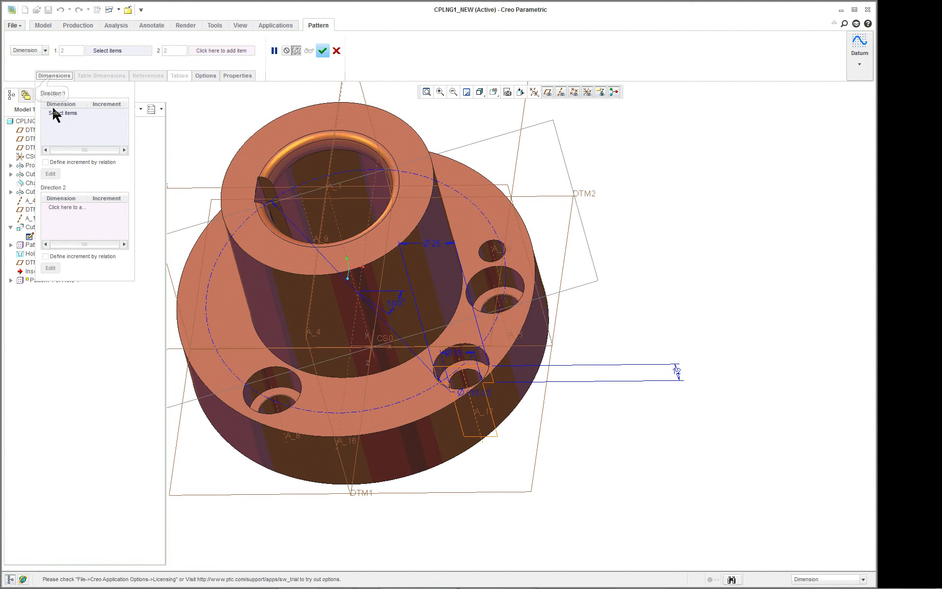
click(53, 77)
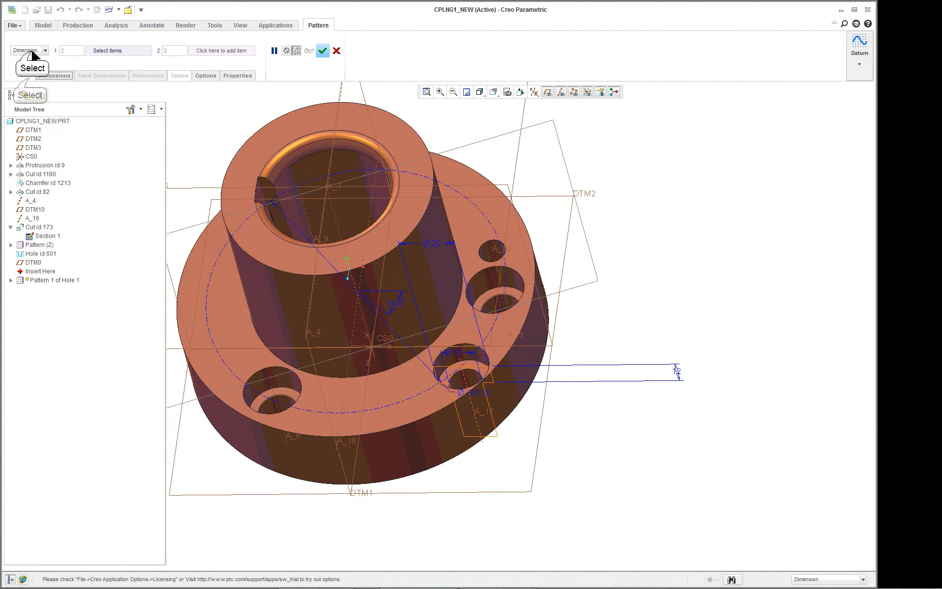
click(30, 51)
click(29, 78)
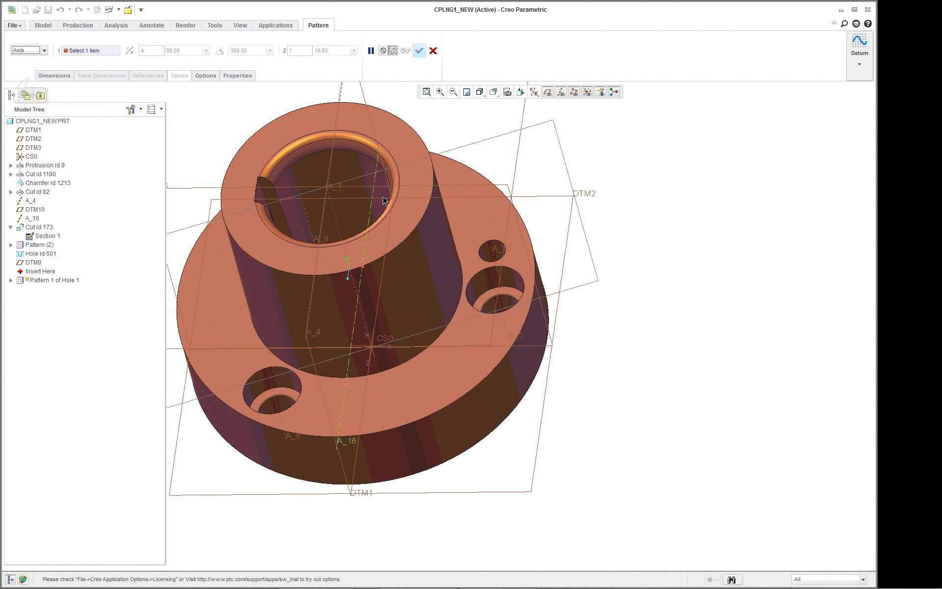
click(336, 218)
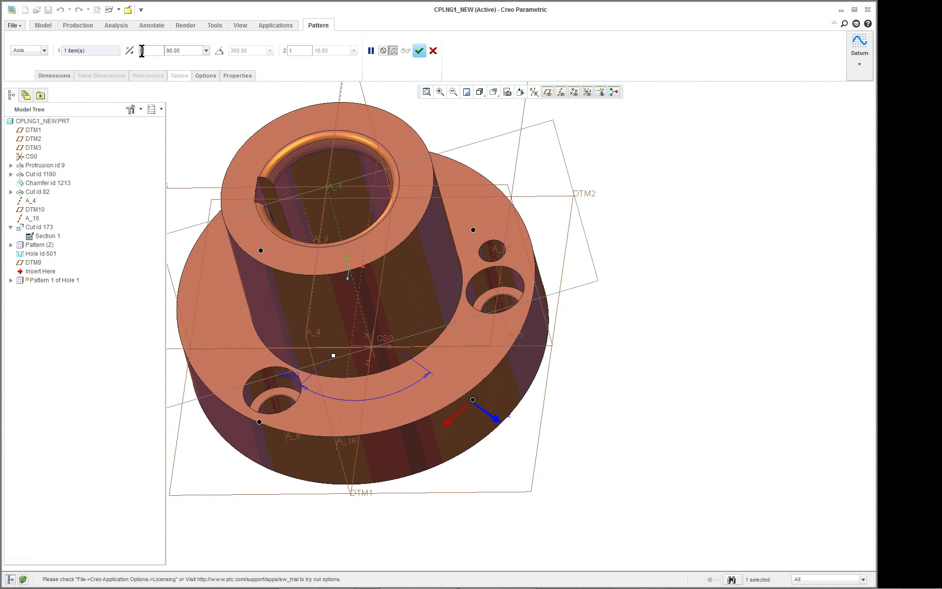
Step: Set the hole pattern to 3 members spaced 120 degrees apart and complete it
text(3)
text(120)
key(Return)
middle_drag(537, 228, 535, 255)
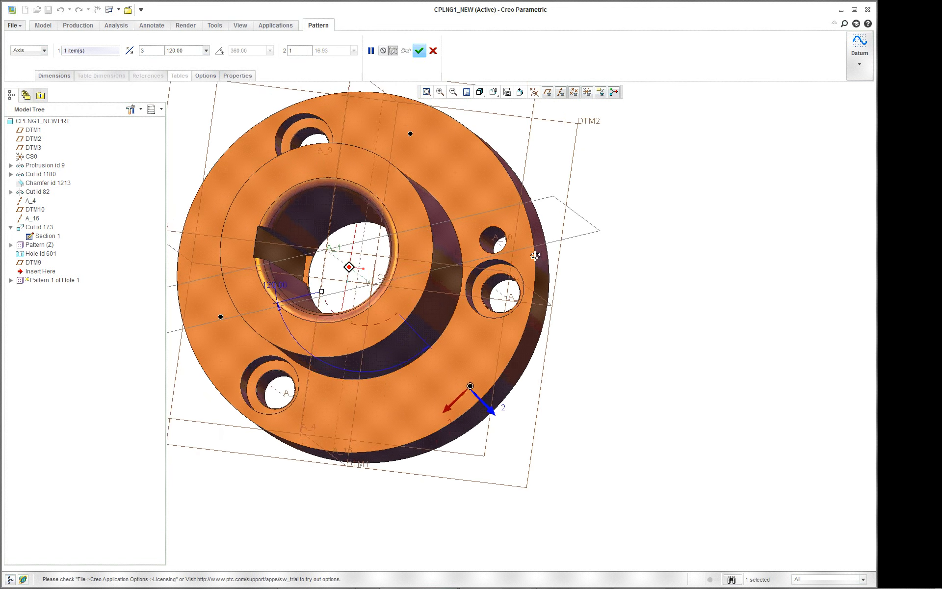
click(419, 51)
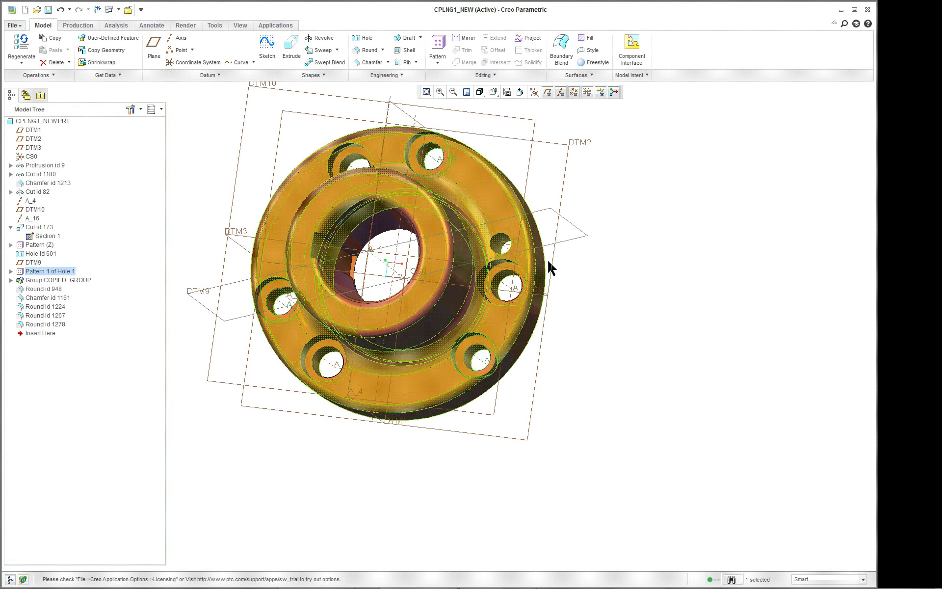
key(ctrl+d)
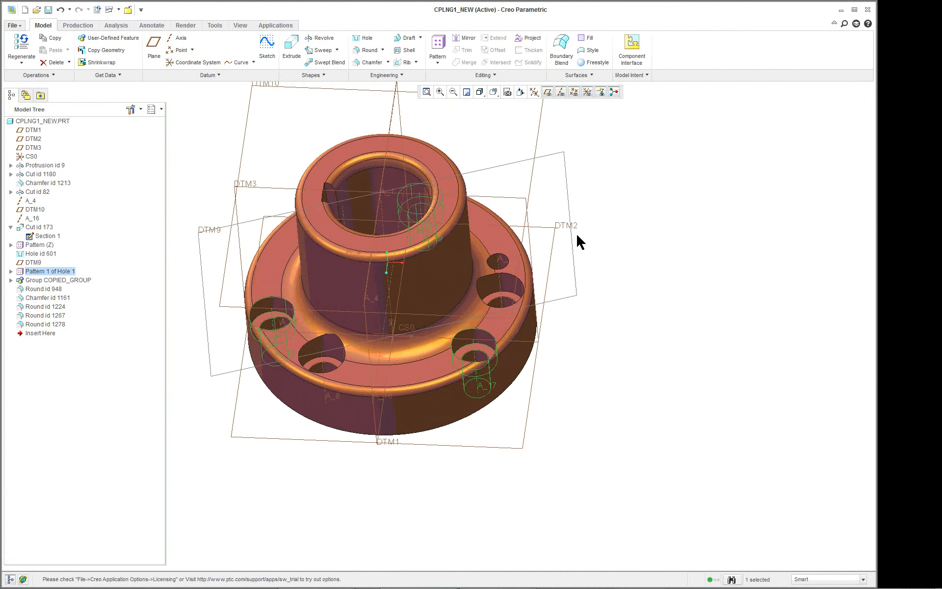
click(244, 130)
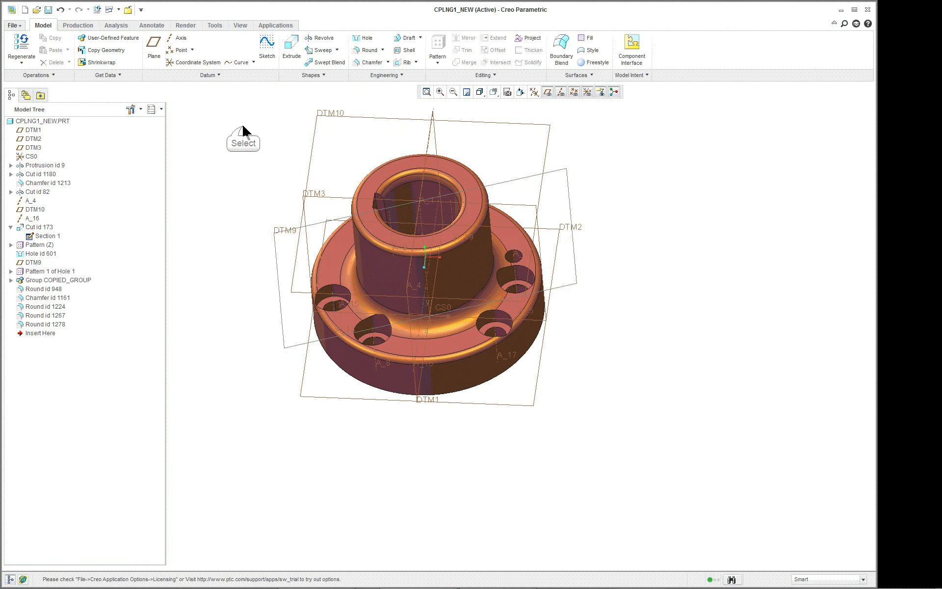